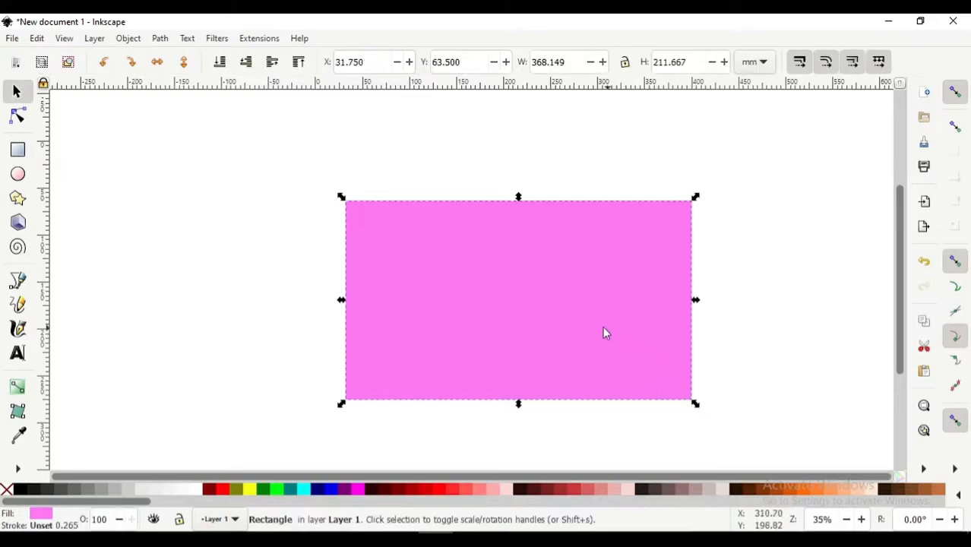
# Reposition the pink rectangle at about X -46, Y 37 mm and cover its lower part with a duplicate about 89 mm high
pyautogui.moveTo(605, 331); pyautogui.dragTo(510, 305)
pyautogui.press('ctrl')
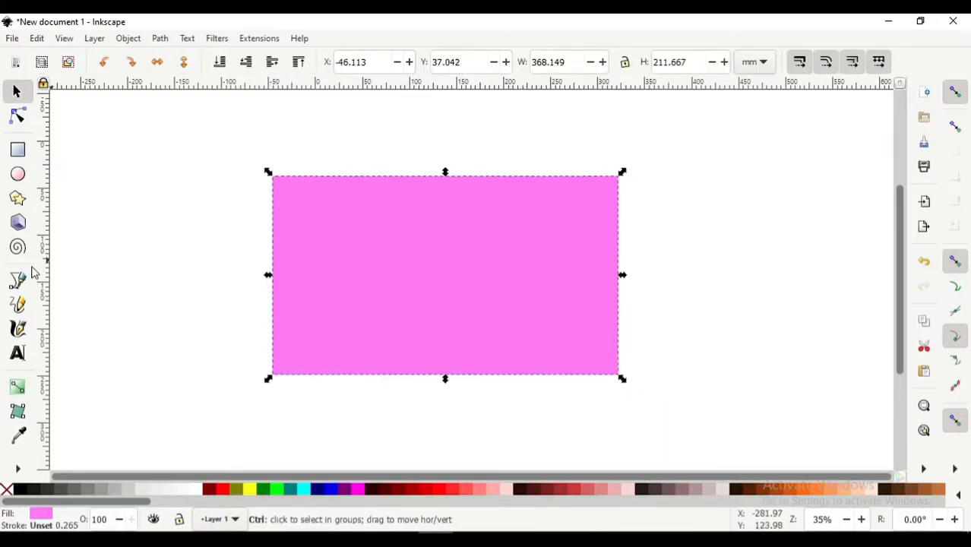
pyautogui.rightClick(361, 266)
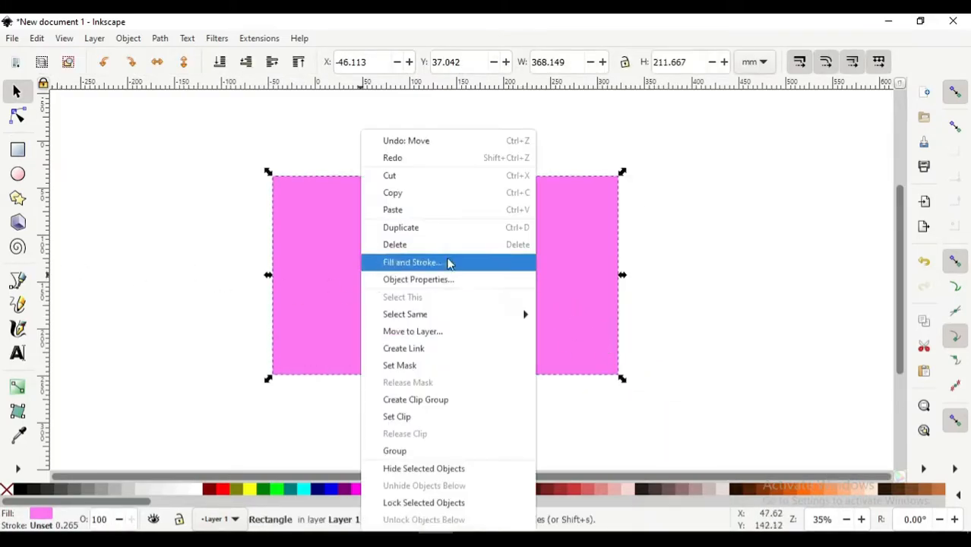
pyautogui.click(435, 232)
pyautogui.moveTo(446, 173); pyautogui.dragTo(445, 291)
# Give the full-size rectangle a linear gradient fill running vertically from its upper edge to slightly below the shorter rectangle's upper edge
pyautogui.click(388, 262)
pyautogui.click(17, 388)
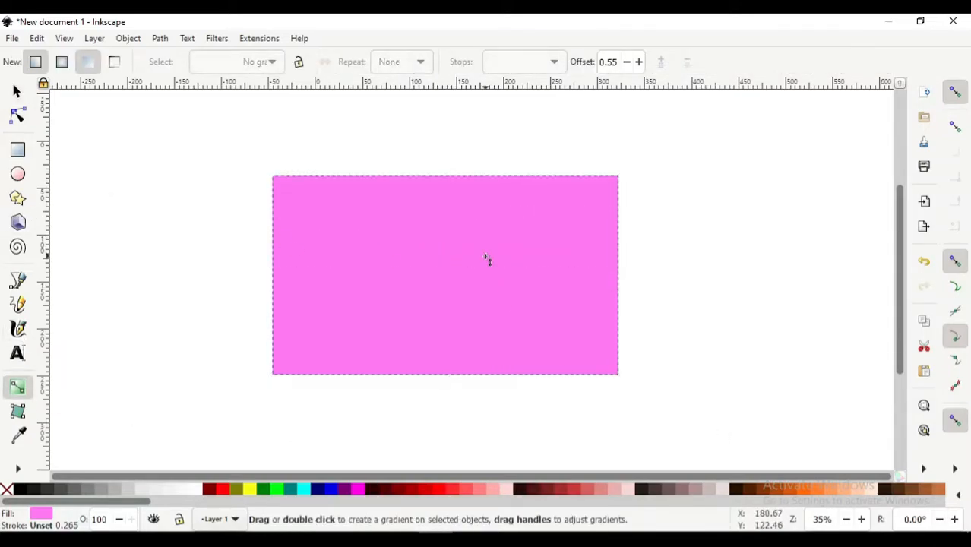
pyautogui.rightClick(893, 456)
pyautogui.click(854, 420)
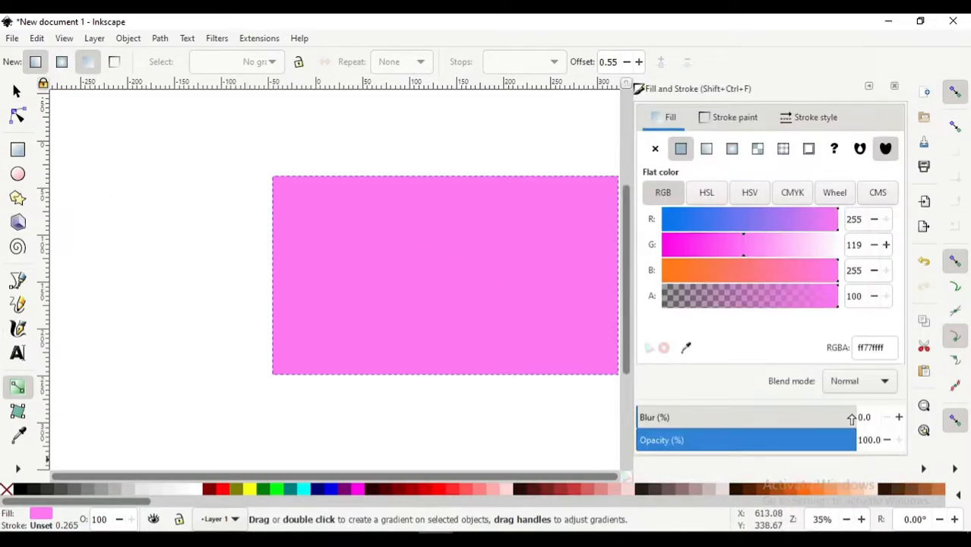
pyautogui.click(706, 149)
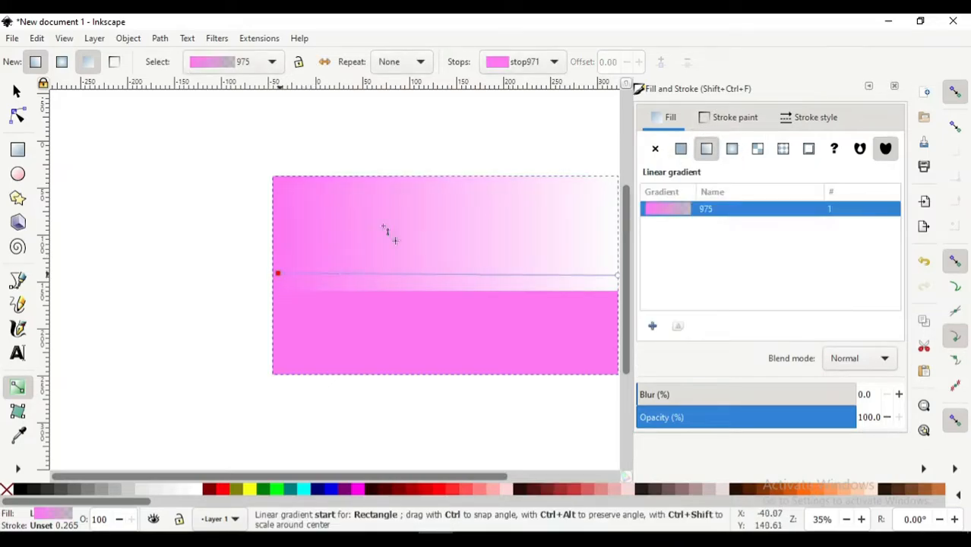
pyautogui.moveTo(278, 273); pyautogui.dragTo(434, 188)
pyautogui.moveTo(618, 273); pyautogui.dragTo(434, 319)
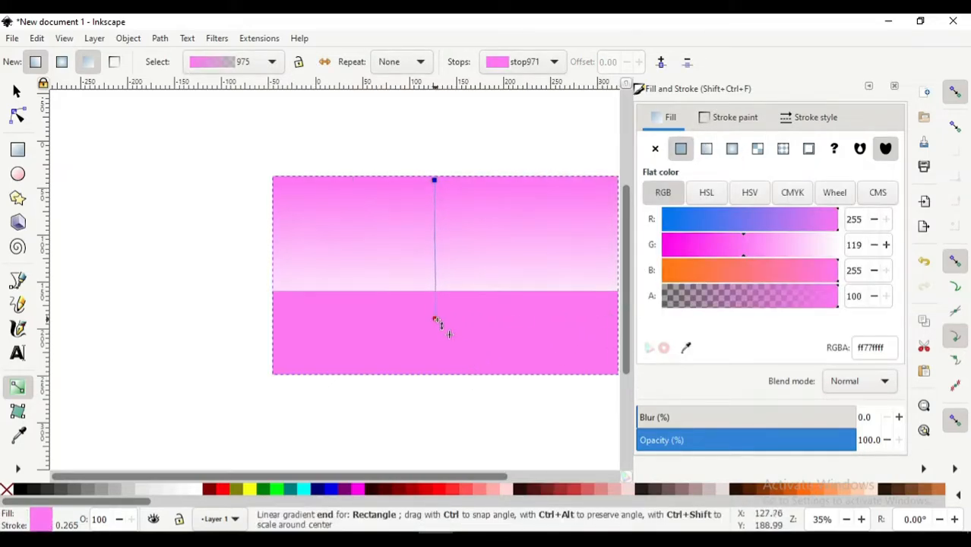
# Colour the gradient's upper stop purple (b077ffff) and add a middle stop at offset 0.55 coloured ff86ff72
pyautogui.click(434, 180)
pyautogui.moveTo(825, 224); pyautogui.dragTo(793, 223)
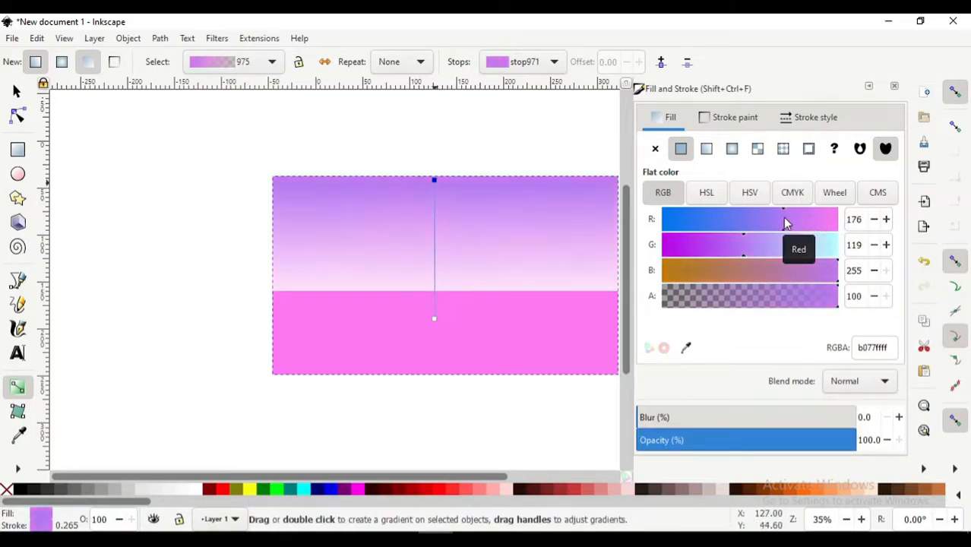
pyautogui.doubleClick(434, 257)
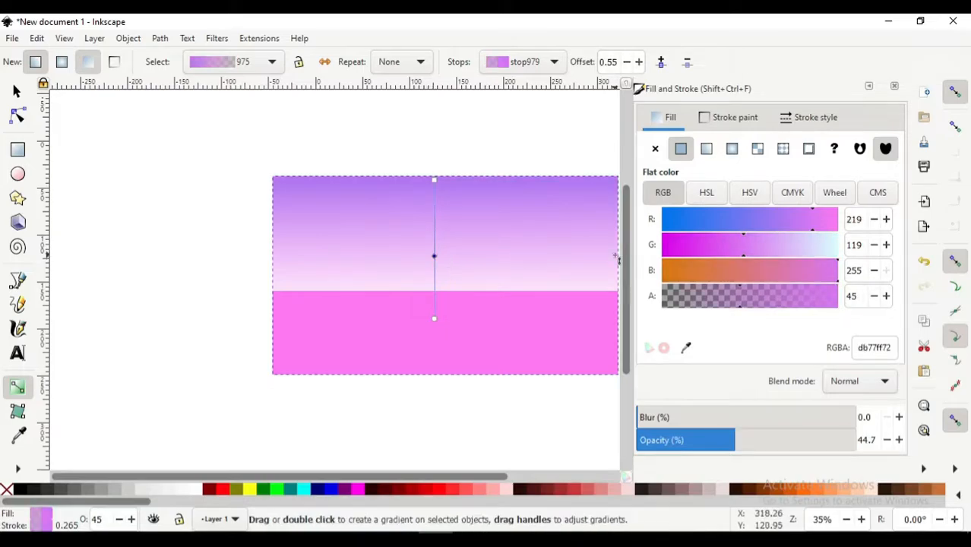
pyautogui.click(755, 245)
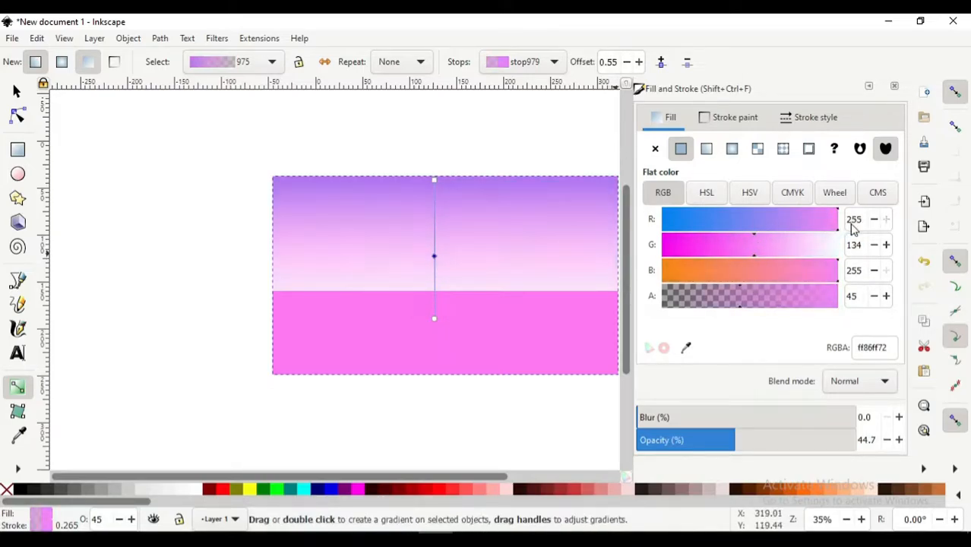
# Raise the gradient's end stop slightly and recolour it to a mostly transparent pale blue
pyautogui.moveTo(434, 320)
pyautogui.mouseDown()
pyautogui.moveTo(451, 316)
pyautogui.moveTo(438, 306)
pyautogui.mouseUp()
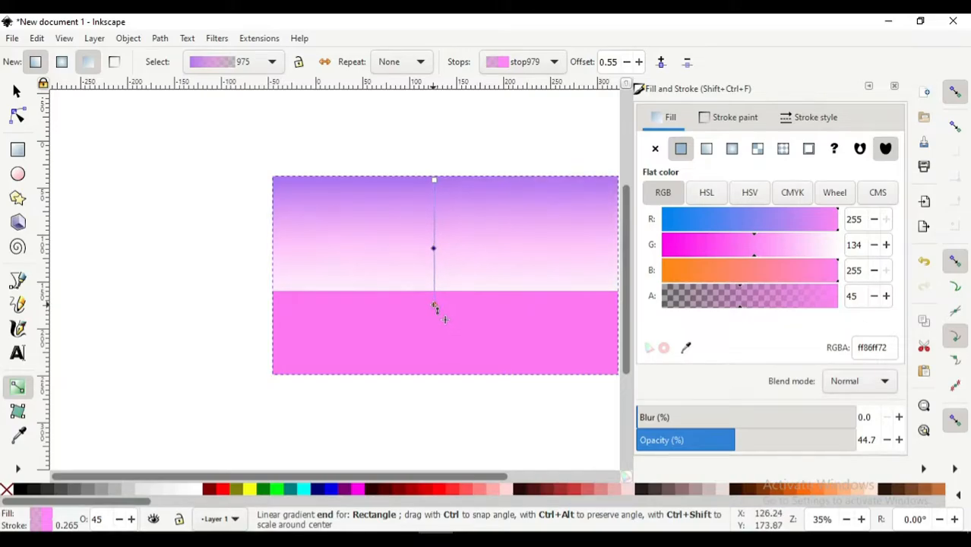
pyautogui.click(435, 305)
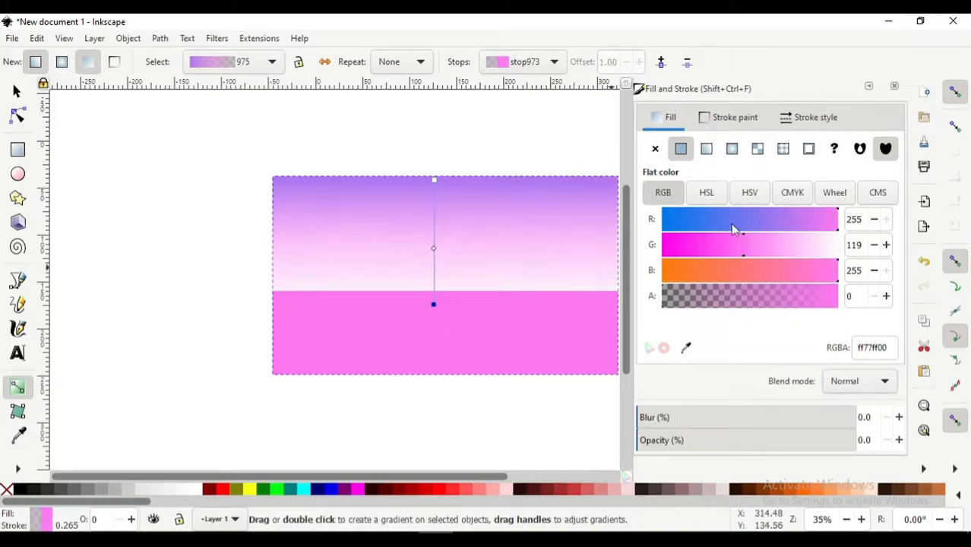
pyautogui.moveTo(799, 231); pyautogui.dragTo(798, 254)
pyautogui.click(786, 245)
pyautogui.moveTo(674, 304)
pyautogui.mouseDown()
pyautogui.moveTo(712, 304)
pyautogui.moveTo(684, 305)
pyautogui.mouseUp()
pyautogui.click(438, 422)
# Blur the gradient rectangle by 15.8%
pyautogui.press('s')
pyautogui.hscroll(3, 452, 279)
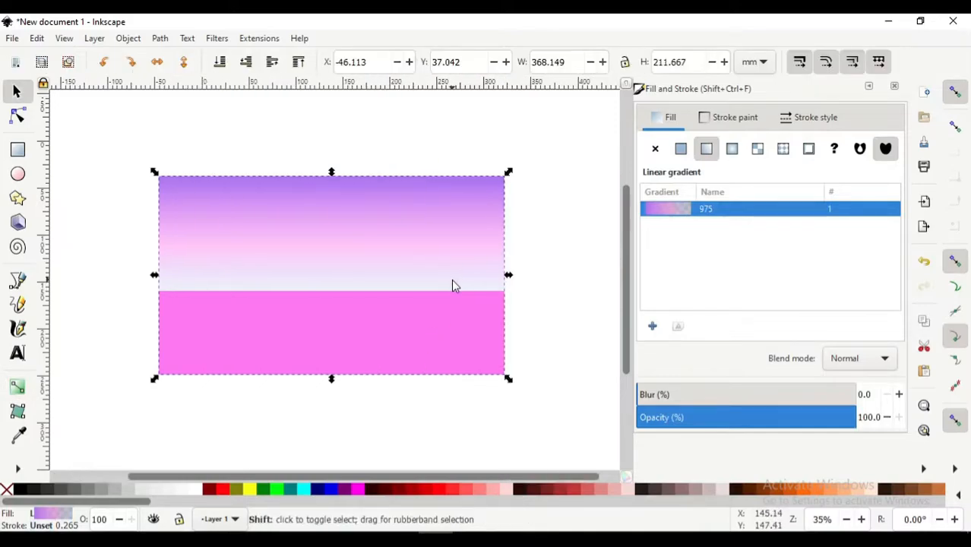
pyautogui.hscroll(-2, 452, 279)
pyautogui.moveTo(642, 394); pyautogui.dragTo(671, 403)
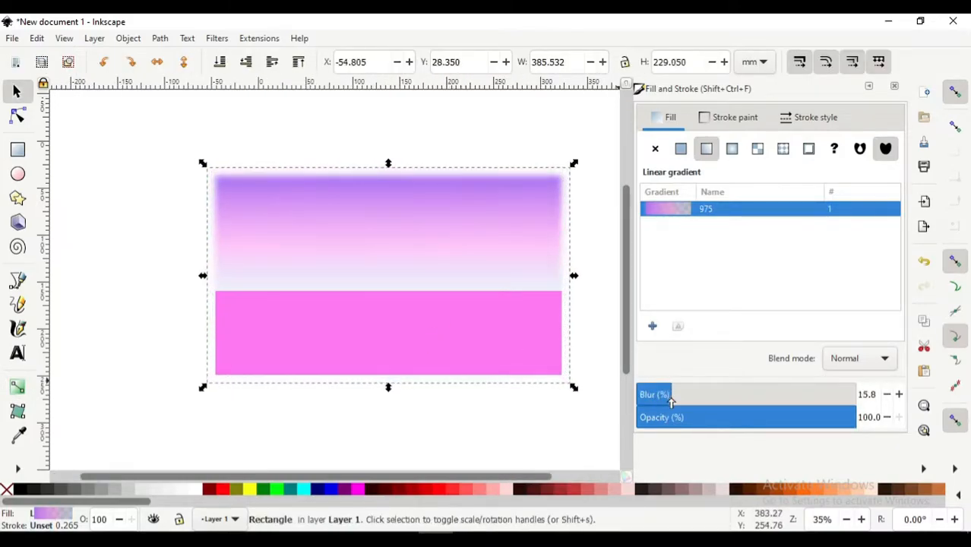
pyautogui.click(617, 326)
pyautogui.scroll(3, 545, 197)
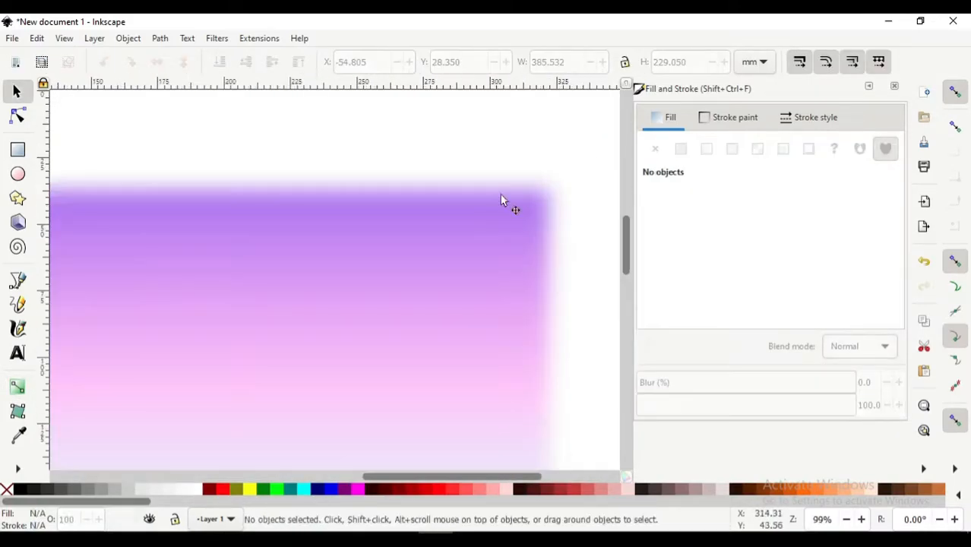
pyautogui.scroll(-4, 444, 311)
pyautogui.scroll(1, 346, 380)
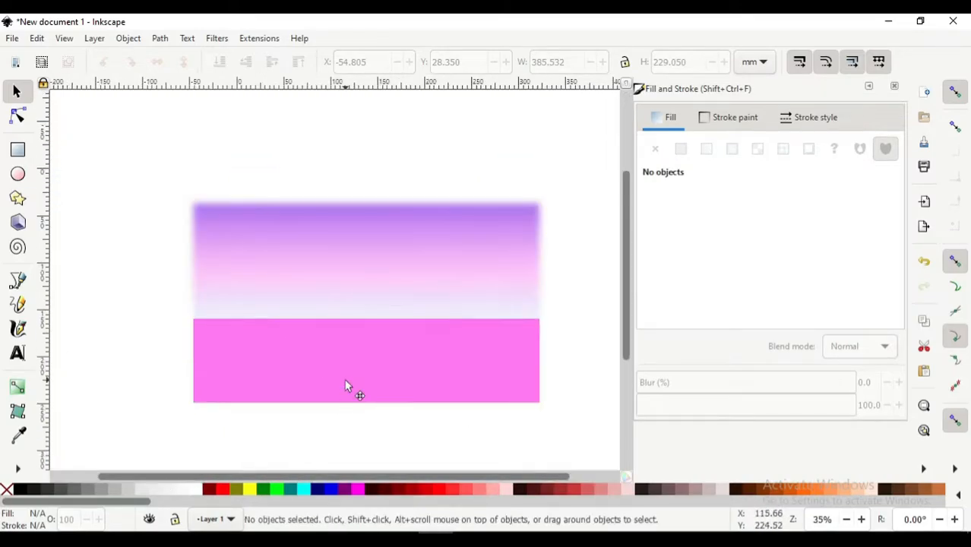
# Duplicate the lower pink rectangle and stretch the copy upward to about 208 mm high so it covers the blurred gradient rectangle
pyautogui.click(347, 385)
pyautogui.rightClick(347, 385)
pyautogui.click(379, 225)
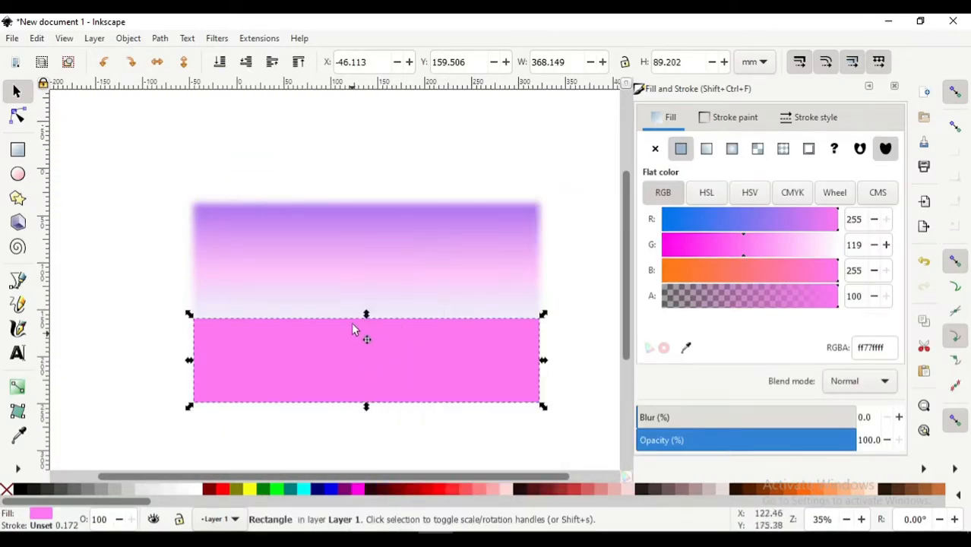
pyautogui.moveTo(366, 316); pyautogui.dragTo(368, 206)
pyautogui.scroll(5, 517, 204)
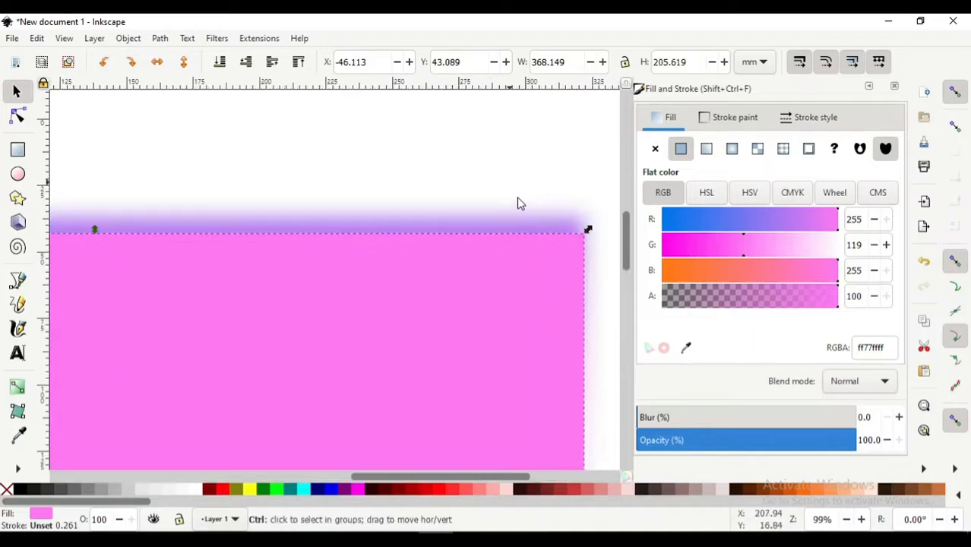
pyautogui.hscroll(-10, 381, 272)
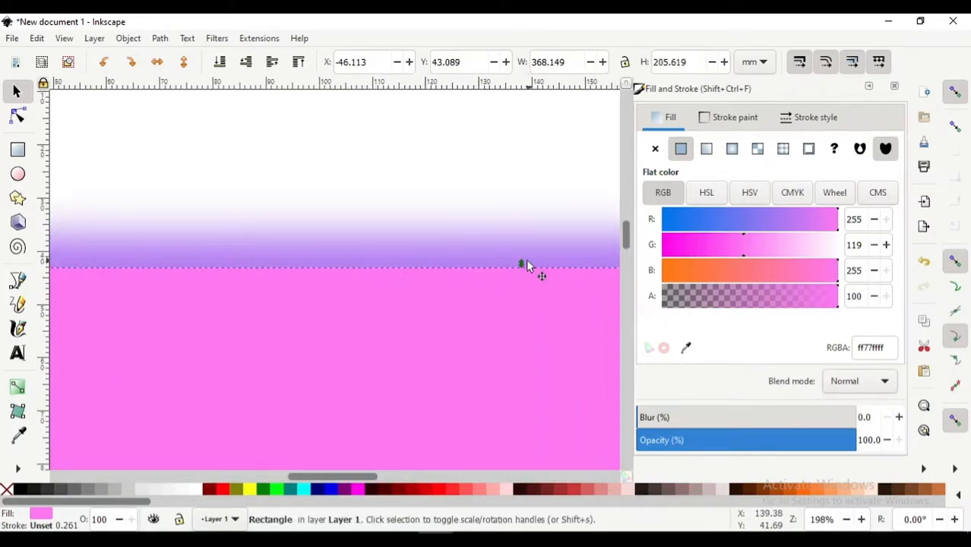
pyautogui.moveTo(524, 267); pyautogui.dragTo(520, 244)
pyautogui.scroll(-6, 479, 349)
pyautogui.scroll(-4, 479, 350)
pyautogui.scroll(3, 479, 350)
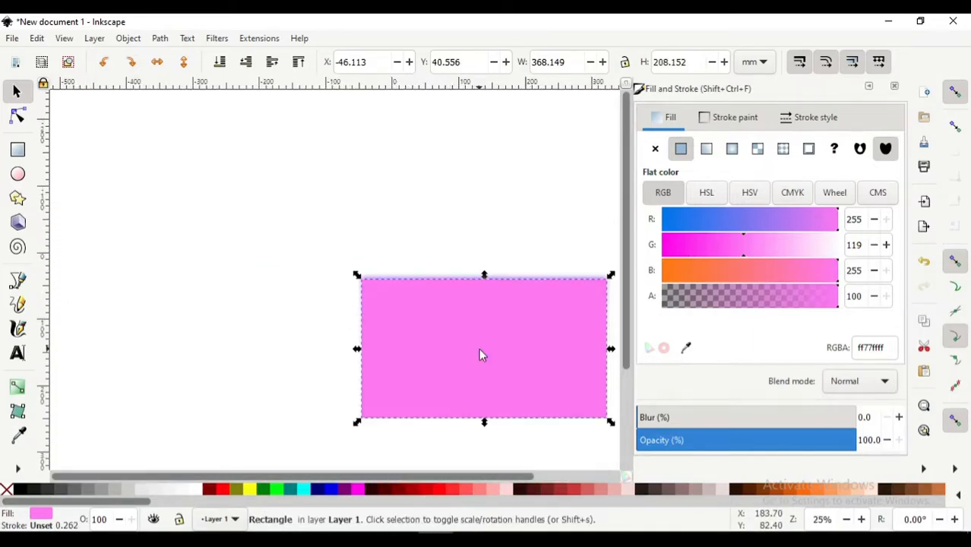
pyautogui.hscroll(1, 479, 350)
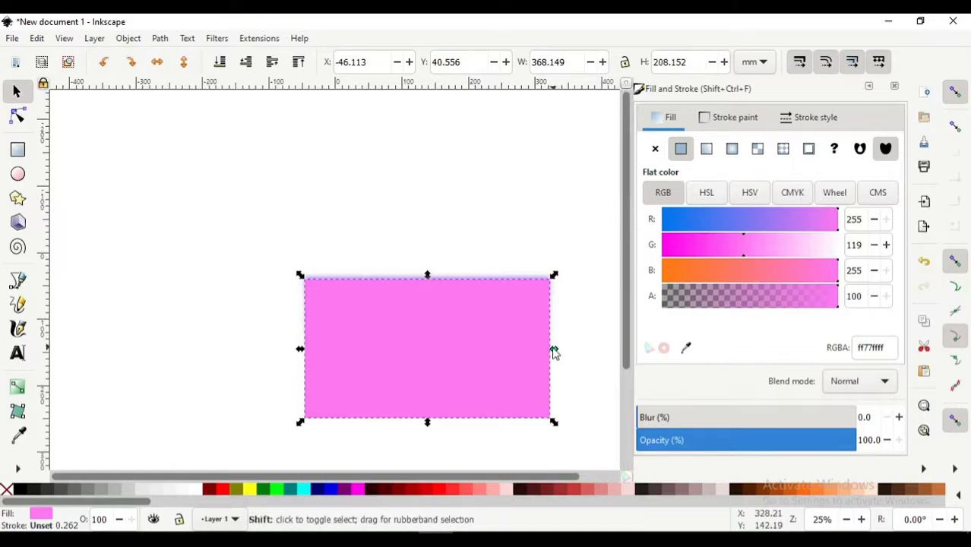
# Clip the blurred gradient rectangle with the tall pink rectangle, leaving the shorter lower rectangle unclipped
pyautogui.moveTo(607, 450); pyautogui.dragTo(273, 245)
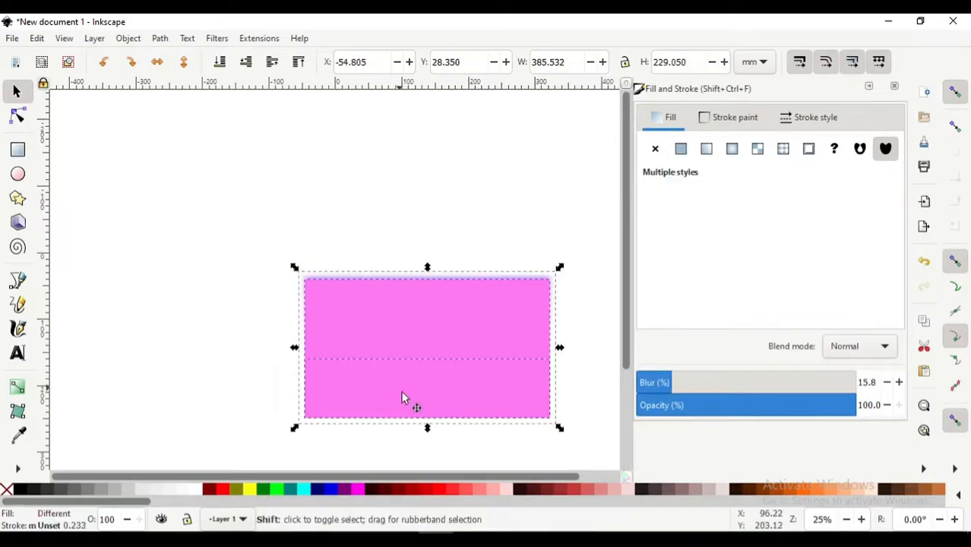
pyautogui.keyDown('shift'); pyautogui.click(434, 325); pyautogui.keyUp('shift')
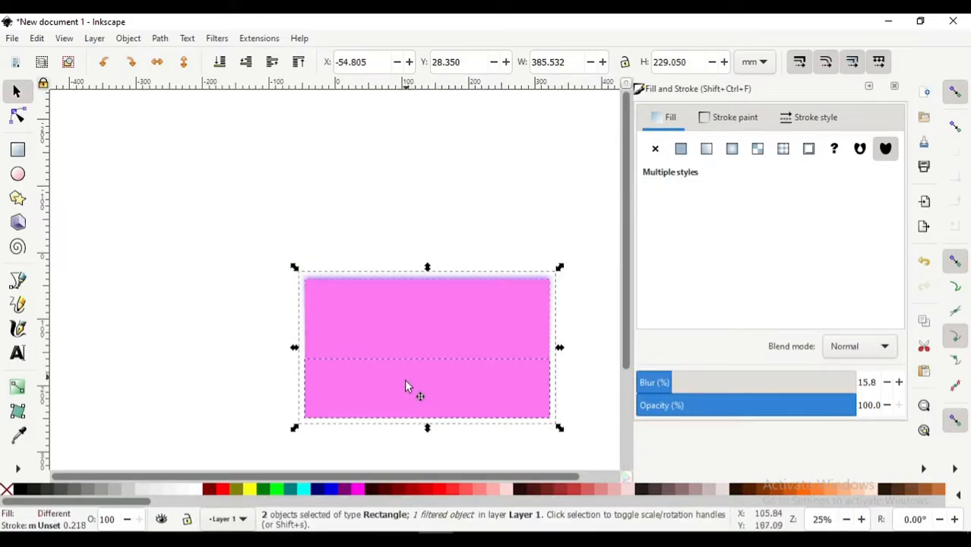
pyautogui.hotkey('ctrl', 'z')
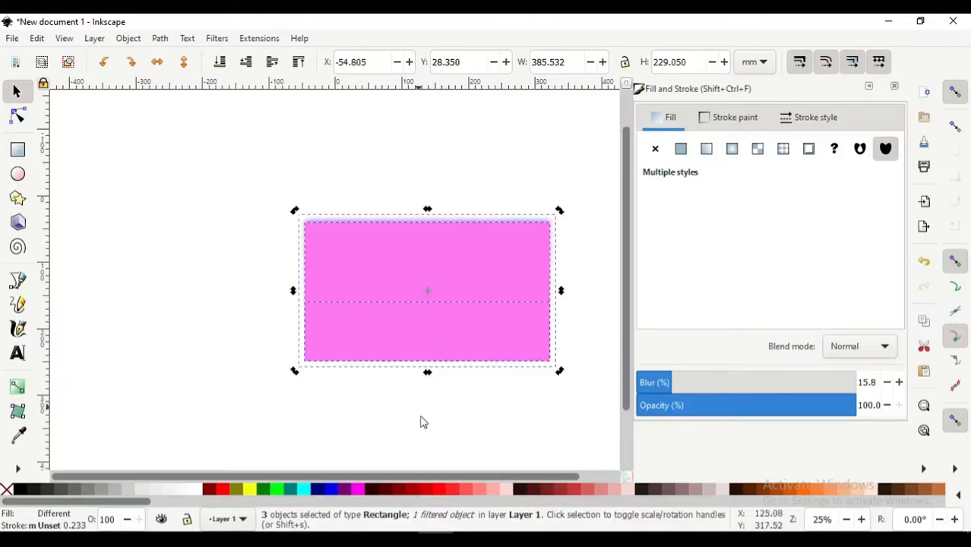
pyautogui.click(443, 393)
pyautogui.scroll(2, 443, 393)
pyautogui.scroll(-2, 439, 319)
pyautogui.moveTo(600, 399); pyautogui.dragTo(246, 260)
pyautogui.moveTo(599, 386); pyautogui.dragTo(271, 188)
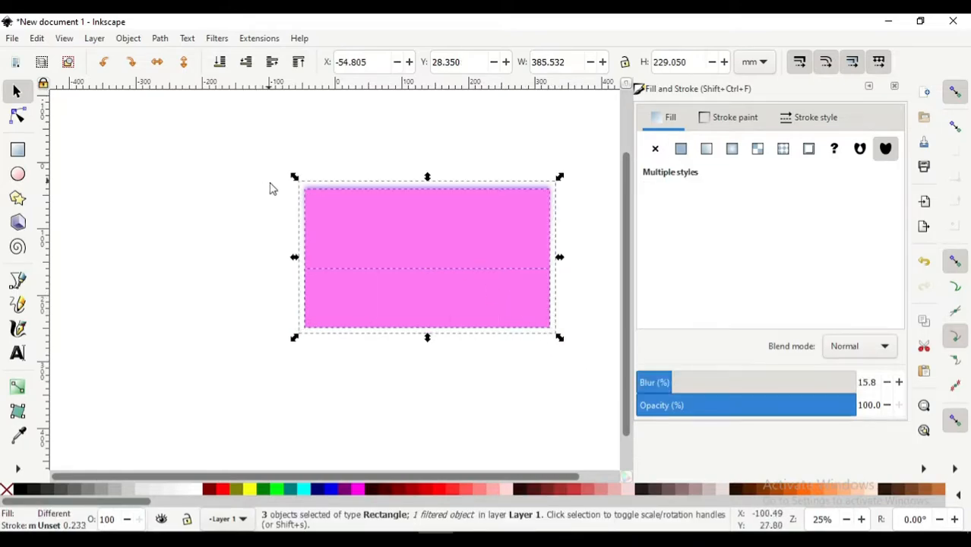
pyautogui.click(128, 38)
pyautogui.moveTo(211, 210)
pyautogui.click(369, 209)
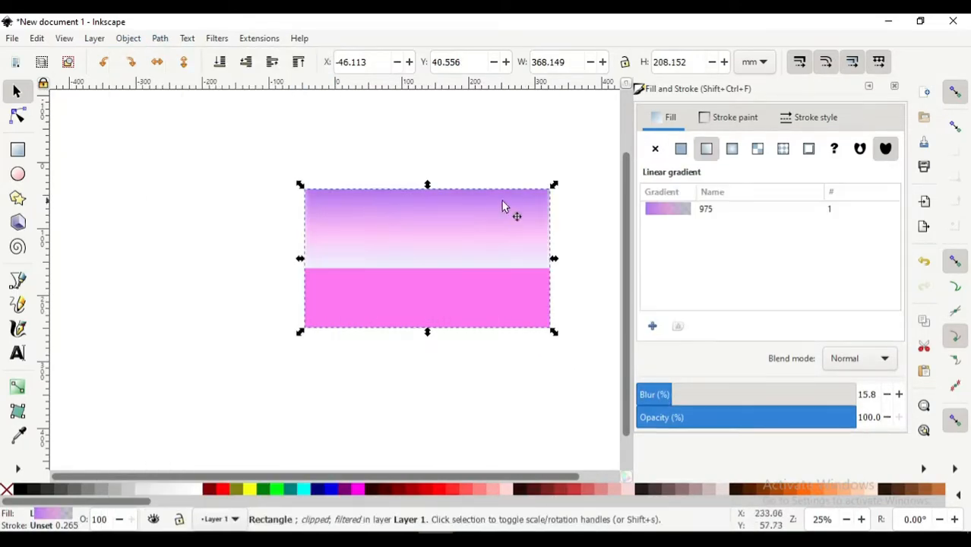
pyautogui.press('Escape')
# Lower the upper edge of the bottom pink rectangle to make it about 79 mm high
pyautogui.scroll(2, 521, 243)
pyautogui.scroll(-2, 522, 243)
pyautogui.scroll(2, 505, 211)
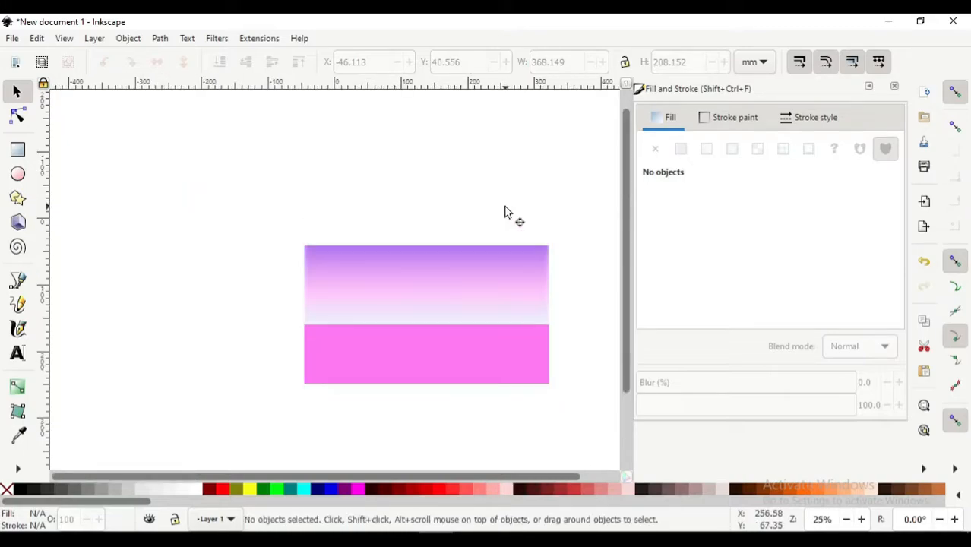
pyautogui.scroll(-2, 503, 213)
pyautogui.hscroll(2, 493, 214)
pyautogui.click(401, 307)
pyautogui.scroll(1, 401, 304)
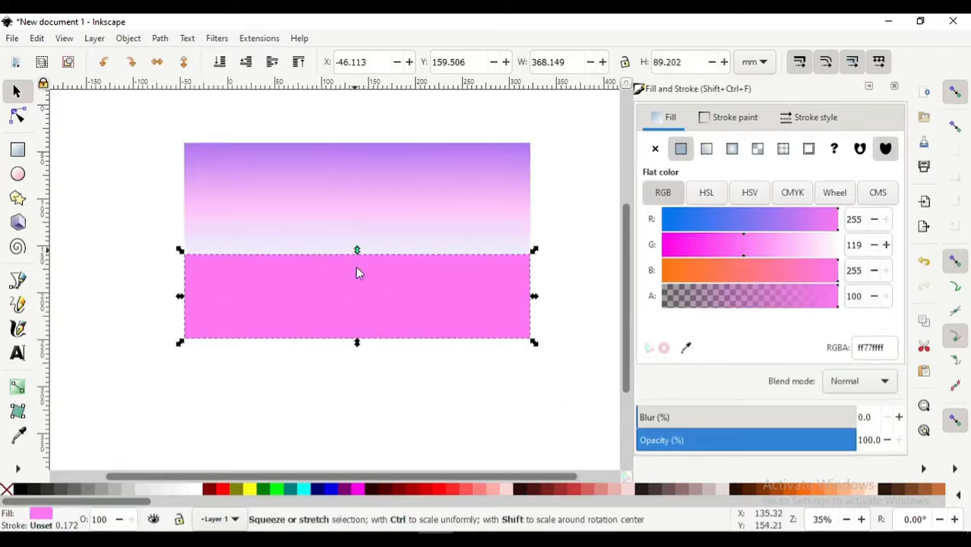
pyautogui.moveTo(357, 251)
pyautogui.mouseDown()
pyautogui.moveTo(358, 347)
pyautogui.moveTo(360, 265)
pyautogui.mouseUp()
pyautogui.click(355, 259)
pyautogui.click(358, 263)
pyautogui.scroll(1, 359, 270)
pyautogui.click(17, 281)
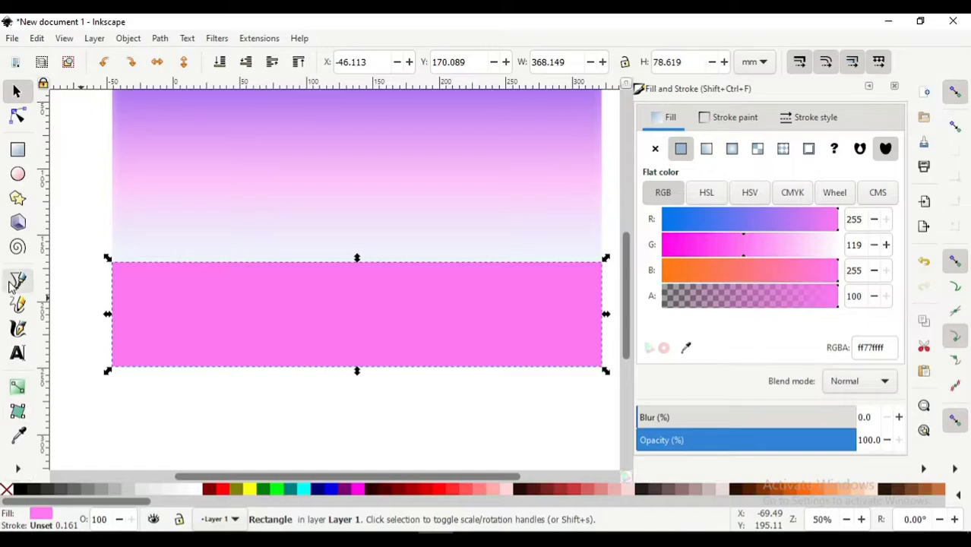
pyautogui.scroll(2, 347, 293)
pyautogui.hscroll(2, 338, 304)
pyautogui.scroll(2, 257, 302)
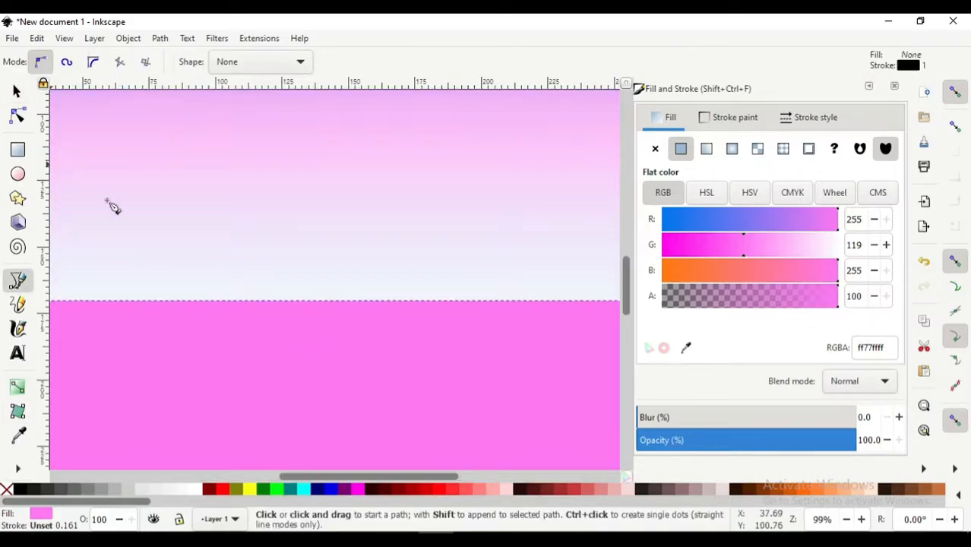
pyautogui.scroll(-1, 169, 243)
pyautogui.scroll(-1, 152, 238)
pyautogui.press('s')
# Lighten the lower rectangle's fill to pale pink by setting its green value to 222 (ffdeffff)
pyautogui.hscroll(-4, 212, 331)
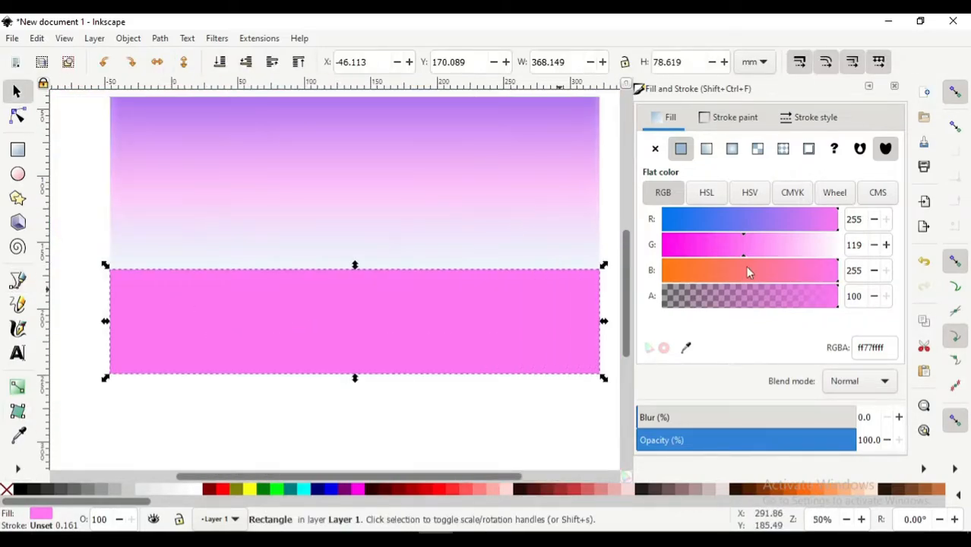
pyautogui.moveTo(748, 245); pyautogui.dragTo(817, 253)
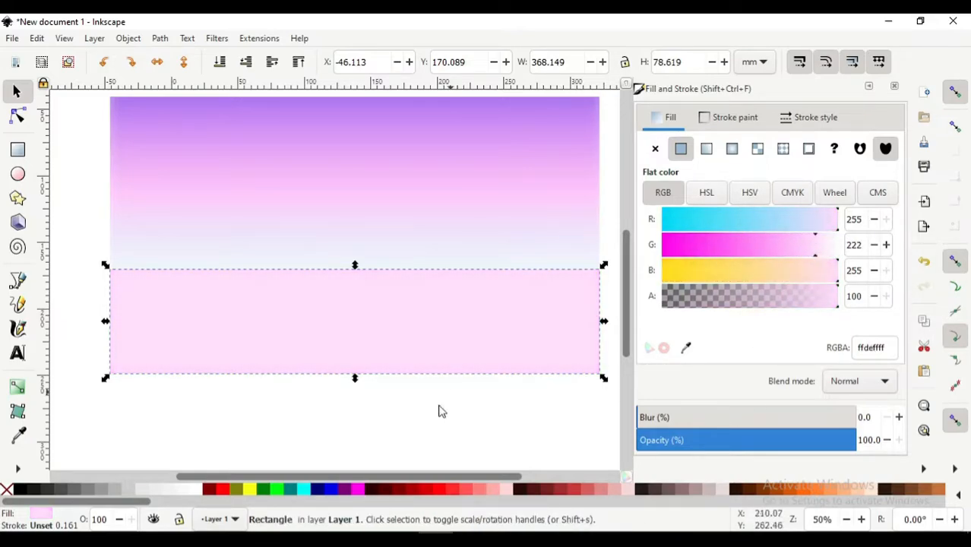
pyautogui.click(438, 411)
pyautogui.scroll(1, 342, 265)
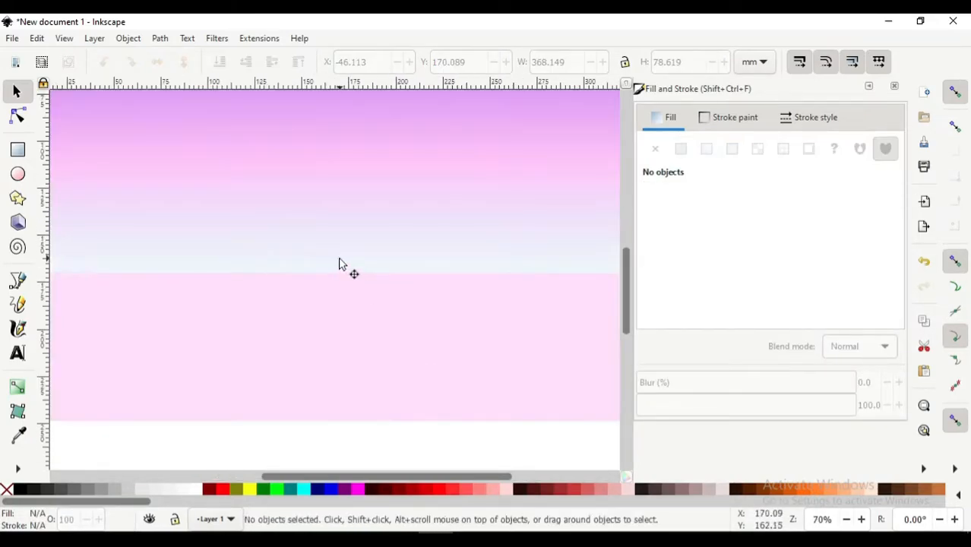
pyautogui.scroll(-1, 239, 255)
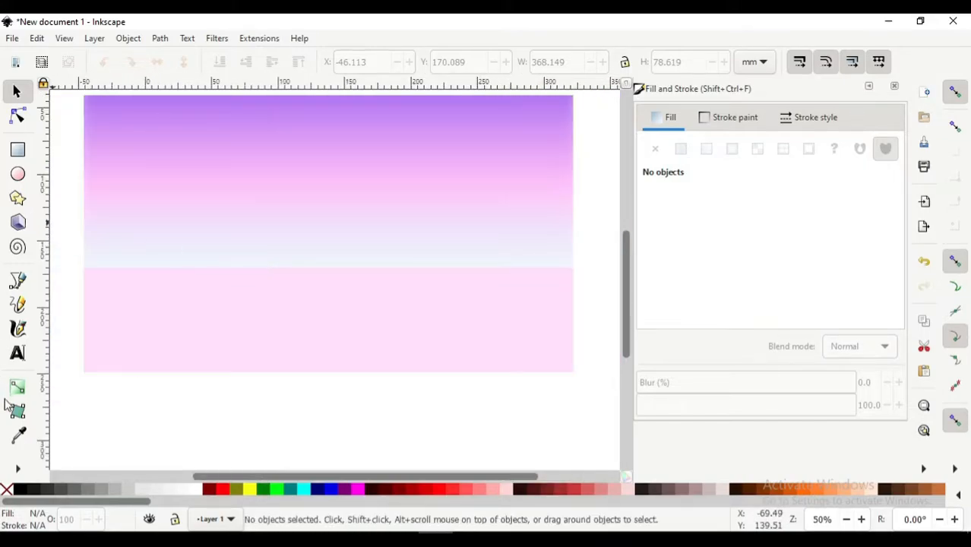
# Draw a closed, jagged mountain outline about 135 mm wide and 30 mm high, standing on the horizon line, with the Pen tool
pyautogui.click(19, 281)
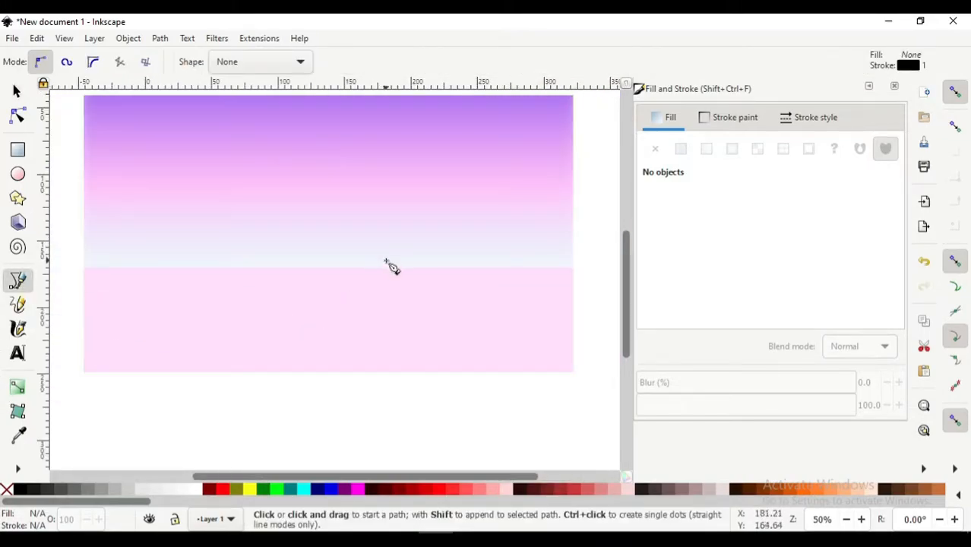
pyautogui.click(286, 266)
pyautogui.press('Escape')
pyautogui.scroll(1, 289, 267)
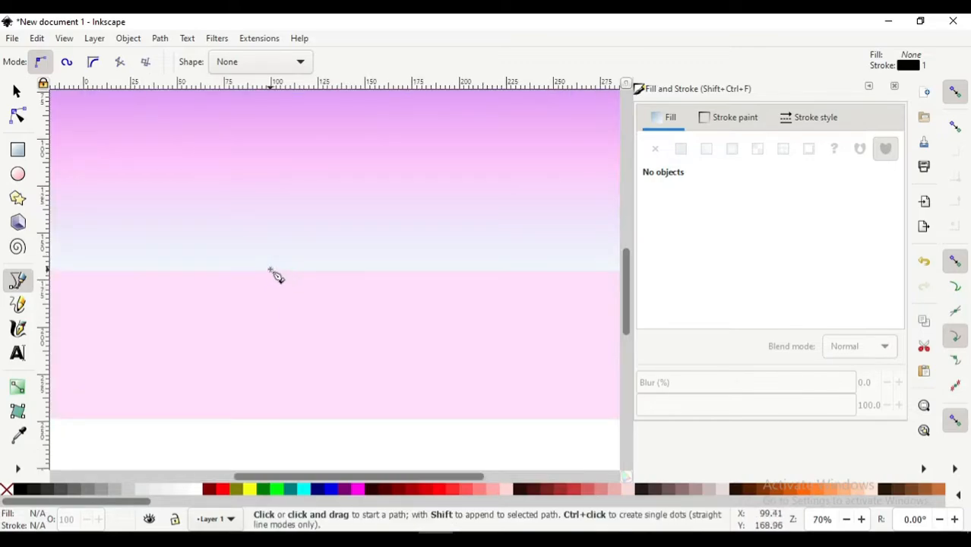
pyautogui.click(263, 268)
pyautogui.moveTo(294, 241); pyautogui.dragTo(336, 231)
pyautogui.click(358, 226)
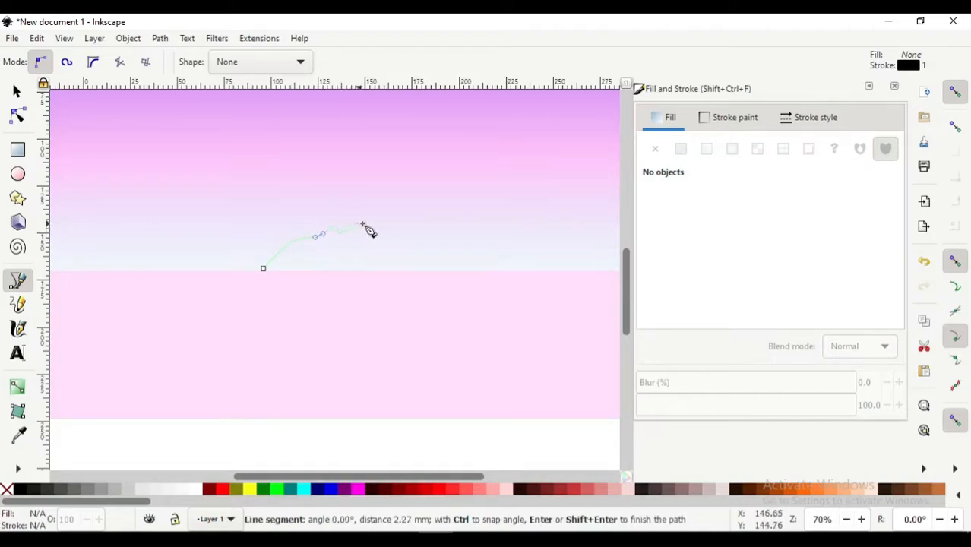
pyautogui.click(376, 220)
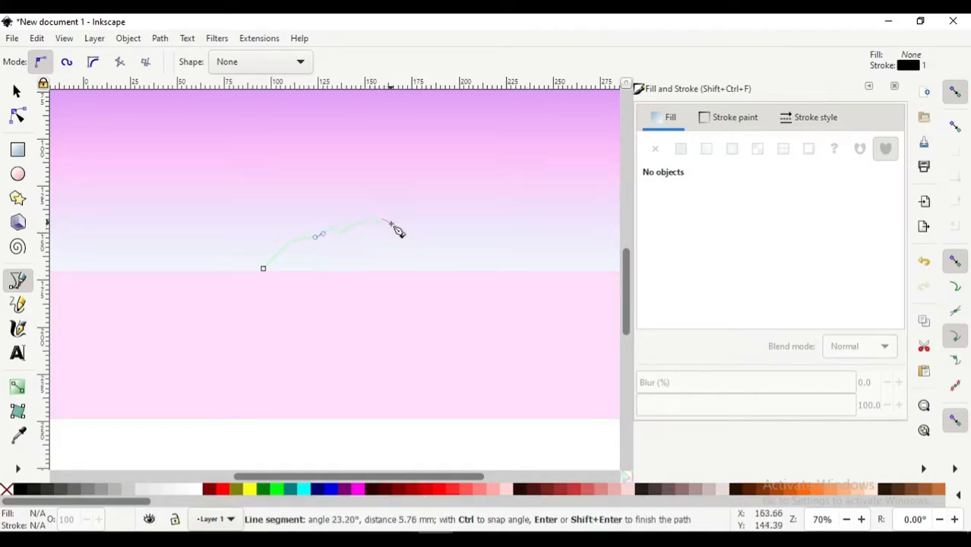
pyautogui.click(390, 226)
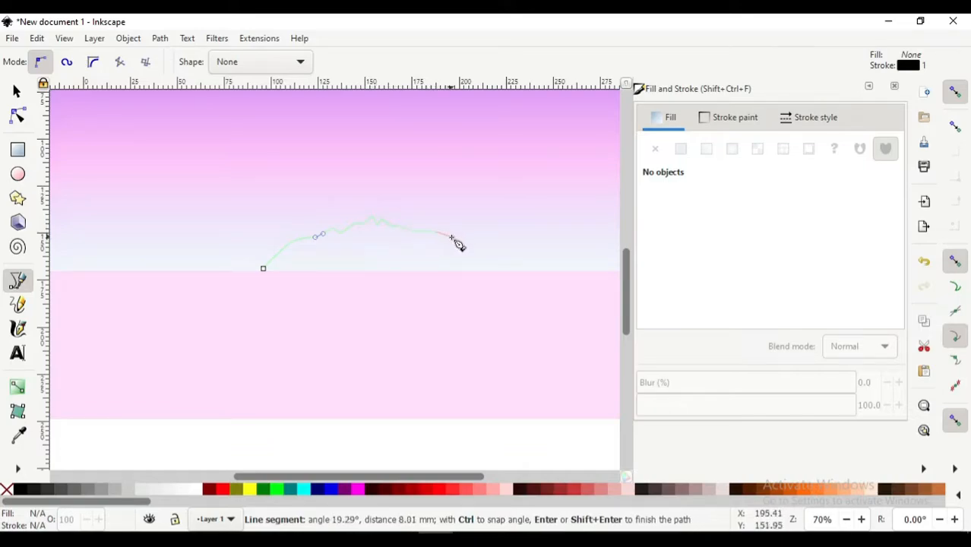
pyautogui.moveTo(436, 229); pyautogui.dragTo(465, 245)
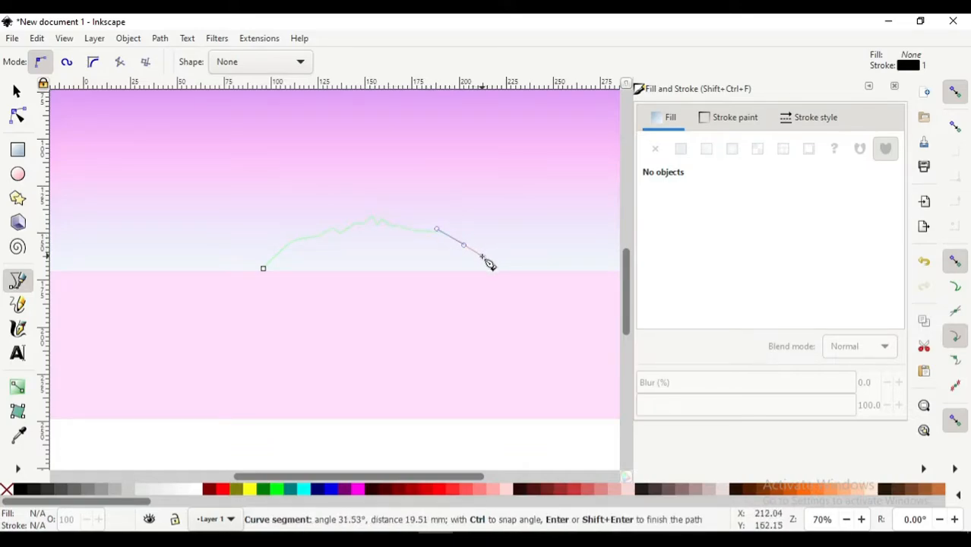
pyautogui.click(489, 255)
pyautogui.moveTo(496, 252); pyautogui.dragTo(503, 264)
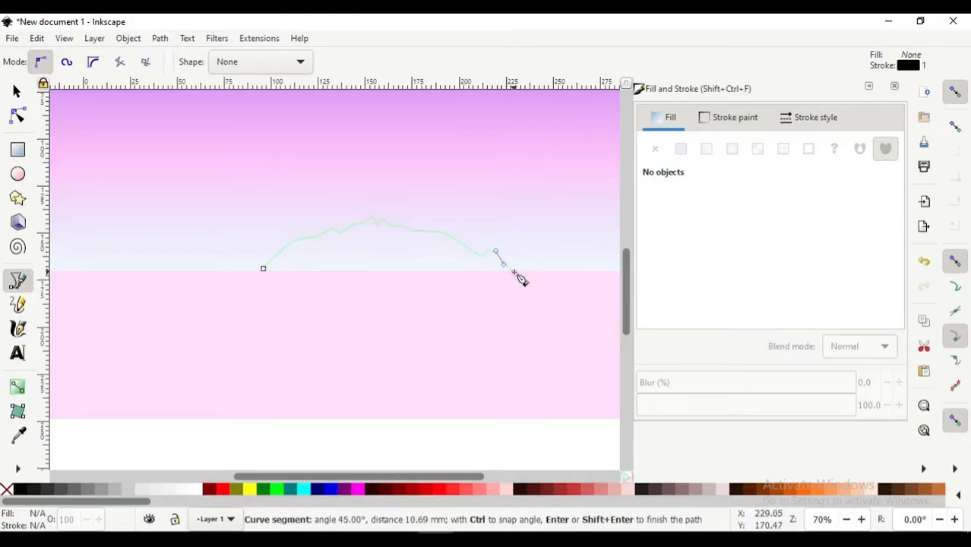
pyautogui.click(514, 268)
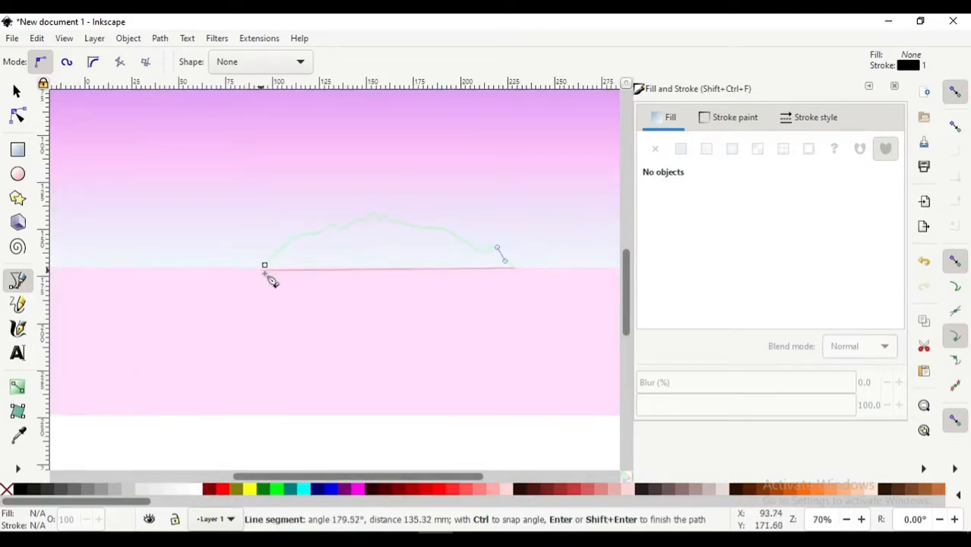
pyautogui.click(266, 267)
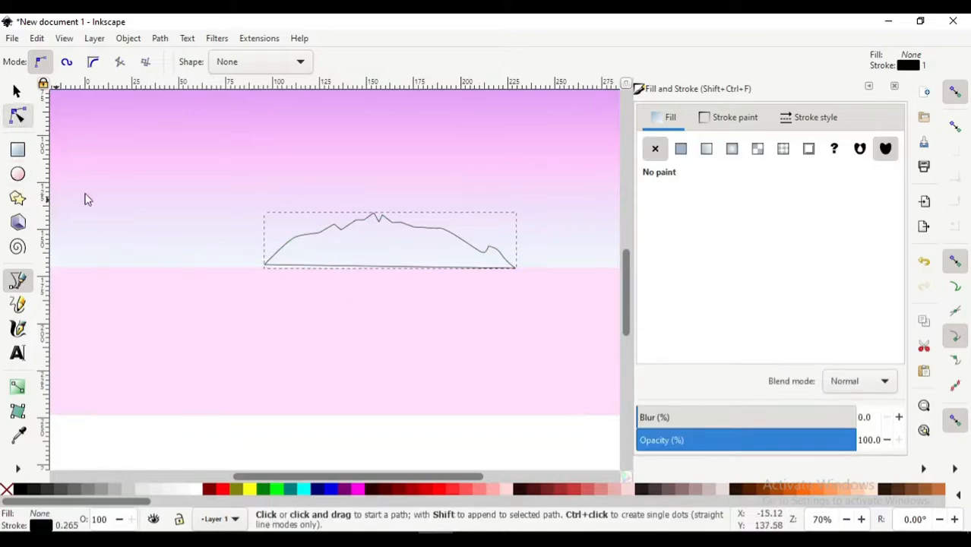
# Move the mountain's lower-left corner node down onto the horizon so its base runs level
pyautogui.press('n')
pyautogui.moveTo(265, 268); pyautogui.dragTo(264, 273)
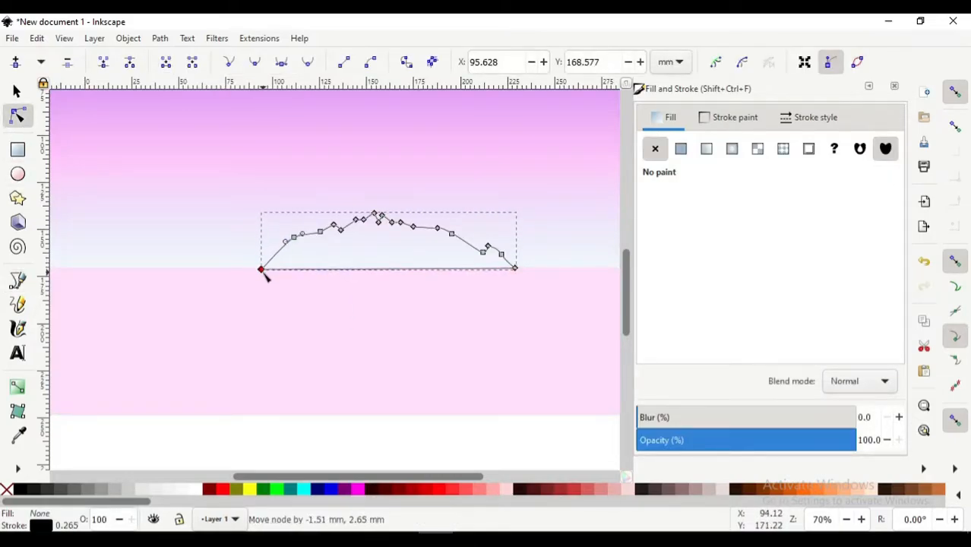
pyautogui.press('s')
pyautogui.click(286, 408)
# Draw a second closed mountain outline about 87 mm wide and 31 mm high, overlapping the right slope of the first mountain
pyautogui.hscroll(3, 287, 408)
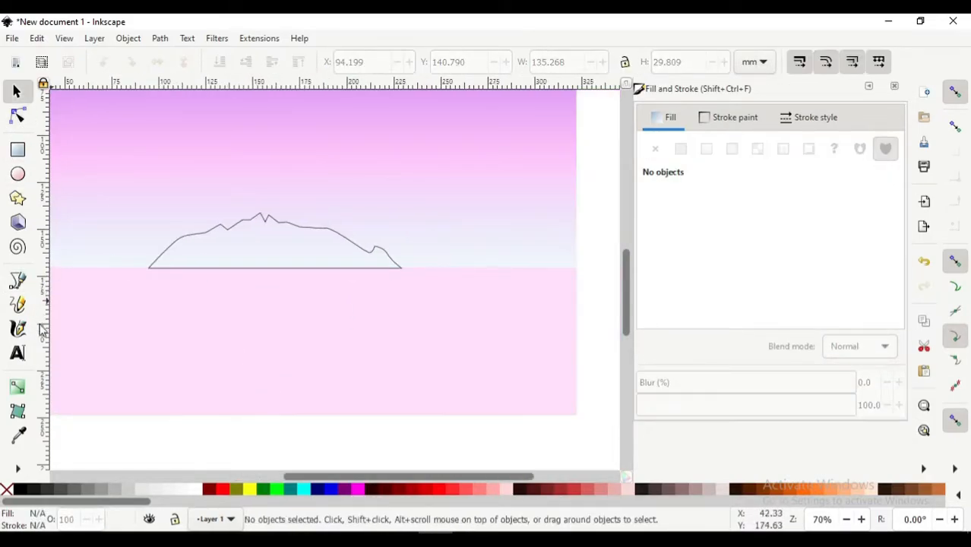
pyautogui.press('b')
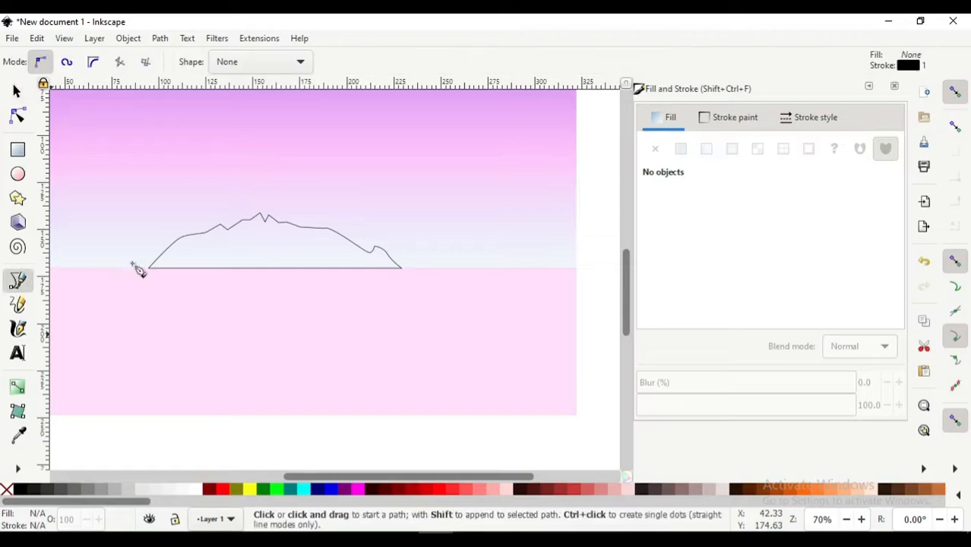
pyautogui.click(323, 228)
pyautogui.moveTo(342, 223); pyautogui.dragTo(467, 253)
pyautogui.click(357, 222)
pyautogui.click(380, 219)
pyautogui.click(395, 212)
pyautogui.click(439, 235)
pyautogui.click(488, 268)
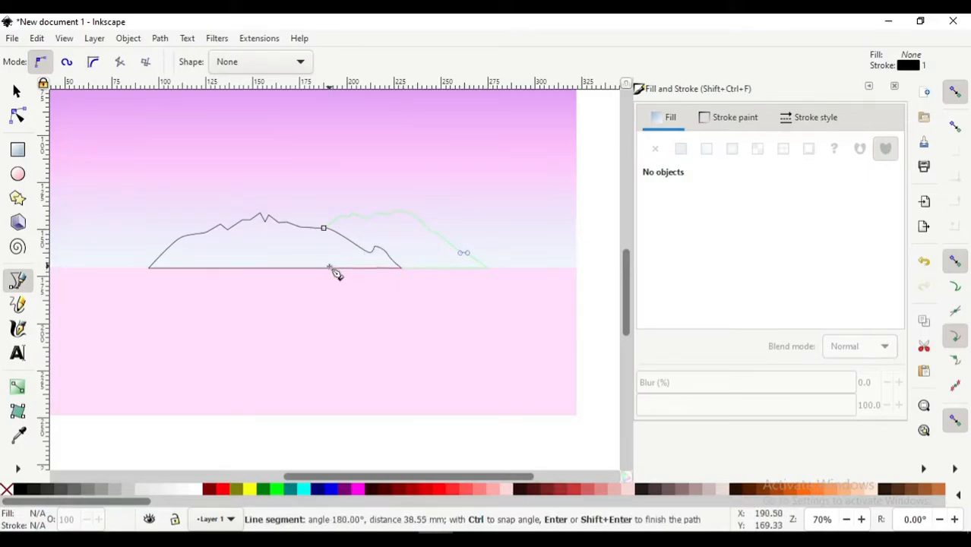
pyautogui.click(329, 268)
pyautogui.click(324, 228)
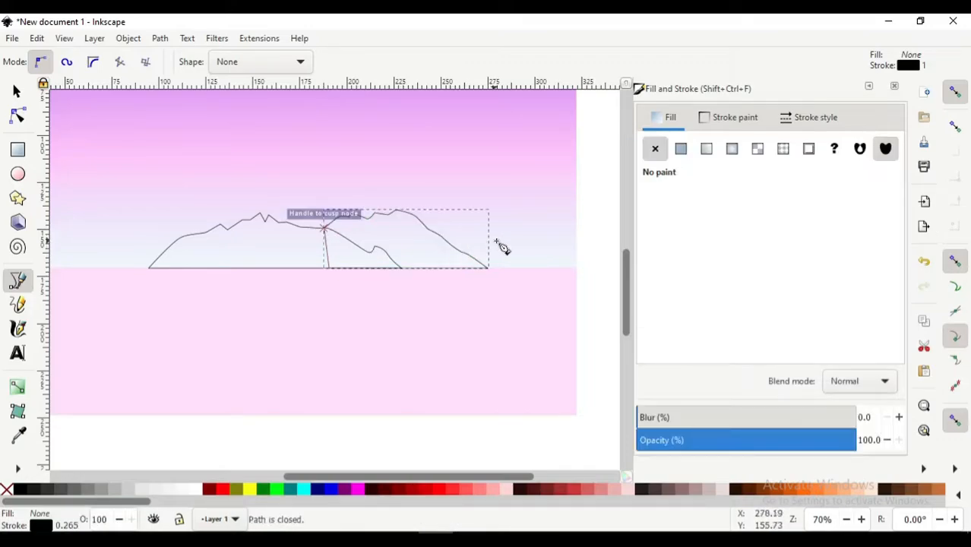
# Draw a third closed mountain outline from the second mountain's right slope to the background's right edge, with its base on the horizon
pyautogui.click(428, 228)
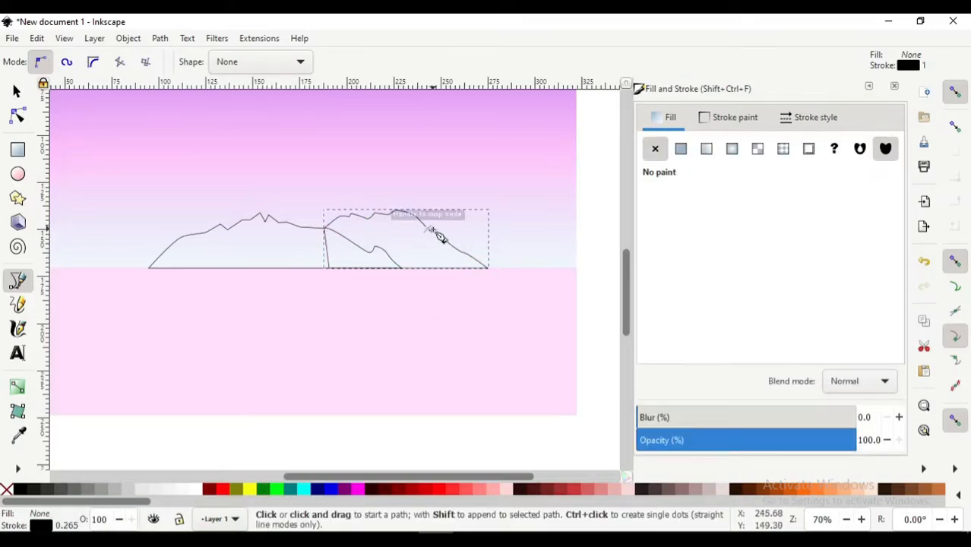
pyautogui.moveTo(456, 229); pyautogui.dragTo(465, 224)
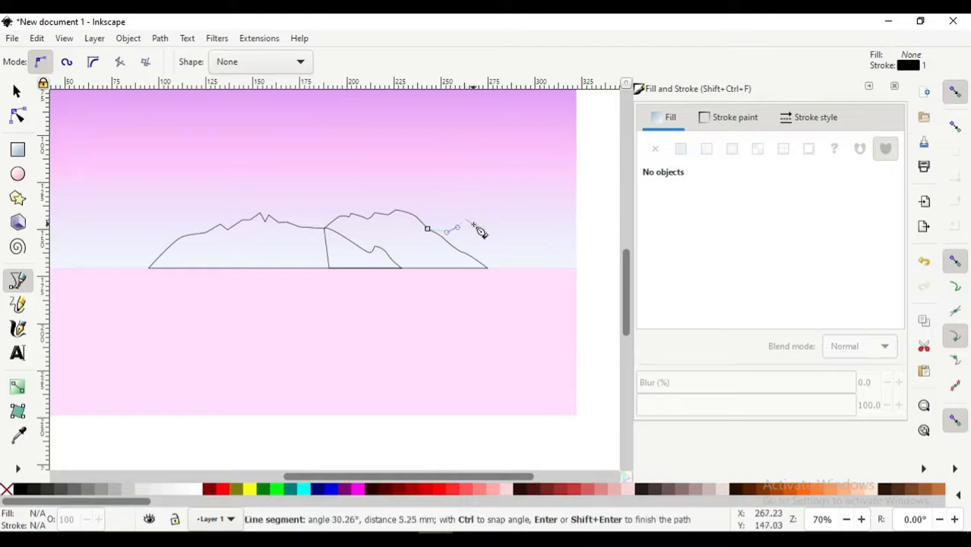
pyautogui.click(506, 220)
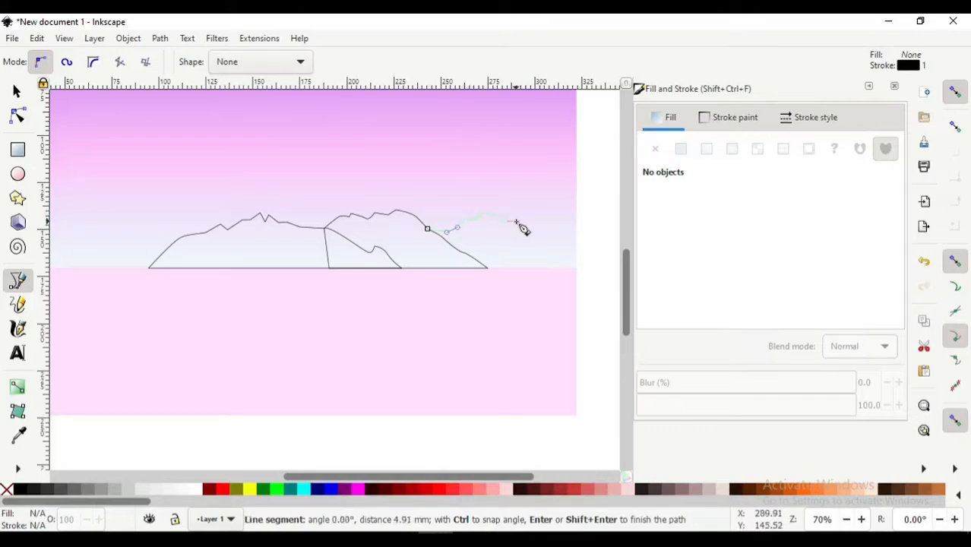
pyautogui.click(552, 225)
pyautogui.click(560, 231)
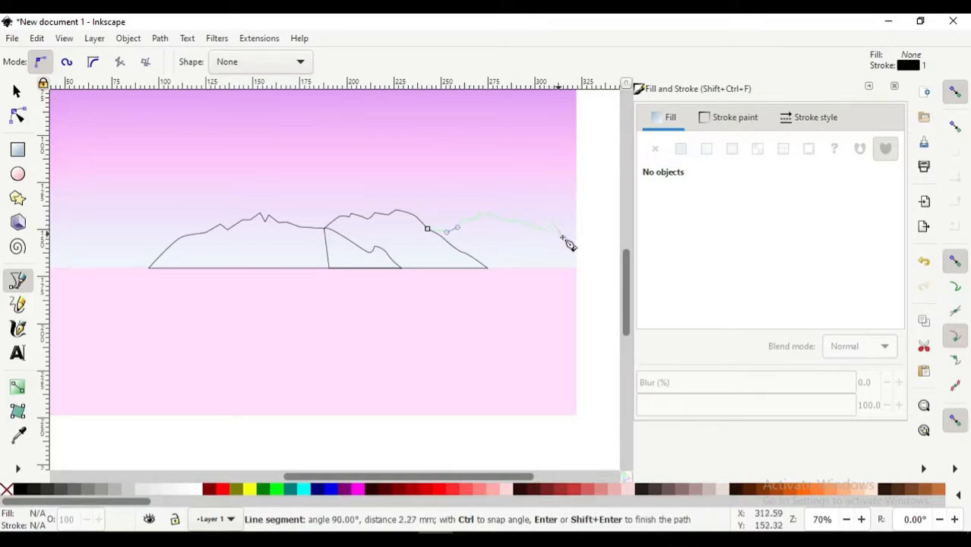
pyautogui.click(569, 235)
pyautogui.click(578, 237)
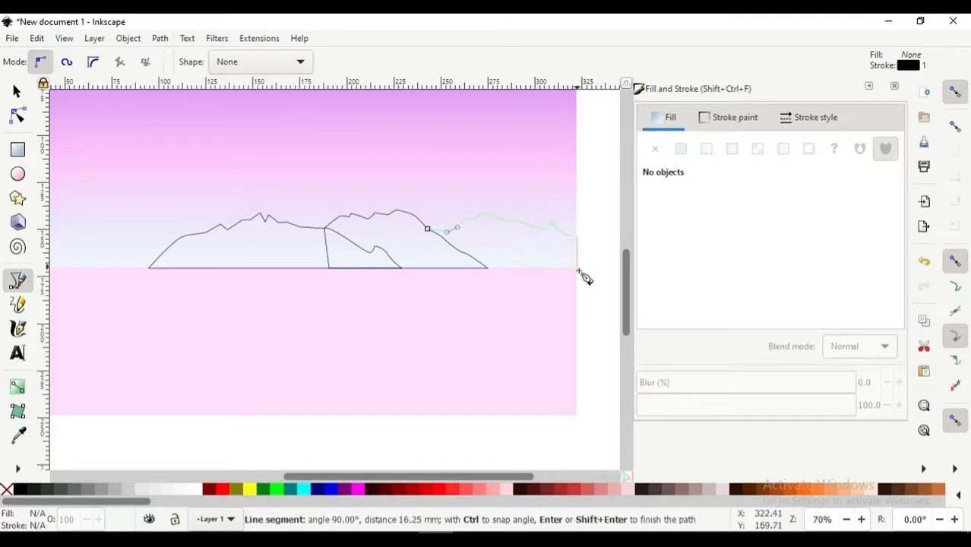
pyautogui.click(577, 267)
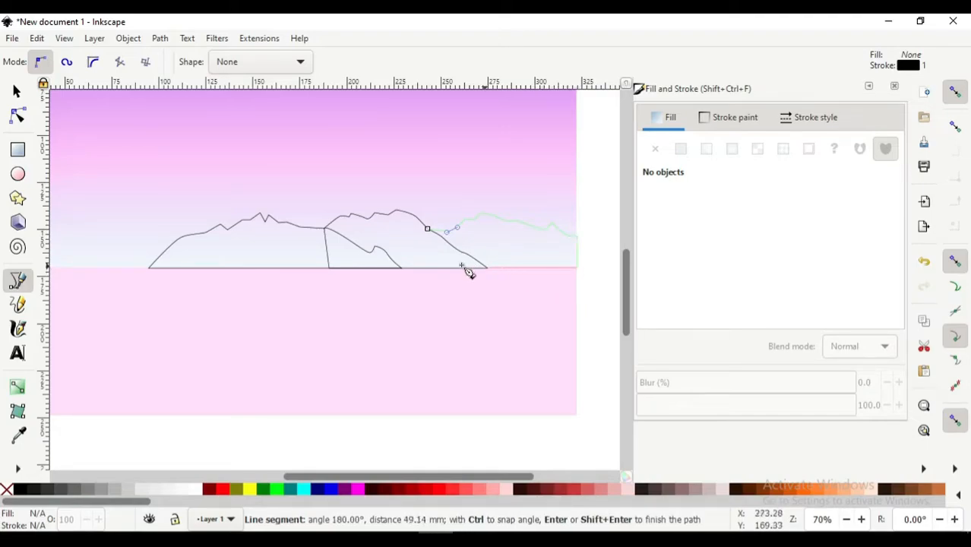
pyautogui.click(427, 229)
pyautogui.press('s')
# Fill the leftmost mountain with flat reddish brown b2604dff (hue 12, saturation 40, lightness 50) and remove its stroke
pyautogui.click(380, 218)
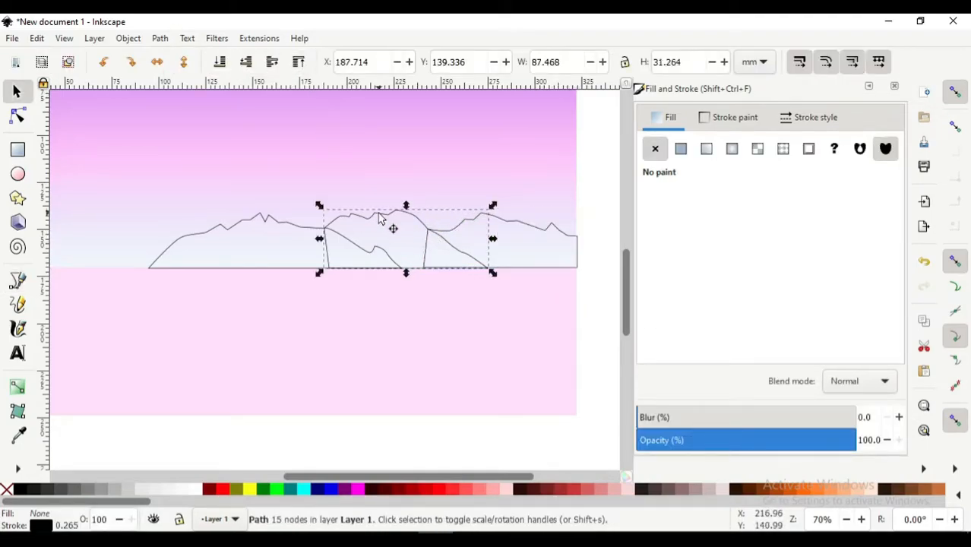
pyautogui.click(292, 231)
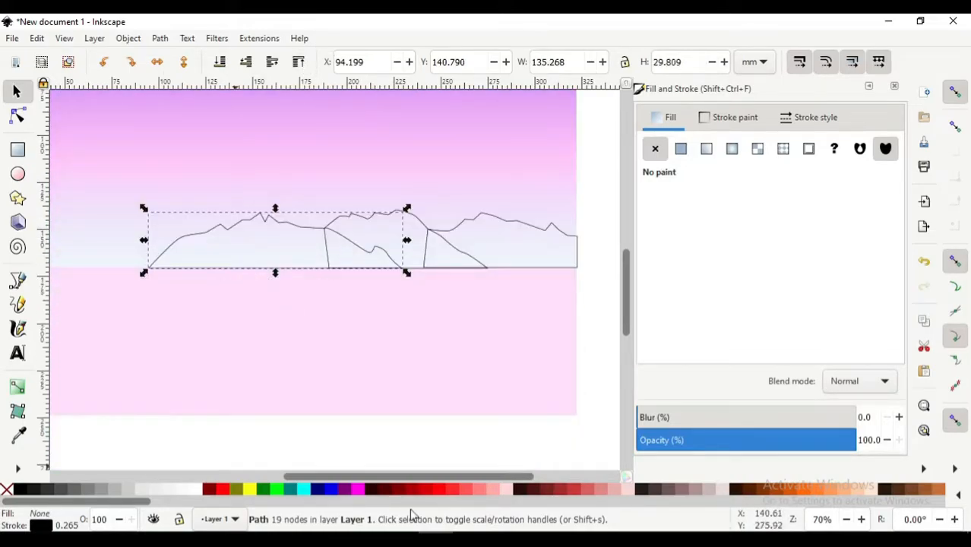
pyautogui.click(681, 149)
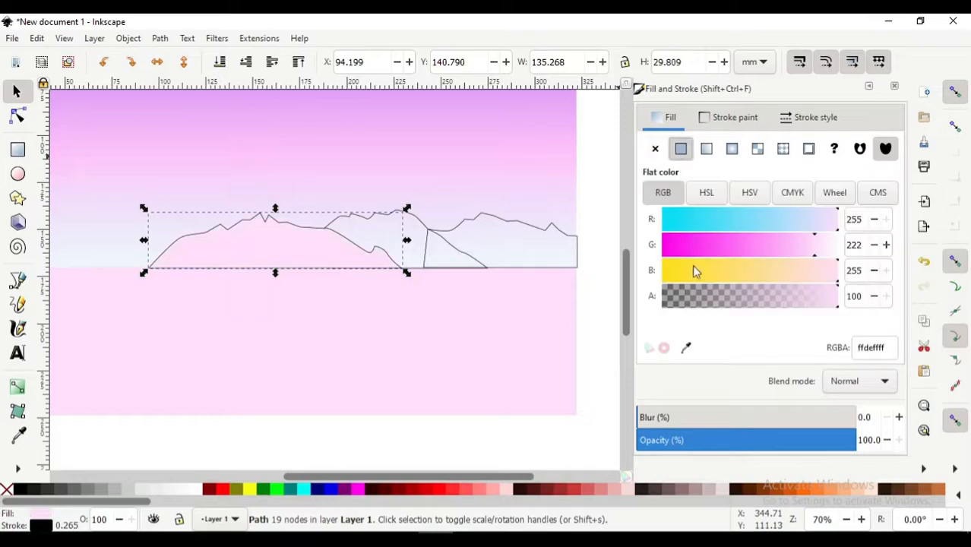
pyautogui.moveTo(809, 275); pyautogui.dragTo(716, 272)
pyautogui.click(706, 193)
pyautogui.click(737, 245)
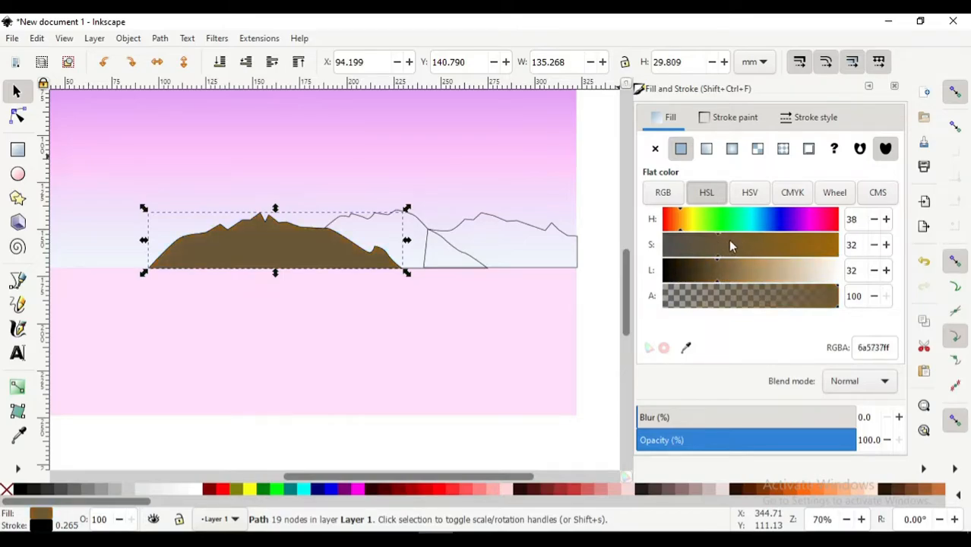
pyautogui.click(736, 272)
pyautogui.click(755, 272)
pyautogui.click(786, 274)
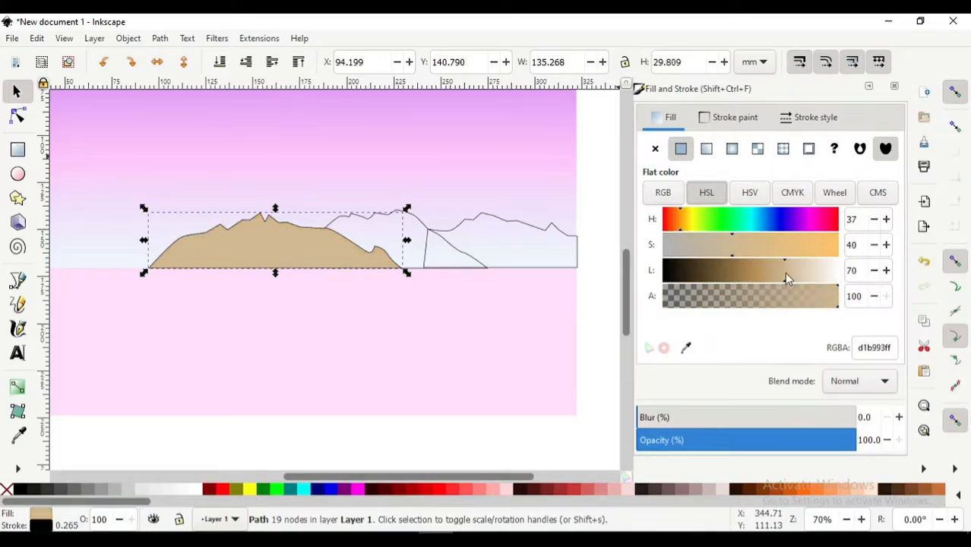
pyautogui.moveTo(697, 220); pyautogui.dragTo(670, 221)
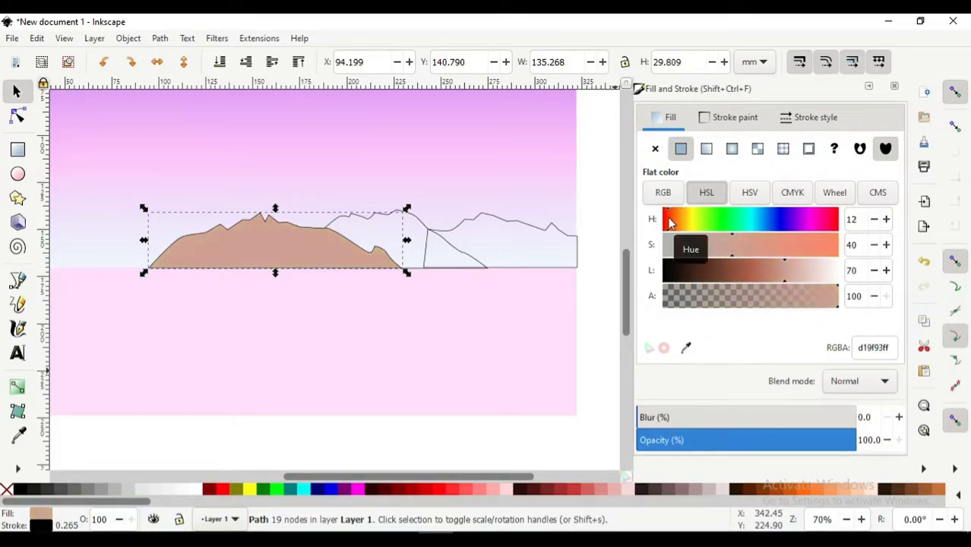
pyautogui.click(755, 278)
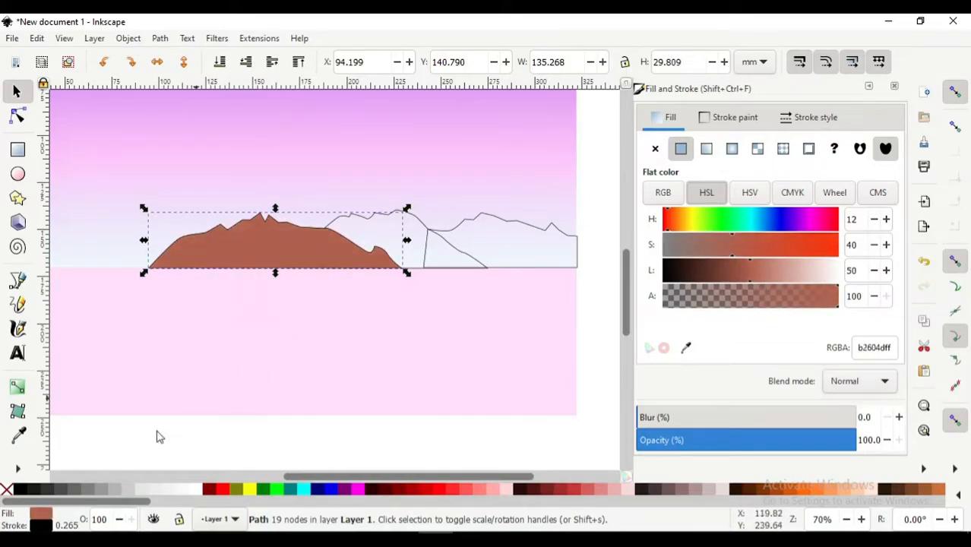
pyautogui.click(720, 117)
pyautogui.click(655, 149)
# Start a shading path at the leftmost mountain's lower-left corner and trace its left slope up to the shoulder below the first peak
pyautogui.keyDown('ctrl'); pyautogui.scroll(1, 157, 277); pyautogui.keyUp('ctrl')
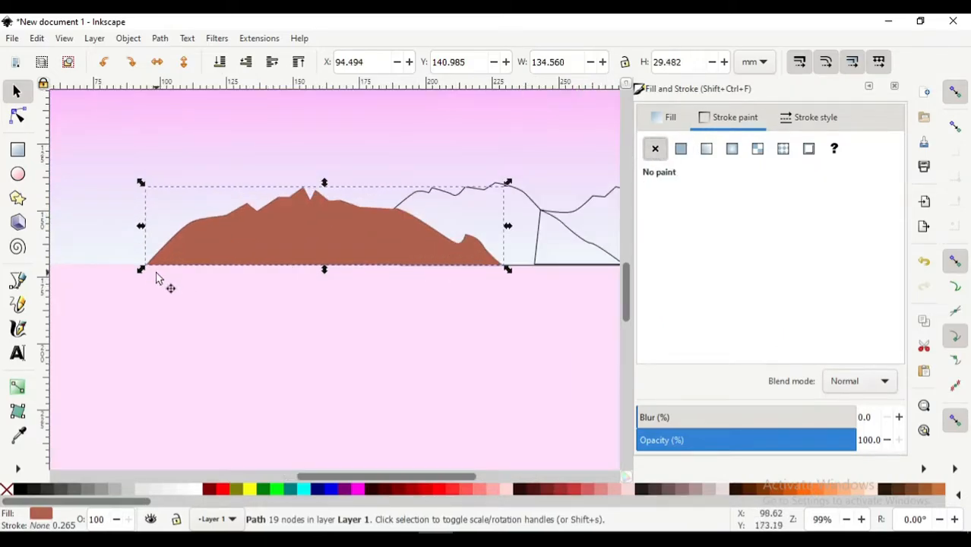
pyautogui.scroll(2, 159, 277)
pyautogui.click(526, 258)
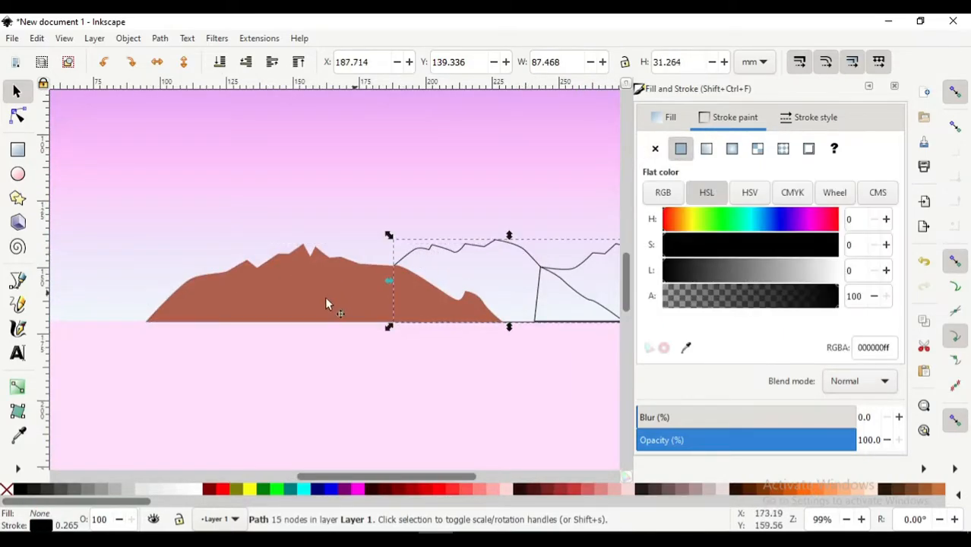
pyautogui.click(201, 304)
pyautogui.click(17, 281)
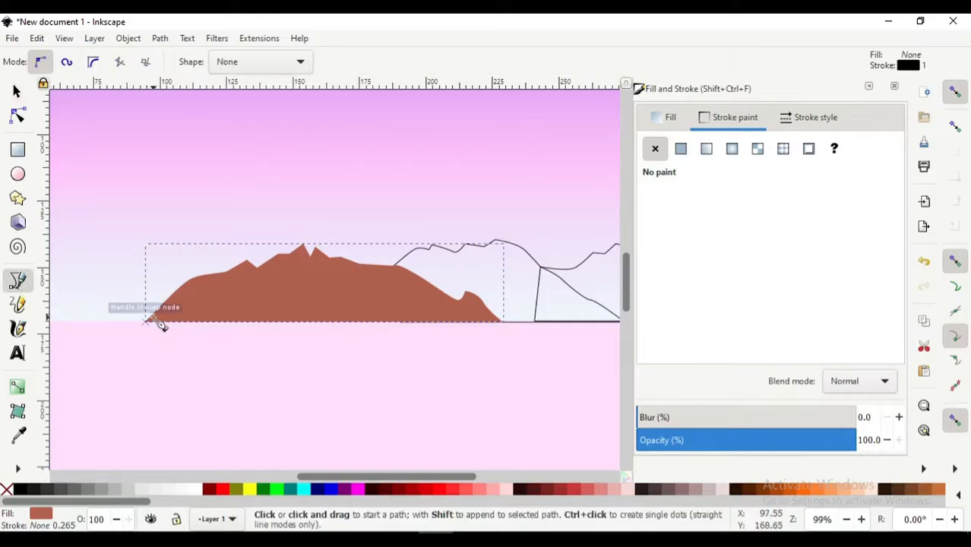
pyautogui.keyDown('ctrl'); pyautogui.scroll(1, 233, 280); pyautogui.keyUp('ctrl')
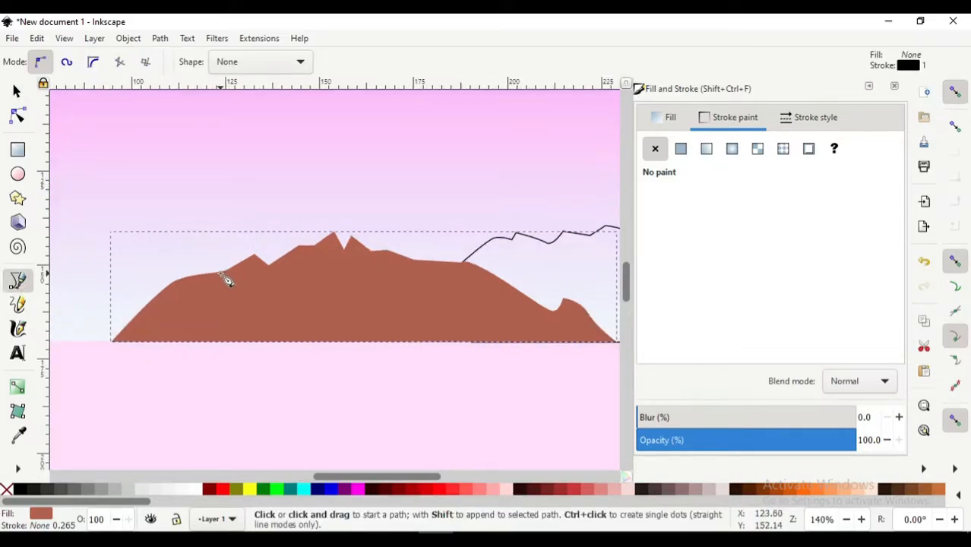
pyautogui.click(111, 342)
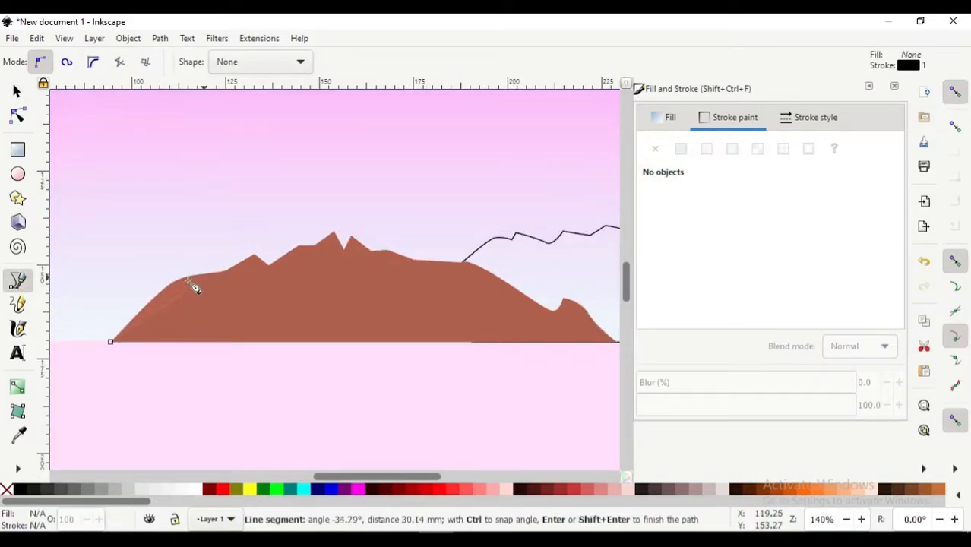
pyautogui.moveTo(174, 282); pyautogui.dragTo(191, 281)
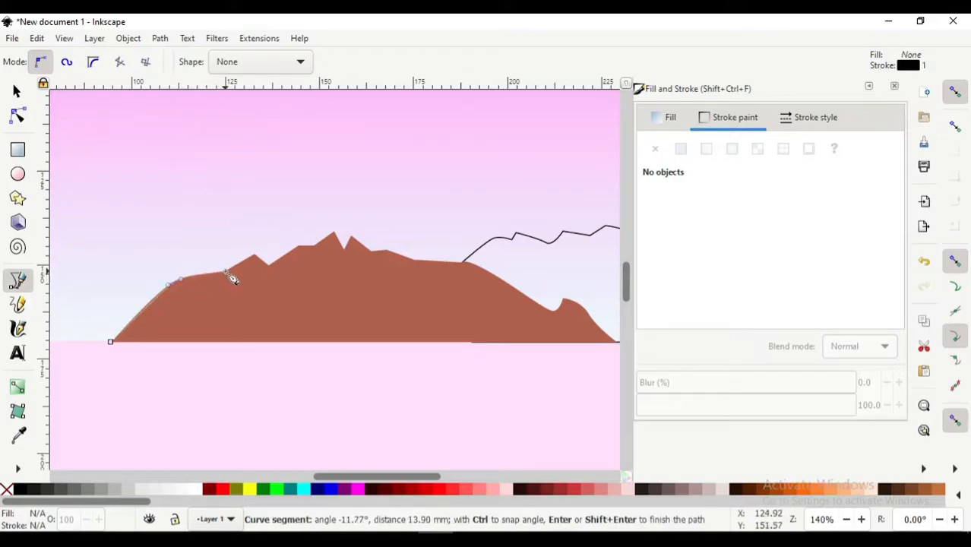
pyautogui.click(224, 275)
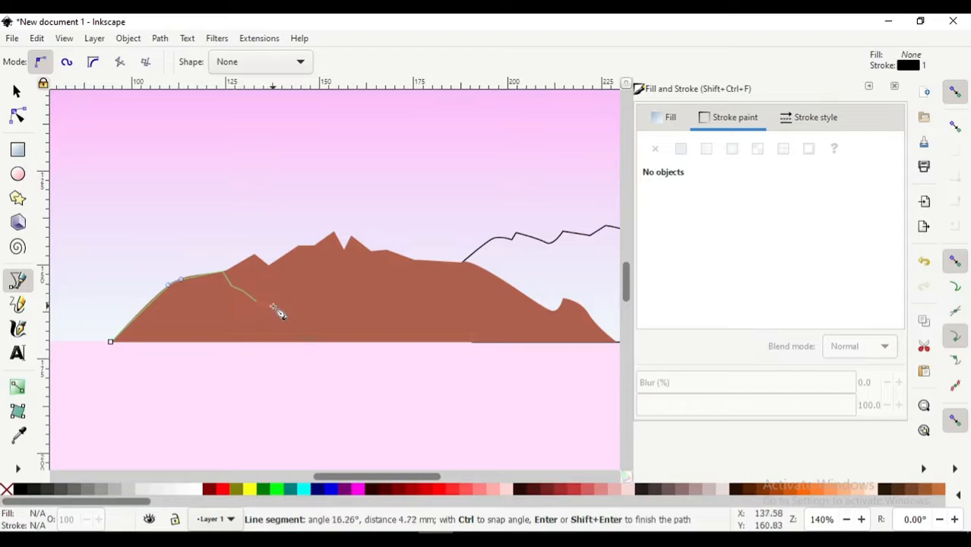
# Continue the shading path as a jagged line across the mountain's middle, ending just inside its right shoulder
pyautogui.click(273, 306)
pyautogui.click(281, 297)
pyautogui.moveTo(297, 312); pyautogui.dragTo(340, 309)
pyautogui.click(318, 302)
pyautogui.click(384, 301)
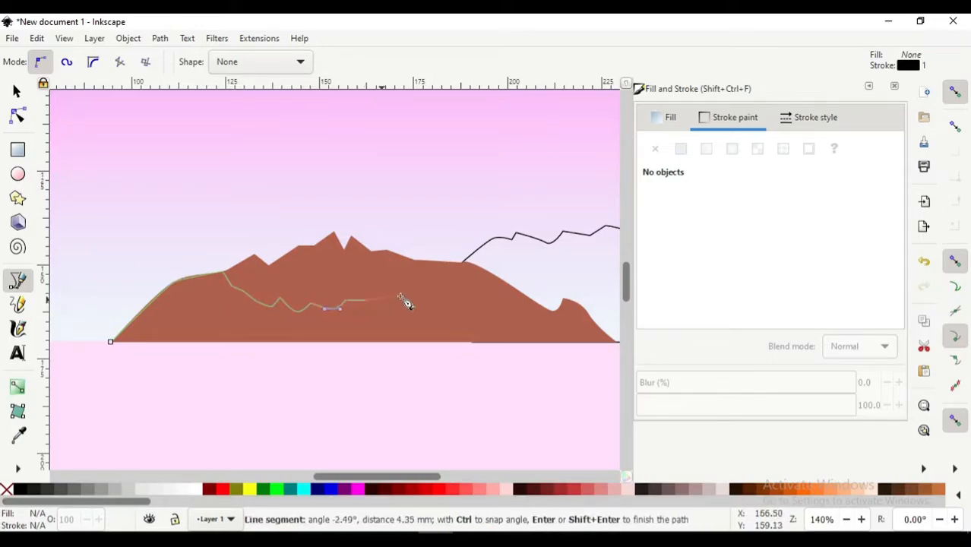
pyautogui.moveTo(401, 297); pyautogui.dragTo(421, 297)
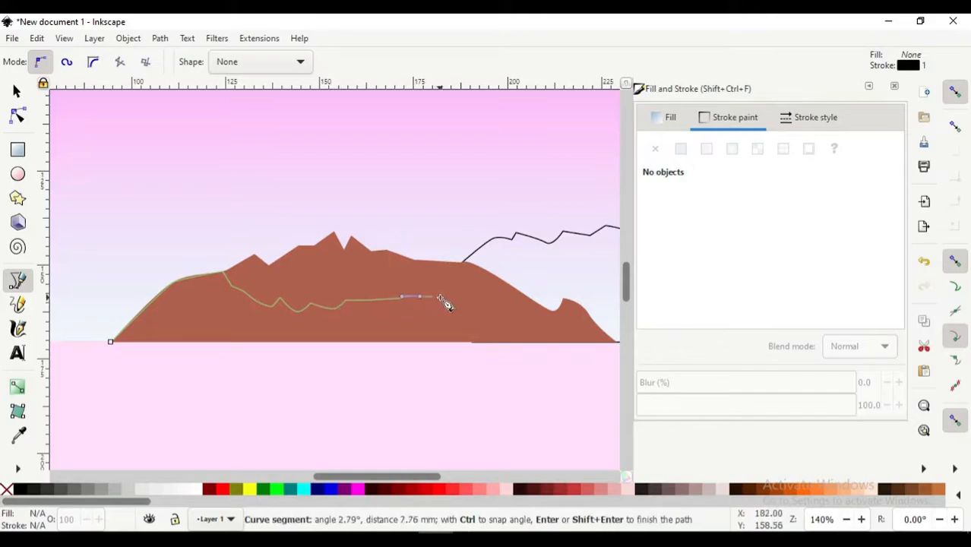
pyautogui.click(441, 297)
pyautogui.click(462, 290)
pyautogui.moveTo(479, 285)
pyautogui.mouseDown()
pyautogui.moveTo(488, 288)
pyautogui.moveTo(475, 271)
pyautogui.mouseUp()
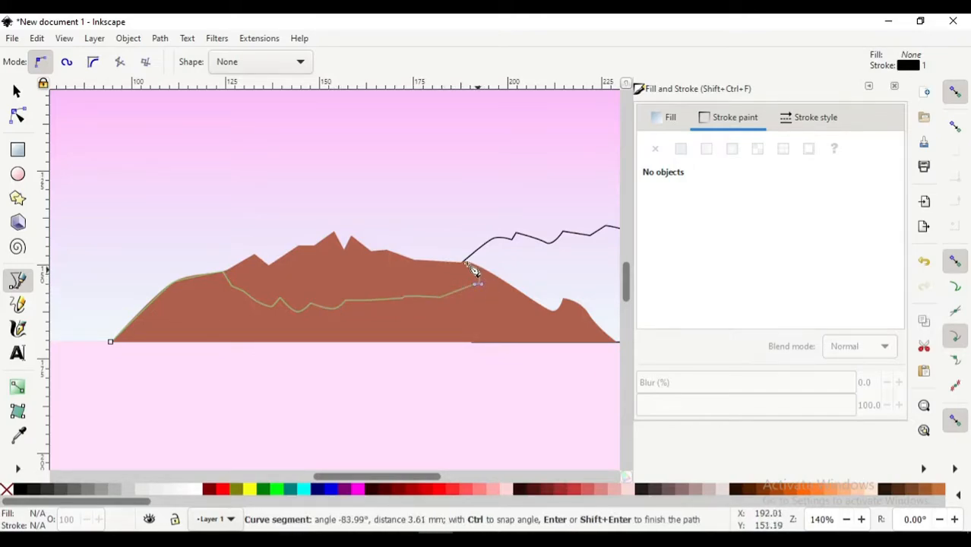
# Trace the right slope over the small hump to the base and close the shading outline, about 135 mm wide and 21 mm high
pyautogui.click(561, 313)
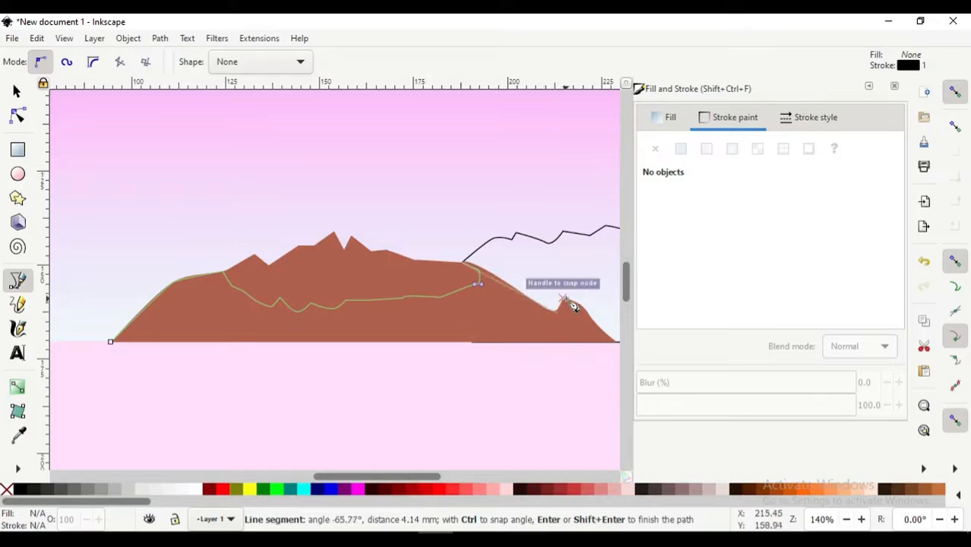
pyautogui.click(568, 299)
pyautogui.click(619, 341)
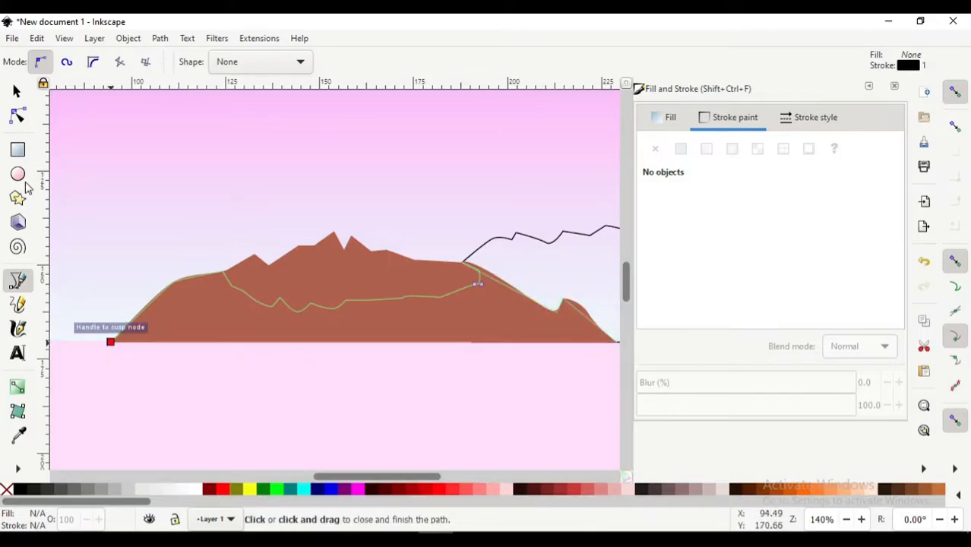
pyautogui.click(110, 341)
# Curve the shading outline's left slope segments so they follow the mountain's left edge
pyautogui.press('n')
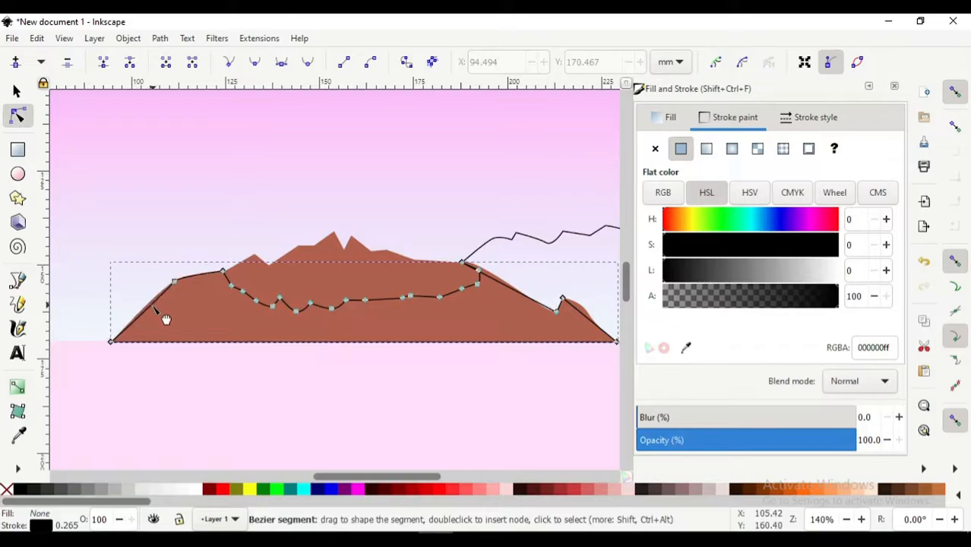
pyautogui.scroll(2, 168, 304)
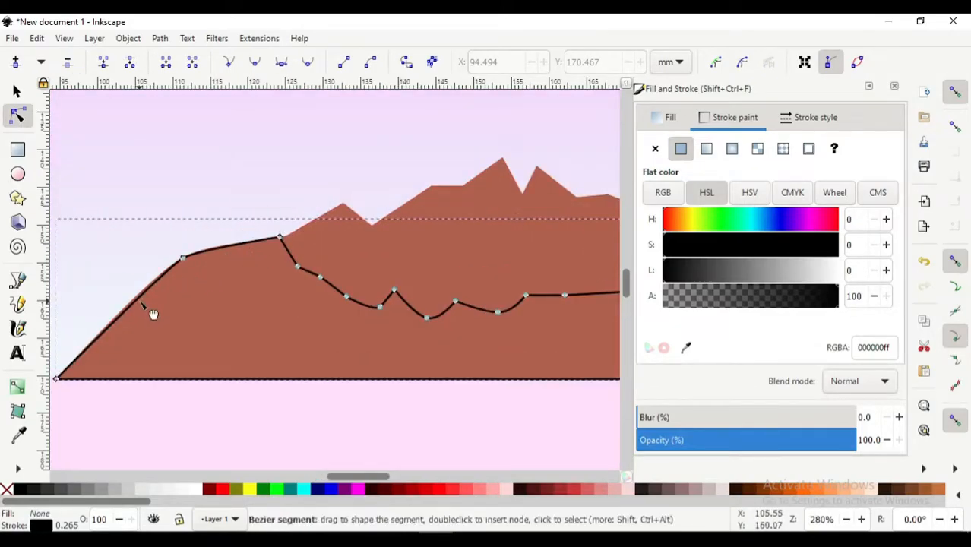
pyautogui.click(183, 259)
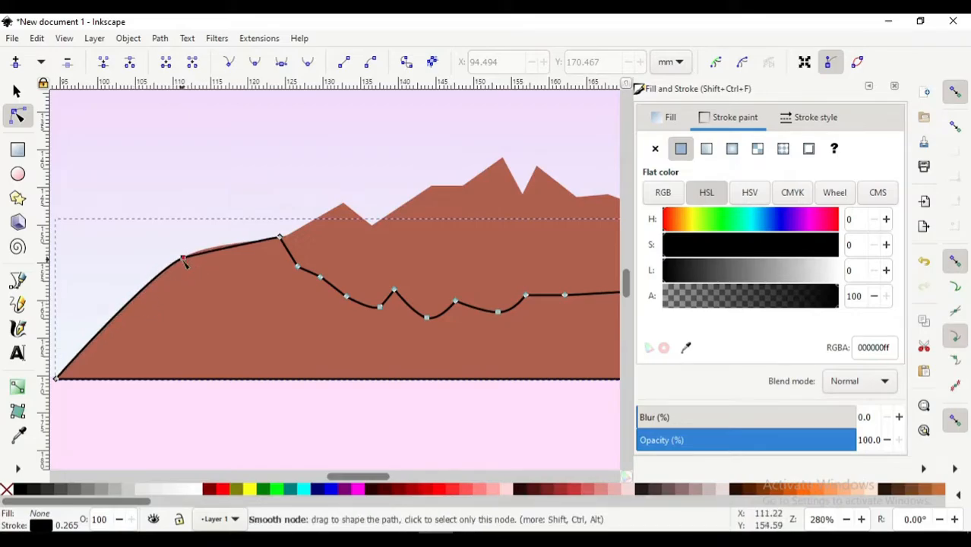
pyautogui.moveTo(155, 268); pyautogui.dragTo(152, 282)
pyautogui.press('Escape')
pyautogui.click(183, 258)
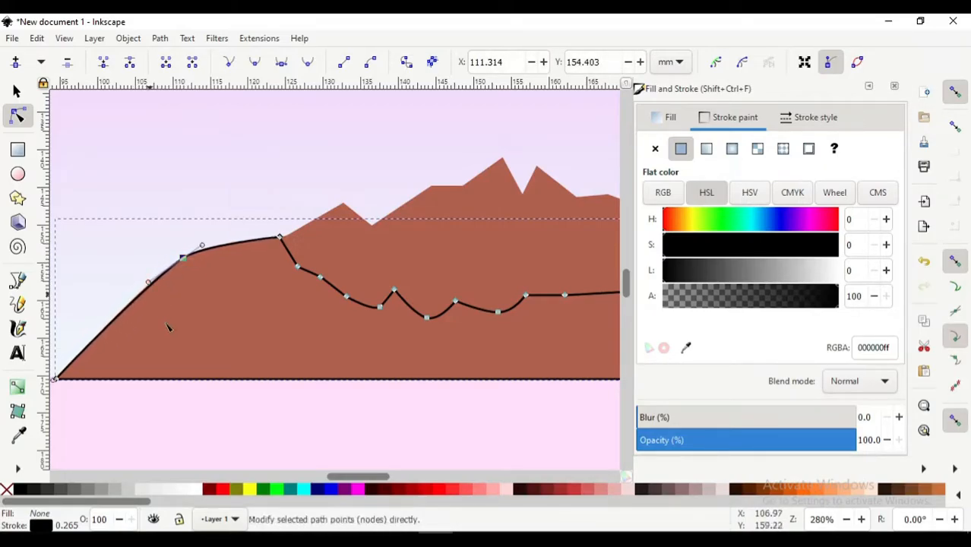
# Bend the shading outline's right slope and adjust the notch node and its handle to match the mountain's edge
pyautogui.scroll(-2, 168, 327)
pyautogui.scroll(2, 169, 327)
pyautogui.keyDown('ctrl'); pyautogui.scroll(-2, 167, 327); pyautogui.keyUp('ctrl')
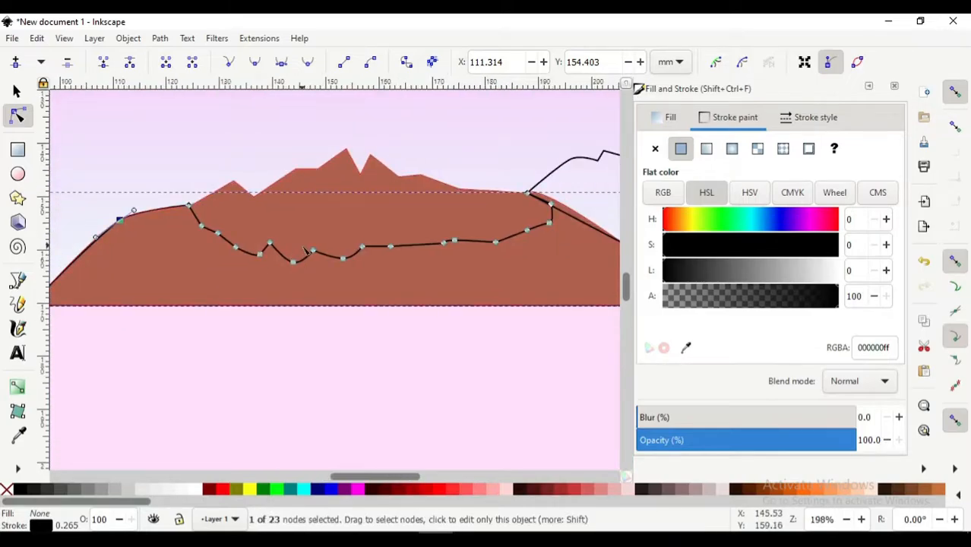
pyautogui.keyDown('ctrl'); pyautogui.scroll(-1, 307, 251); pyautogui.keyUp('ctrl')
pyautogui.keyDown('ctrl'); pyautogui.scroll(-1, 307, 251); pyautogui.keyUp('ctrl')
pyautogui.keyDown('ctrl'); pyautogui.scroll(3, 430, 220); pyautogui.keyUp('ctrl')
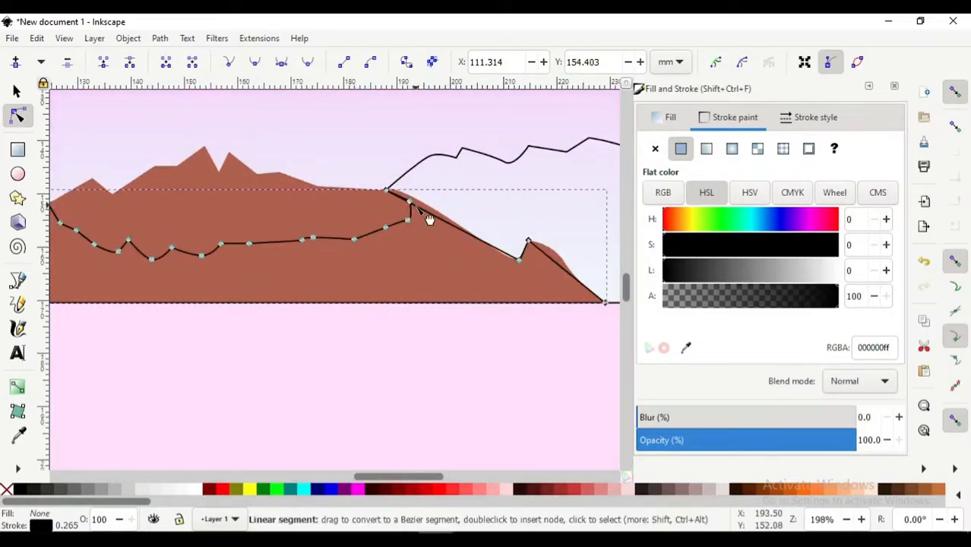
pyautogui.moveTo(429, 217); pyautogui.dragTo(417, 204)
pyautogui.keyDown('ctrl'); pyautogui.scroll(2, 413, 200); pyautogui.keyUp('ctrl')
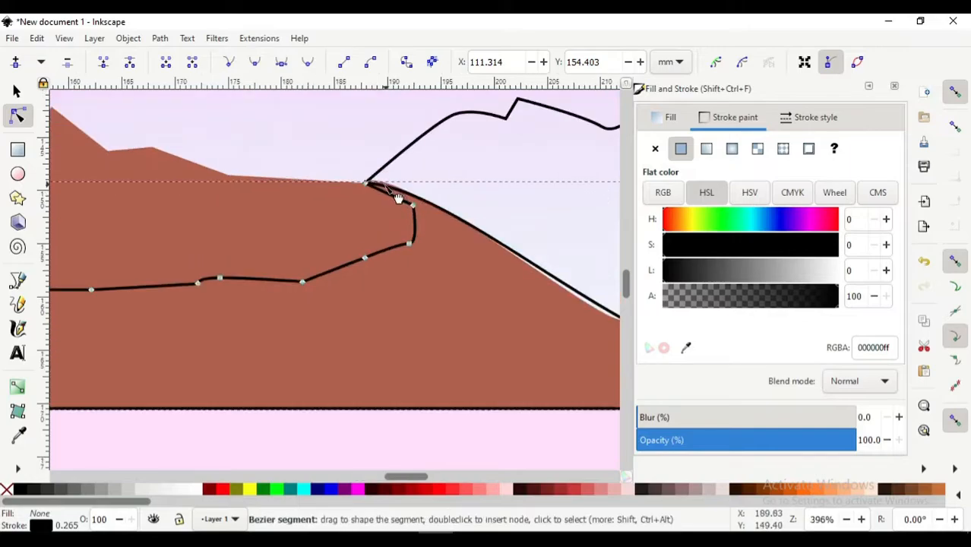
pyautogui.hscroll(4, 433, 285)
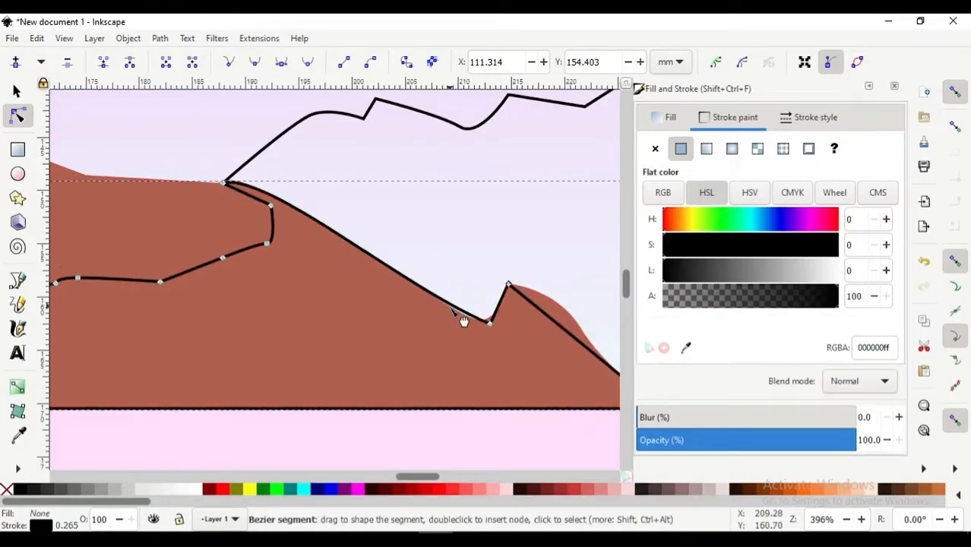
pyautogui.moveTo(490, 325); pyautogui.dragTo(487, 320)
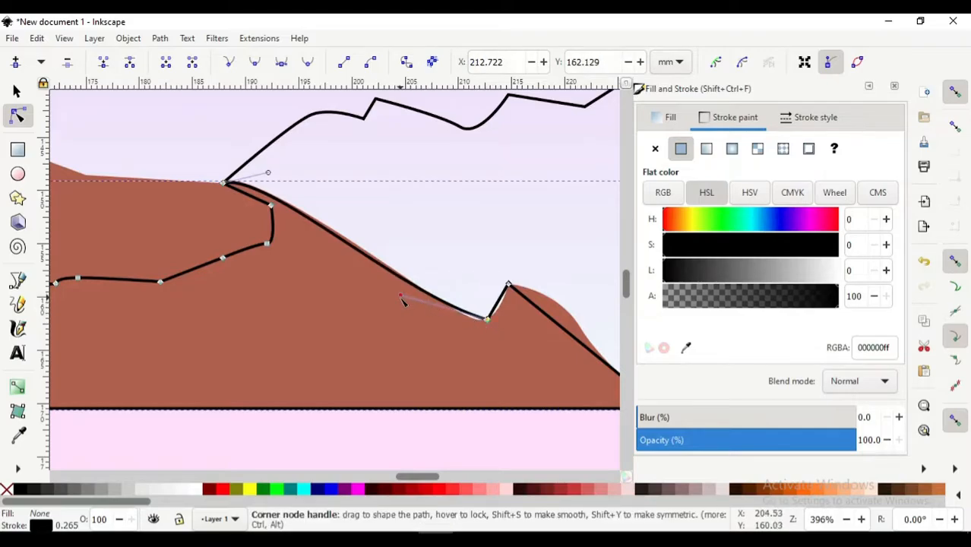
pyautogui.moveTo(401, 296); pyautogui.dragTo(477, 340)
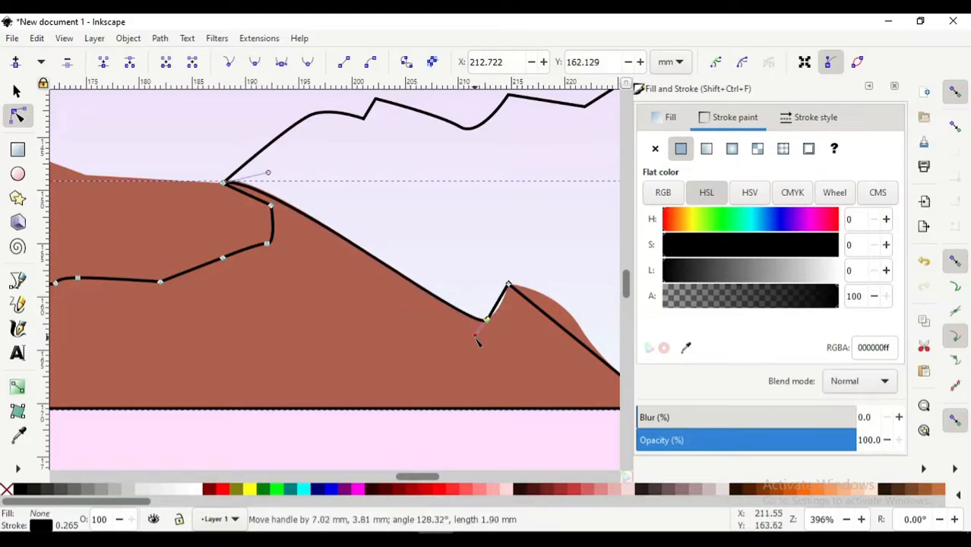
# Curve the shading outline's last segment over the small hump and down to the base, adjusting both handles to the mountain's edge
pyautogui.hscroll(3, 514, 318)
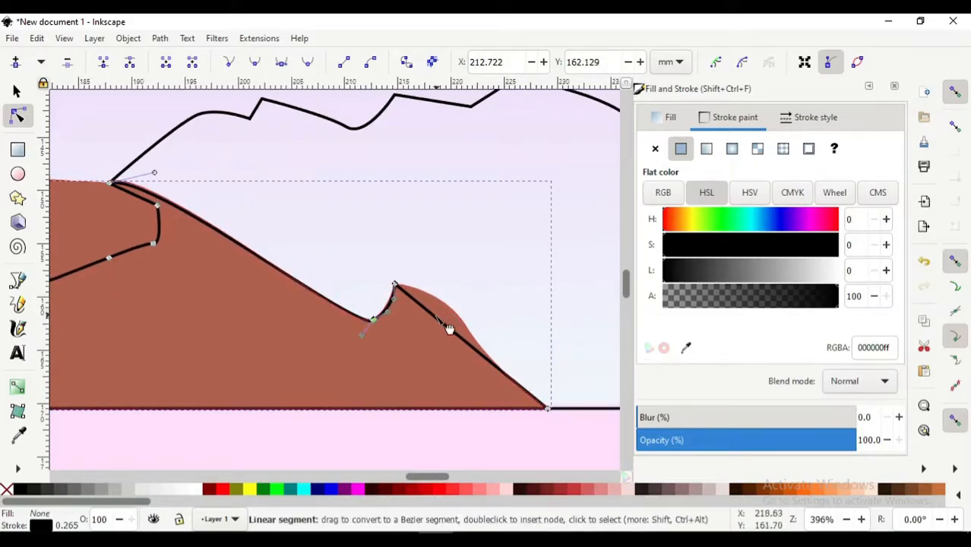
pyautogui.moveTo(448, 329); pyautogui.dragTo(458, 320)
pyautogui.click(547, 408)
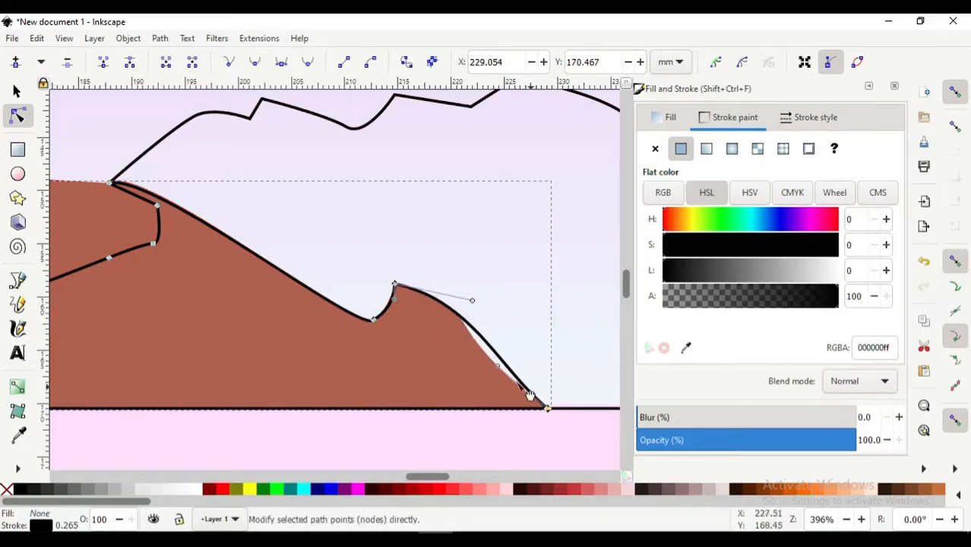
pyautogui.moveTo(498, 372); pyautogui.dragTo(488, 381)
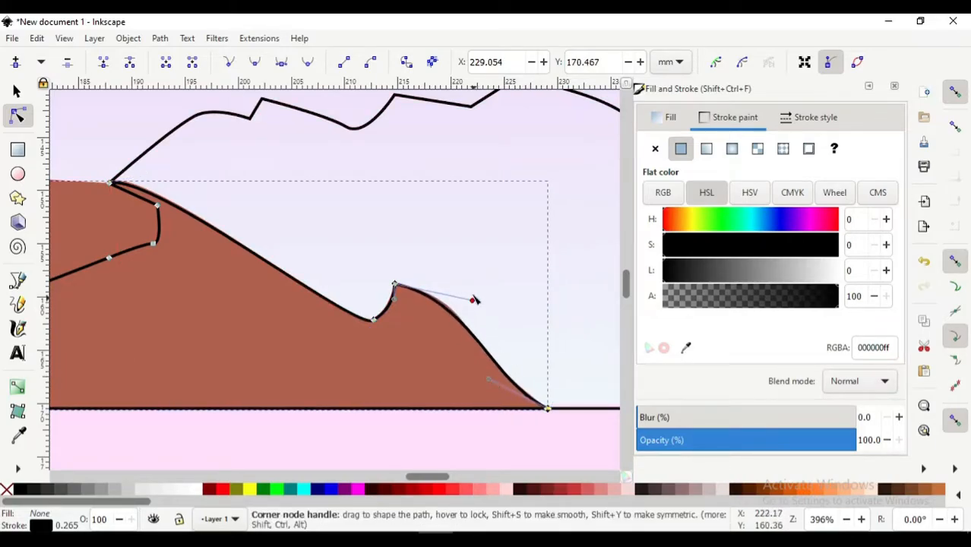
pyautogui.moveTo(472, 300); pyautogui.dragTo(457, 281)
# Fill the shading shape with the brown sampled from the leftmost mountain
pyautogui.scroll(-1, 320, 354)
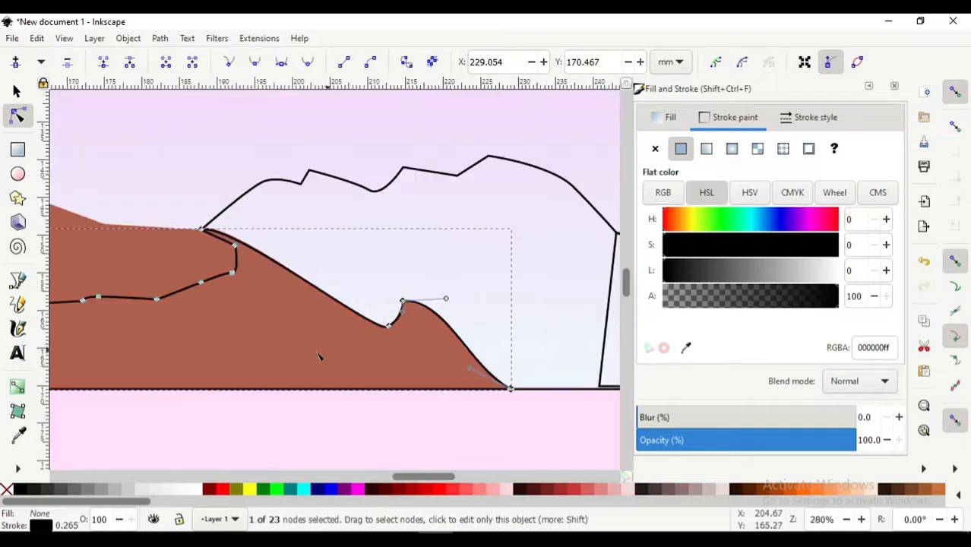
pyautogui.hscroll(-4, 314, 353)
pyautogui.scroll(-1, 311, 355)
pyautogui.scroll(-1, 312, 355)
pyautogui.press('s')
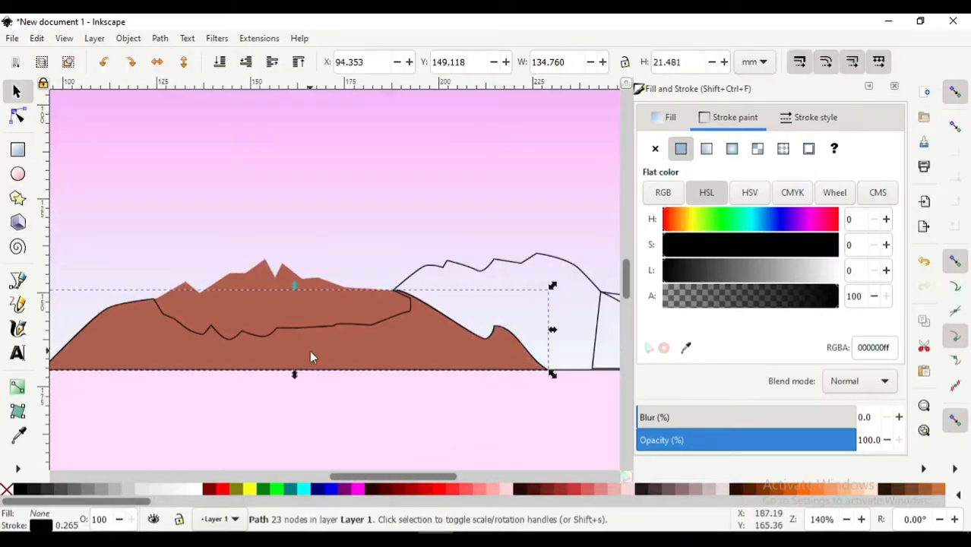
pyautogui.press('d')
pyautogui.click(329, 316)
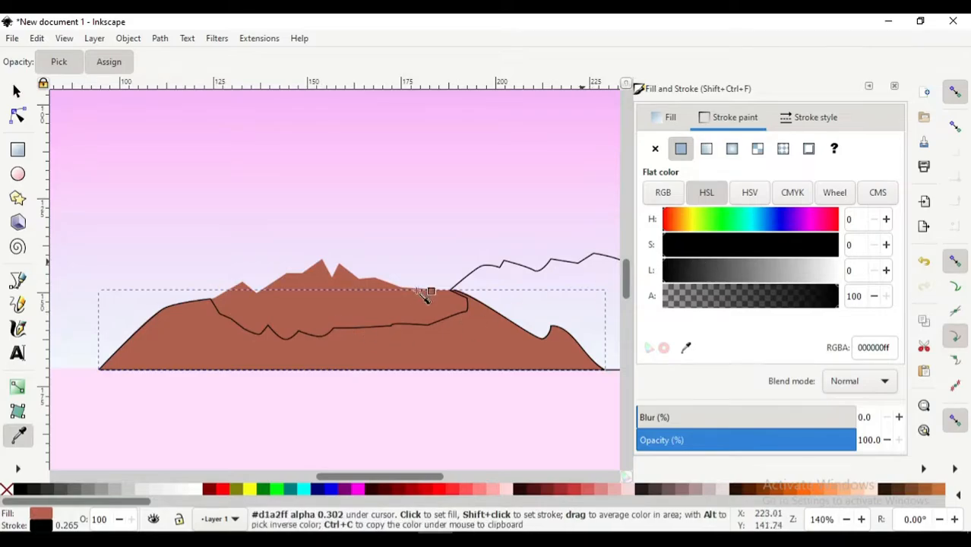
# Darken the shading shape's fill to 913f2dff (saturation 53, lightness 37) and remove its stroke
pyautogui.click(673, 120)
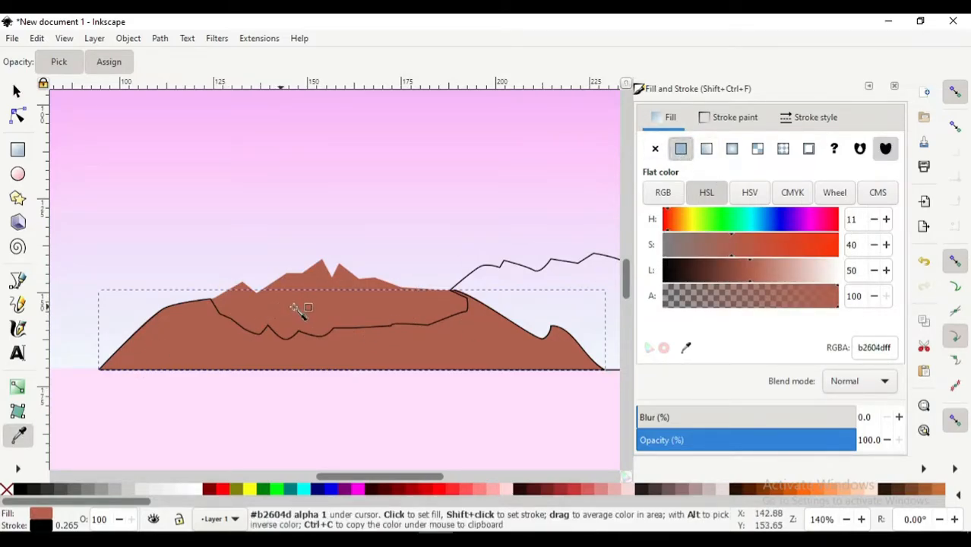
pyautogui.moveTo(749, 272); pyautogui.dragTo(727, 273)
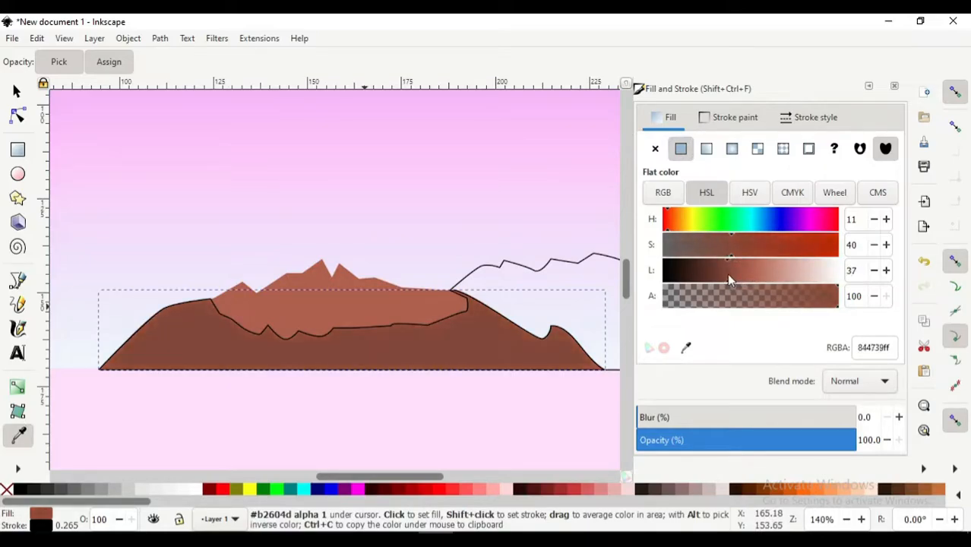
pyautogui.click(756, 259)
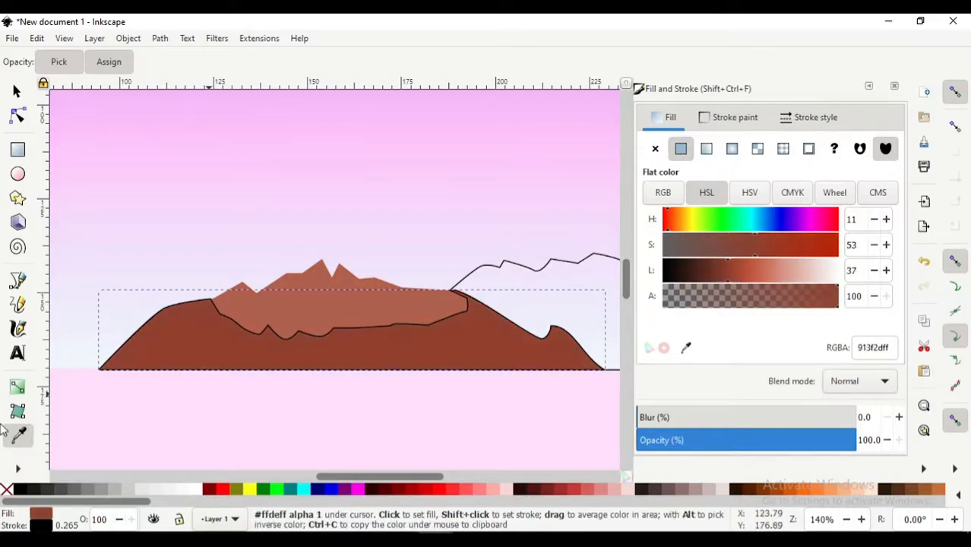
pyautogui.keyDown('shift'); pyautogui.click(6, 489); pyautogui.keyUp('shift')
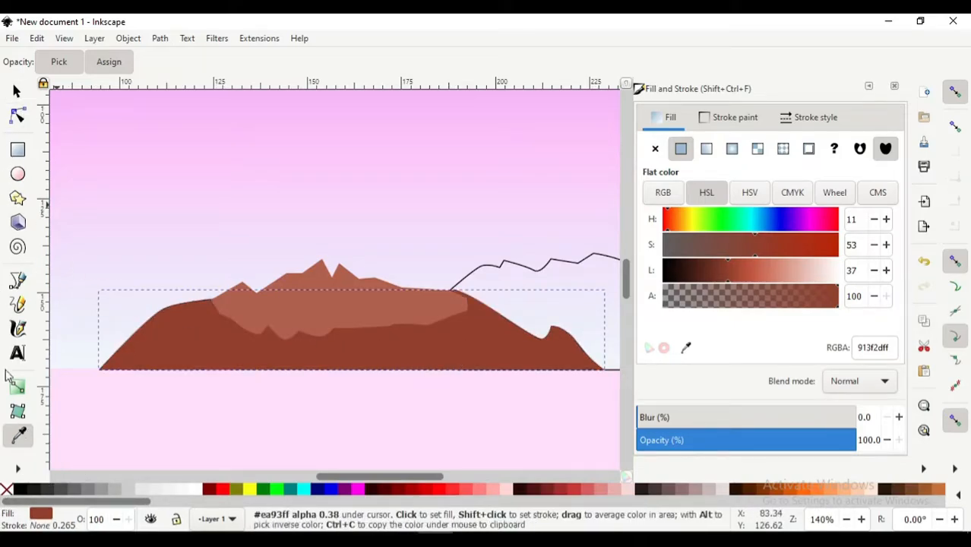
# Draw a closed jagged shadow outline with the Pen tool along the base of the leftmost mountain, below its light upper patch
pyautogui.press('b')
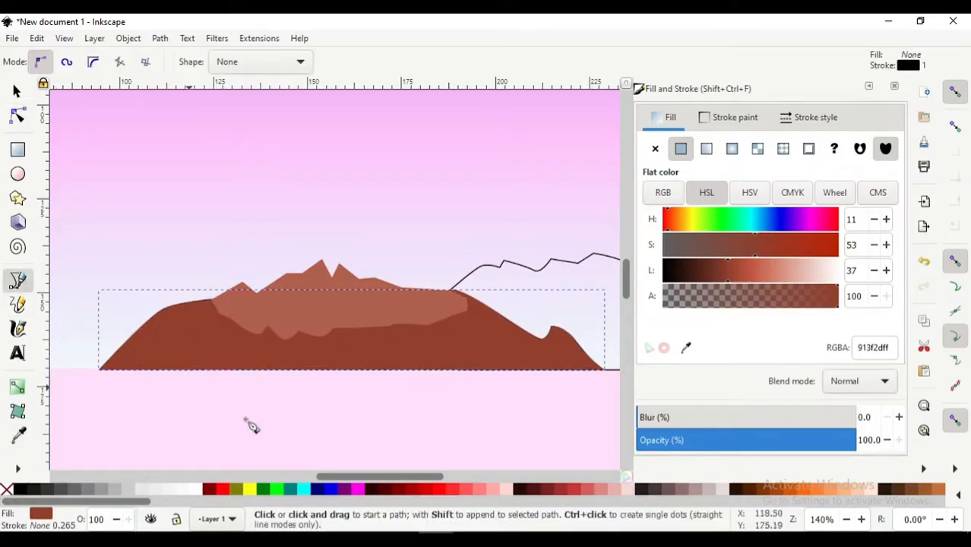
pyautogui.scroll(1, 329, 378)
pyautogui.click(322, 371)
pyautogui.click(307, 348)
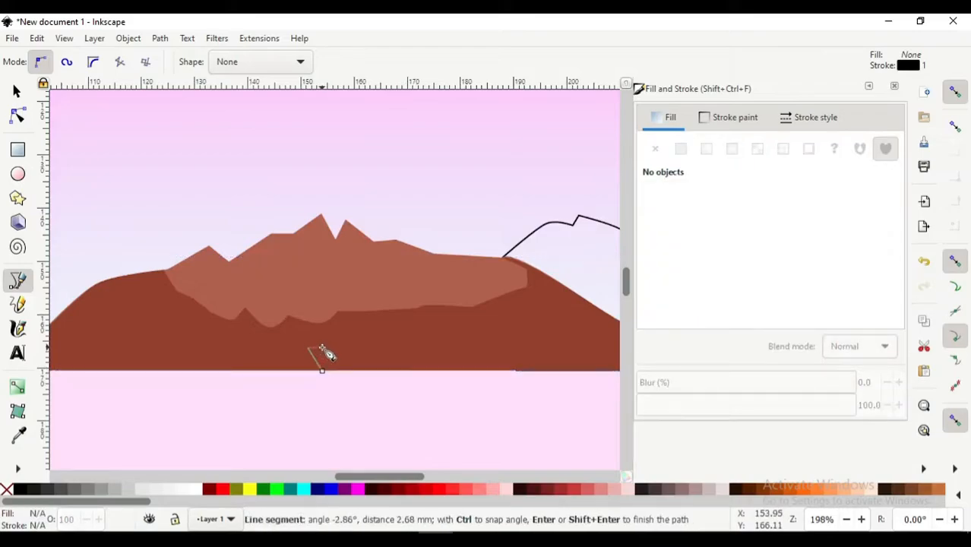
pyautogui.click(357, 355)
pyautogui.click(366, 338)
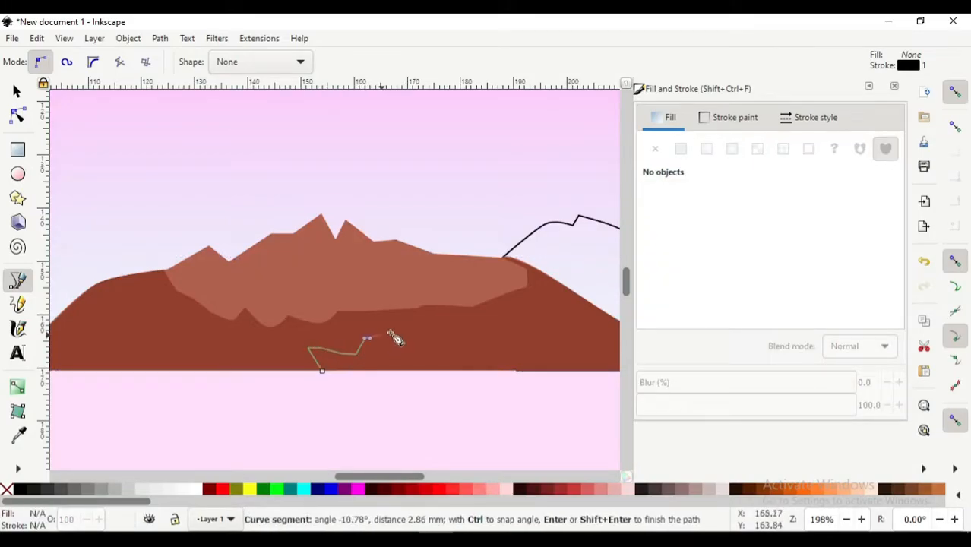
pyautogui.click(411, 339)
pyautogui.click(418, 328)
pyautogui.click(448, 333)
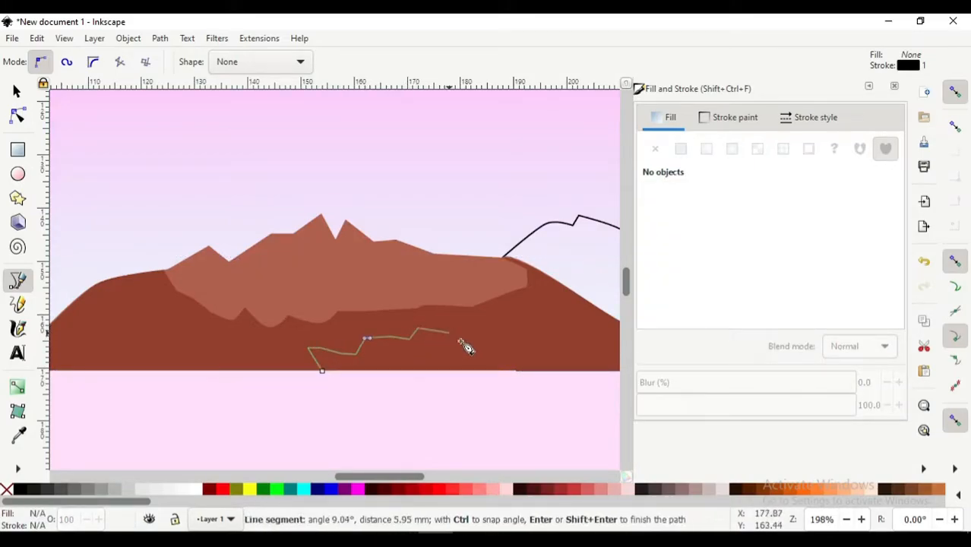
pyautogui.click(471, 348)
pyautogui.click(477, 343)
pyautogui.click(502, 354)
pyautogui.click(529, 360)
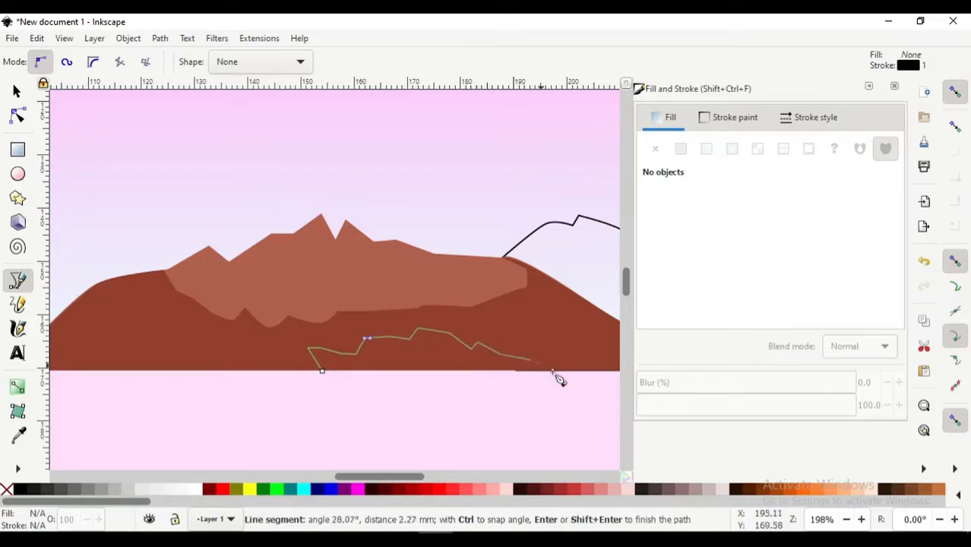
pyautogui.click(552, 371)
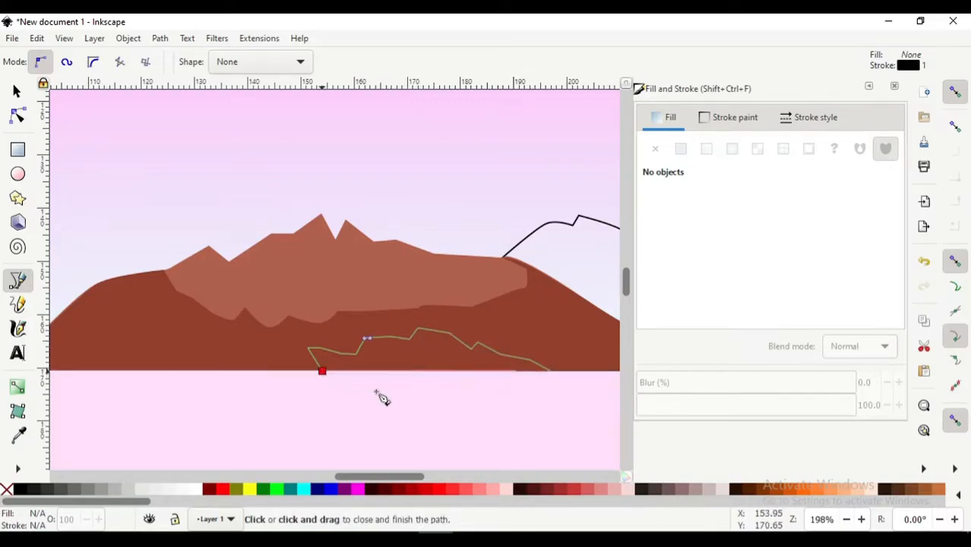
# Fill the jagged base shape with dark brown 743122ff (saturation 55, lightness 29), starting from the mountain's sampled brown, and remove its stroke
pyautogui.press('s')
pyautogui.click(18, 436)
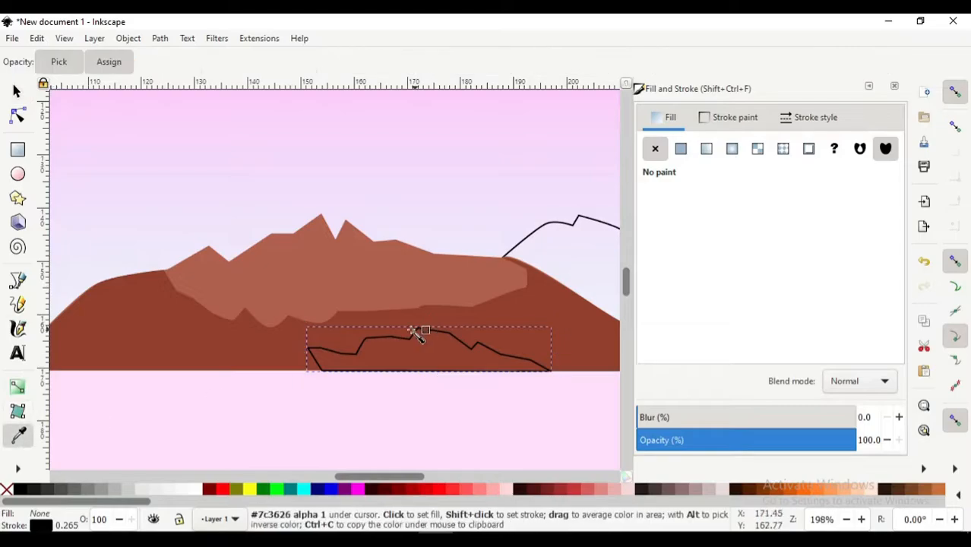
pyautogui.click(415, 332)
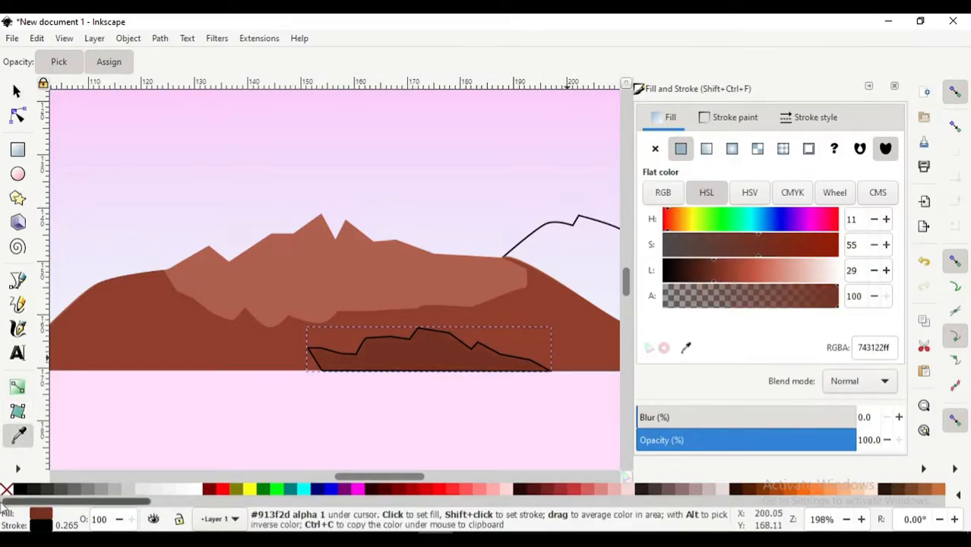
pyautogui.keyDown('shift'); pyautogui.click(7, 489); pyautogui.keyUp('shift')
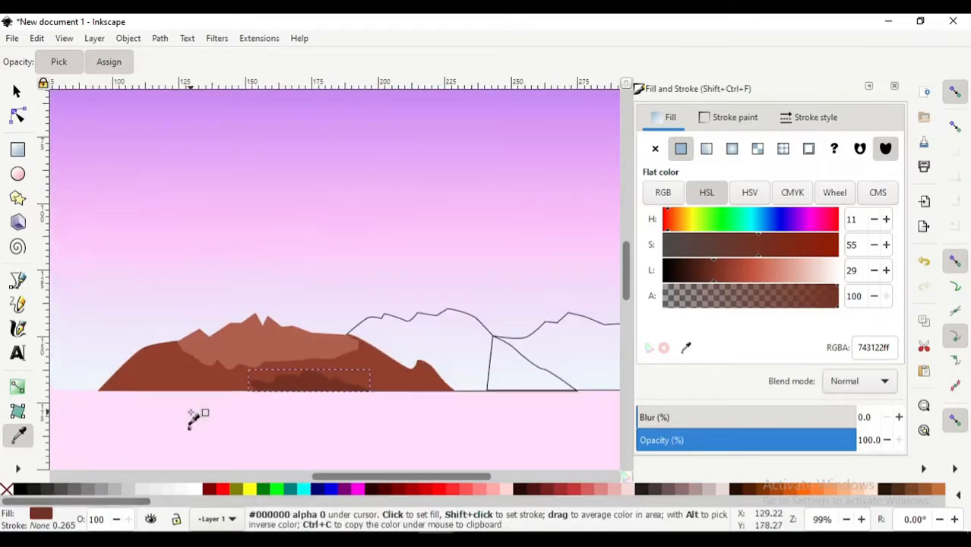
# Draw a small closed angular shadow outline just below the notch on the leftmost mountain's right slope
pyautogui.keyDown('ctrl'); pyautogui.scroll(-3, 197, 417); pyautogui.keyUp('ctrl')
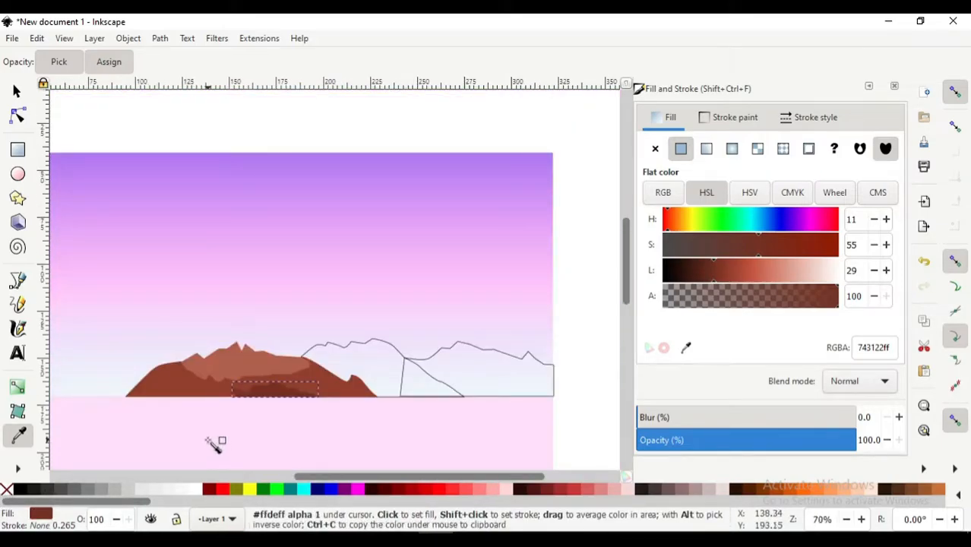
pyautogui.keyDown('ctrl'); pyautogui.scroll(1, 304, 397); pyautogui.keyUp('ctrl')
pyautogui.keyDown('ctrl'); pyautogui.scroll(1, 199, 354); pyautogui.keyUp('ctrl')
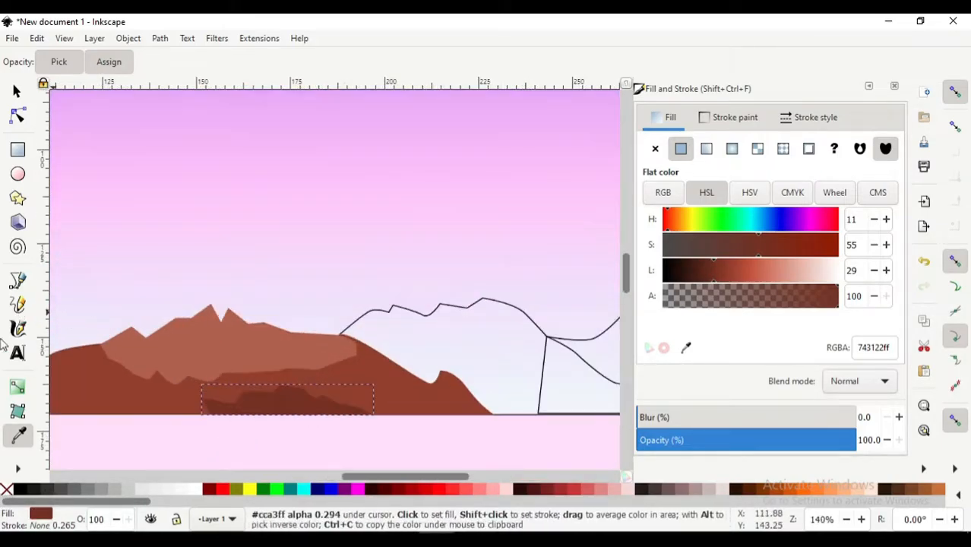
pyautogui.press('b')
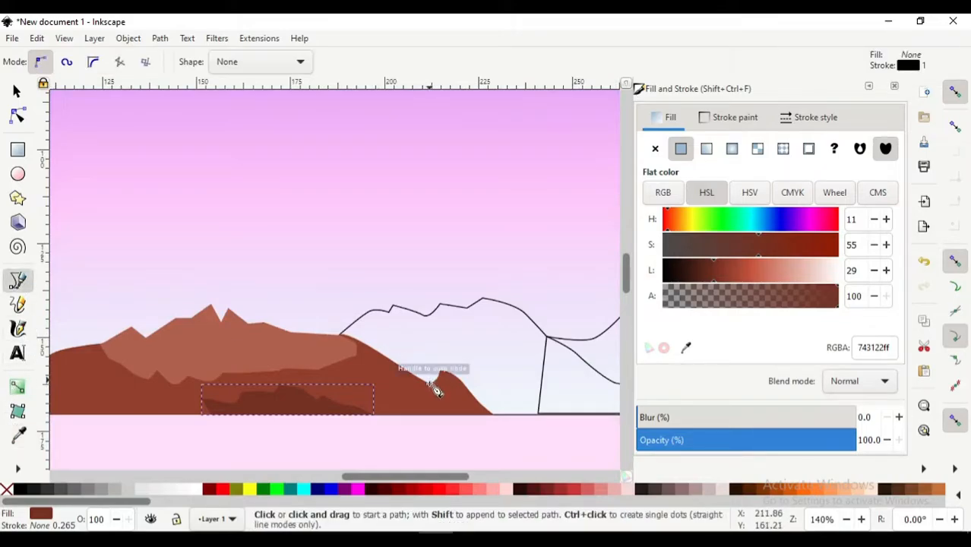
pyautogui.click(432, 382)
pyautogui.click(461, 411)
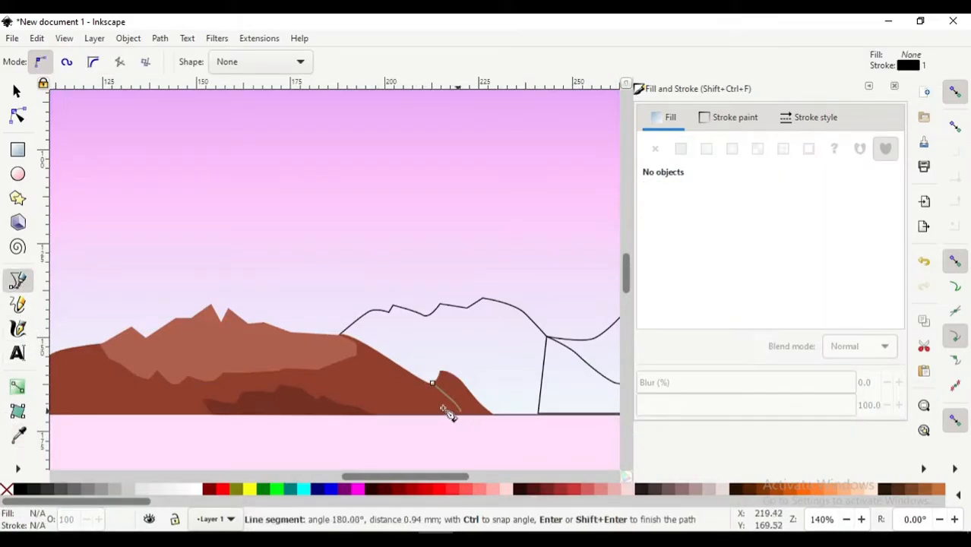
pyautogui.click(395, 386)
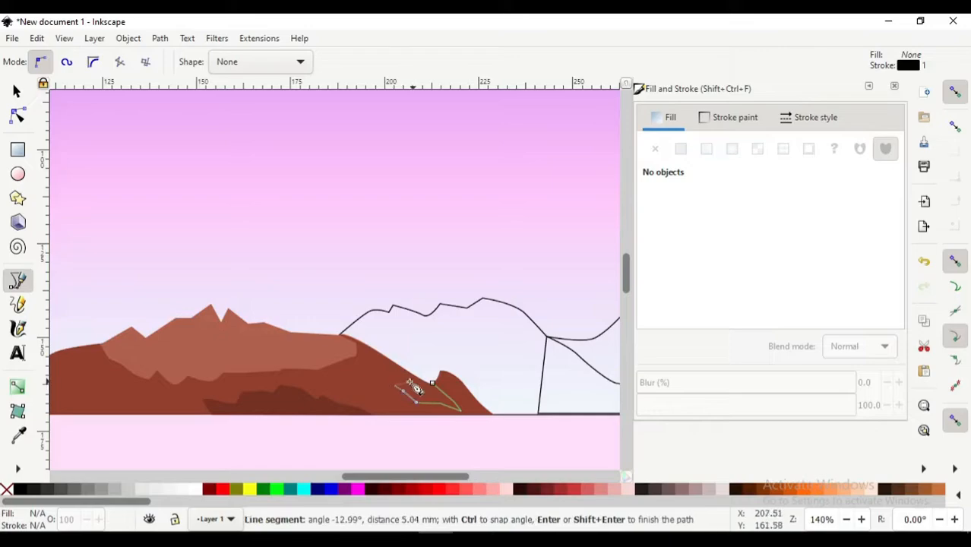
pyautogui.click(435, 387)
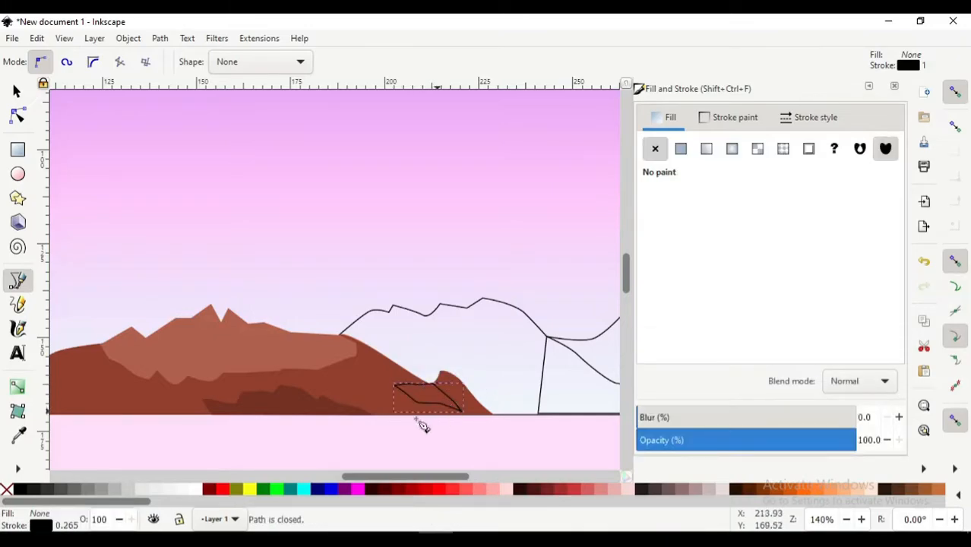
# Fill the small notch shadow with the dark brown 743122ff sampled from the base shadow and remove its stroke
pyautogui.press('d')
pyautogui.click(272, 415)
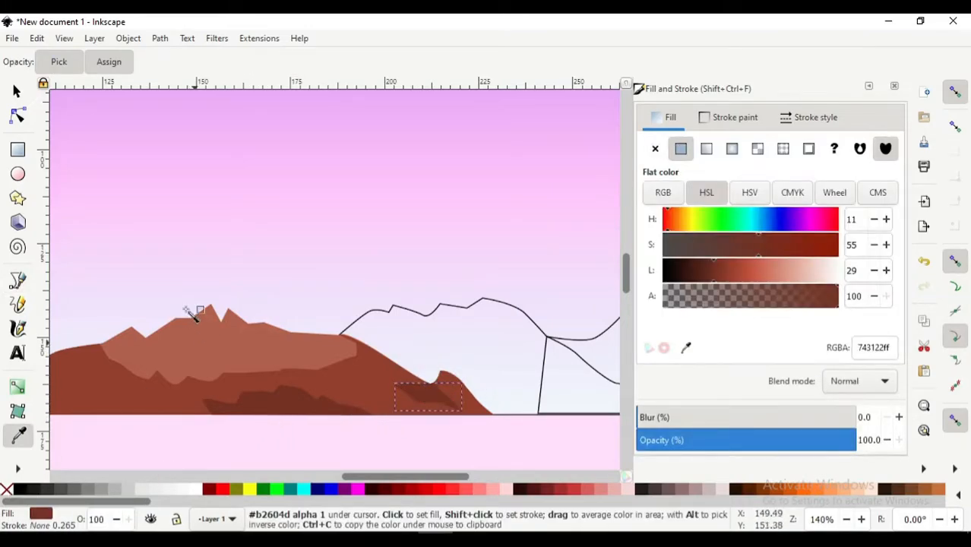
pyautogui.press('s')
pyautogui.click(419, 445)
# Give the middle mountain outline a flat fill of b2604dff sampled from the leftmost mountain's light upper patch
pyautogui.press('-')
pyautogui.press('-')
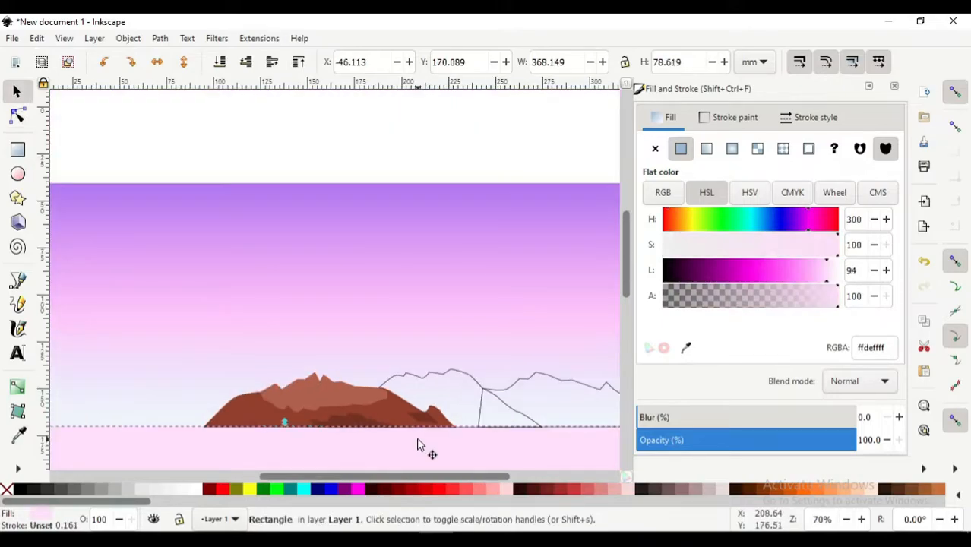
pyautogui.scroll(2, 380, 330)
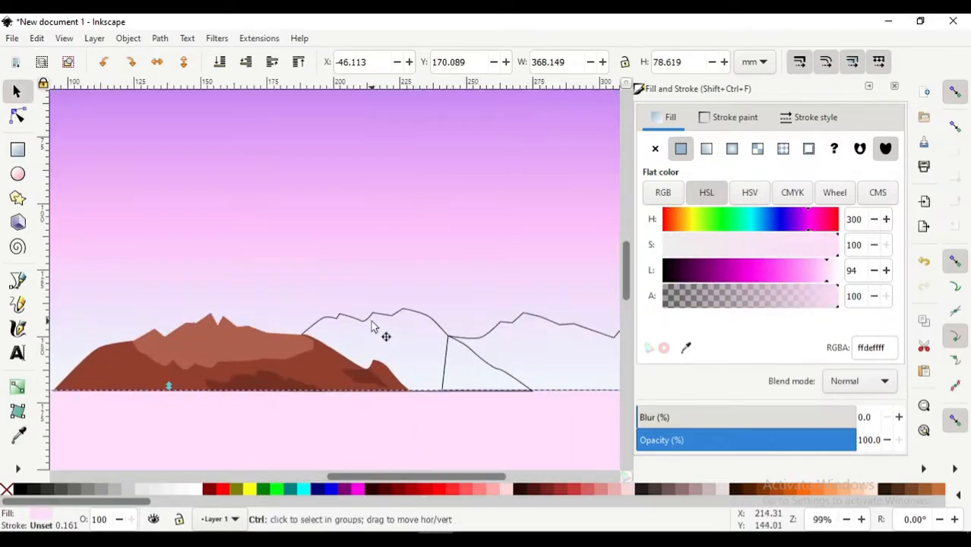
pyautogui.scroll(1, 372, 323)
pyautogui.click(373, 323)
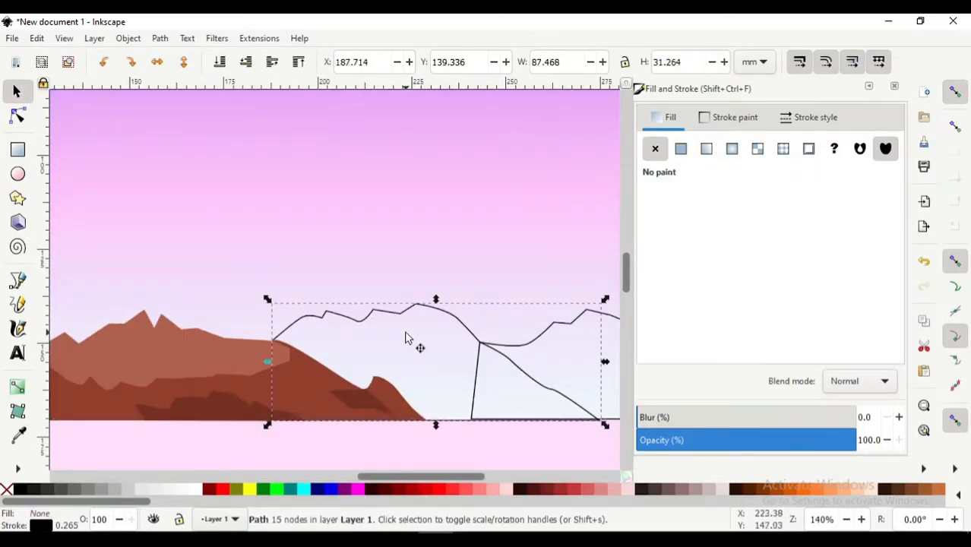
pyautogui.click(681, 148)
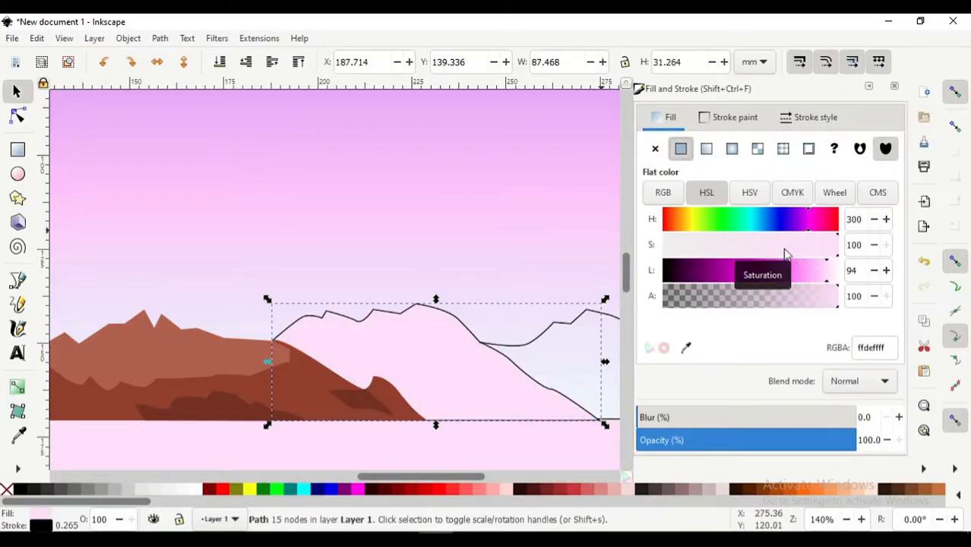
pyautogui.click(17, 435)
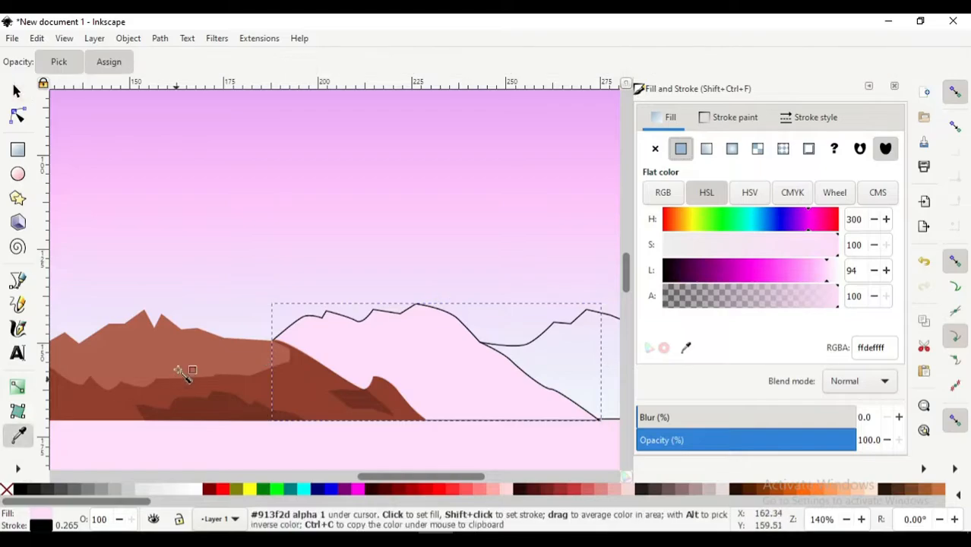
pyautogui.click(264, 352)
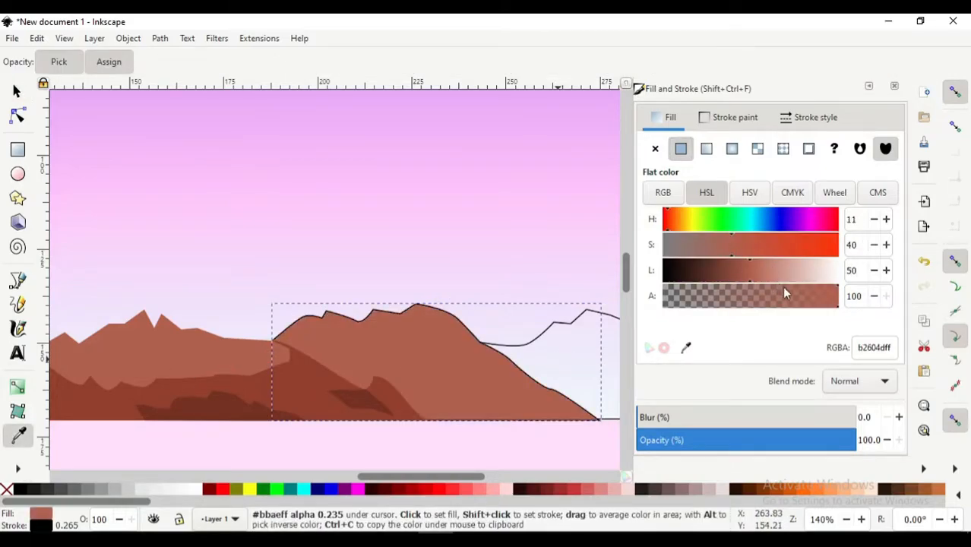
# Raise the middle mountain's fill lightness to about 60 and remove its stroke
pyautogui.moveTo(760, 269); pyautogui.dragTo(771, 270)
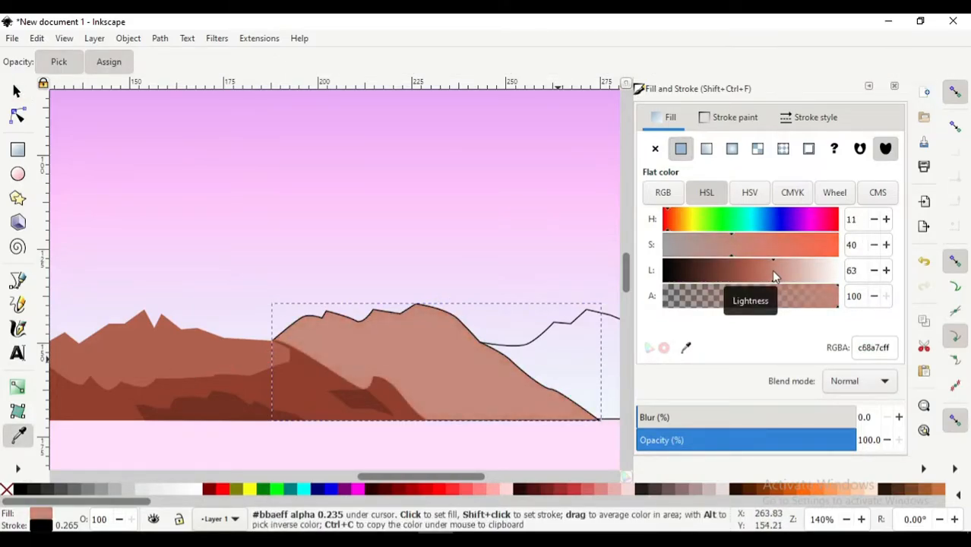
pyautogui.click(728, 117)
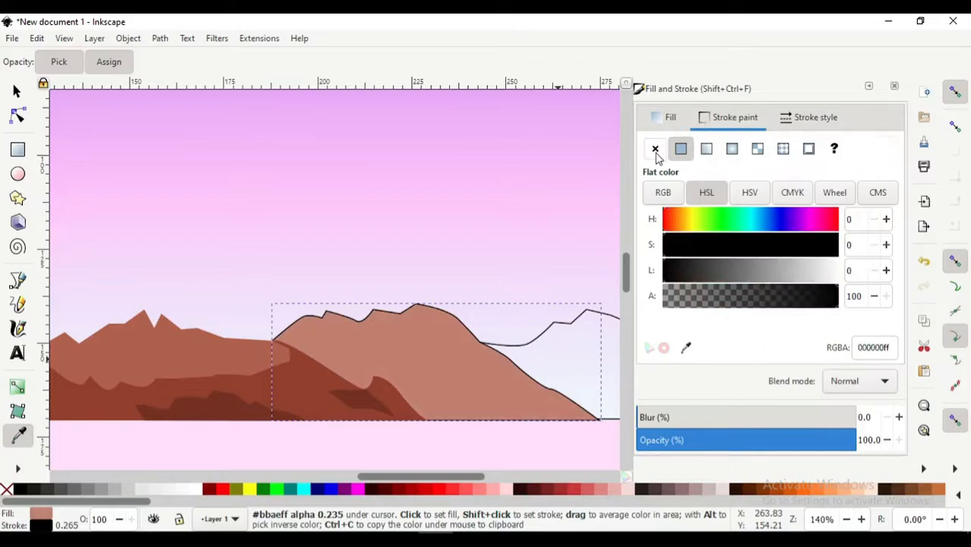
pyautogui.click(655, 149)
pyautogui.click(666, 118)
# Fill the rightmost mountain with the light brown sampled from the middle mountain and remove its stroke
pyautogui.moveTo(422, 477); pyautogui.dragTo(473, 477)
pyautogui.click(17, 90)
pyautogui.click(423, 331)
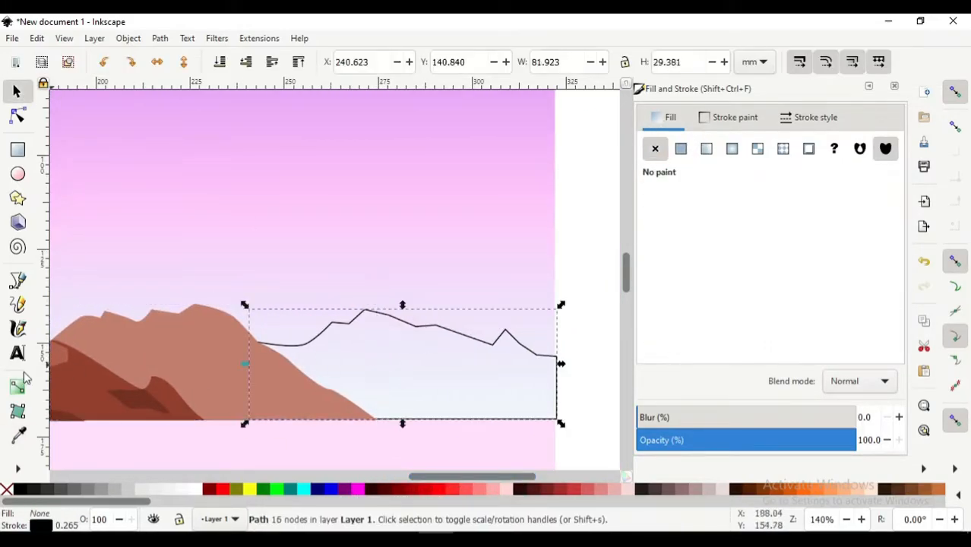
pyautogui.click(19, 436)
pyautogui.click(211, 353)
pyautogui.click(721, 118)
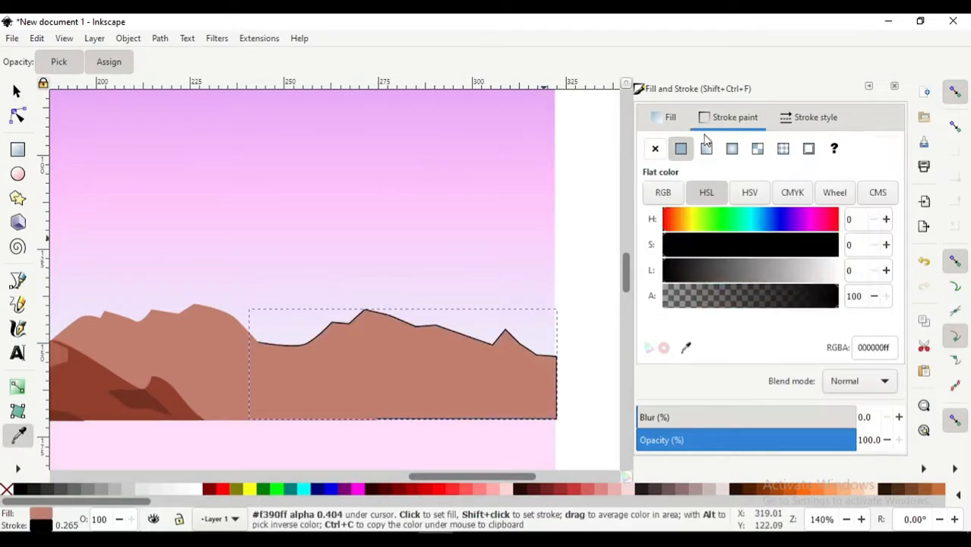
pyautogui.click(658, 151)
# Draw a closed angular shadow outline about 16 mm wide and 11 mm tall below the middle mountain's peak
pyautogui.moveTo(517, 476); pyautogui.dragTo(492, 476)
pyautogui.click(18, 280)
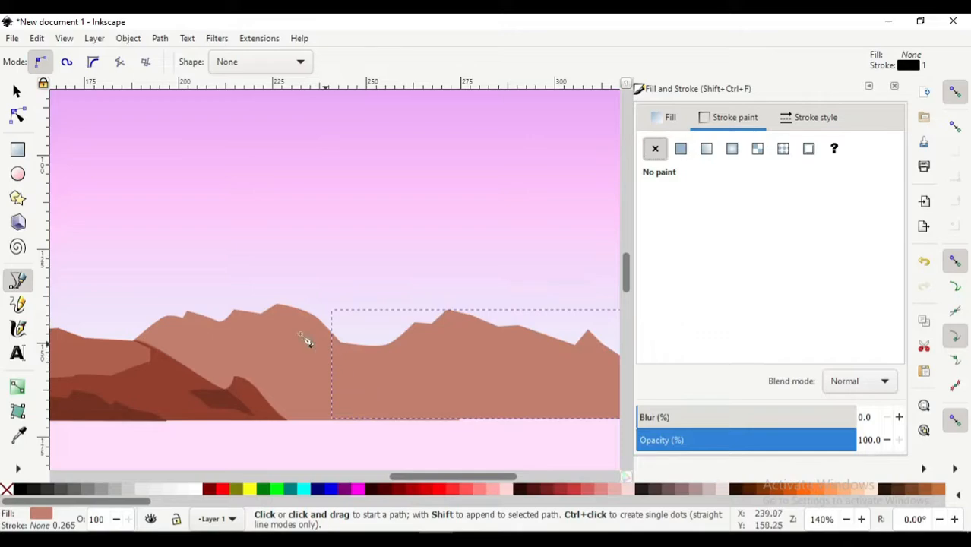
pyautogui.click(233, 310)
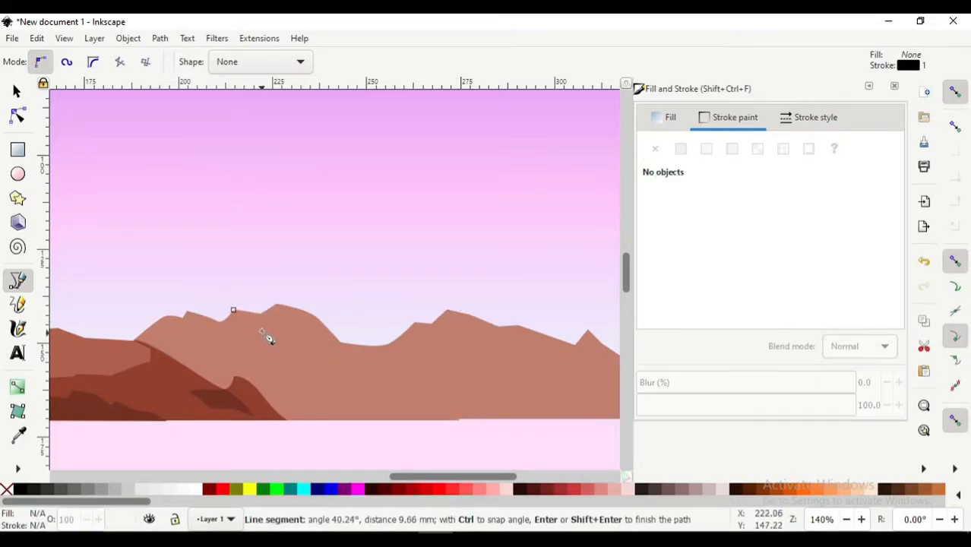
pyautogui.click(295, 344)
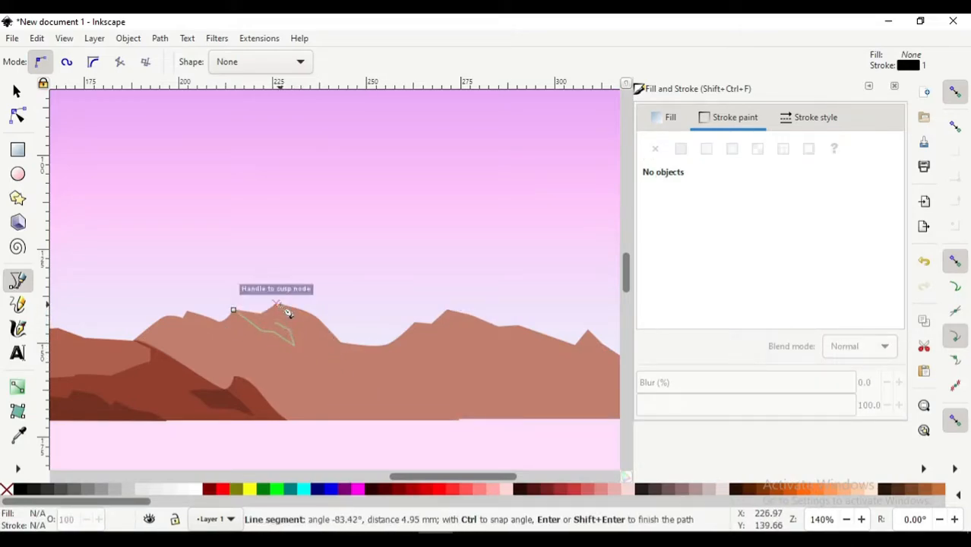
pyautogui.click(280, 306)
pyautogui.click(161, 310)
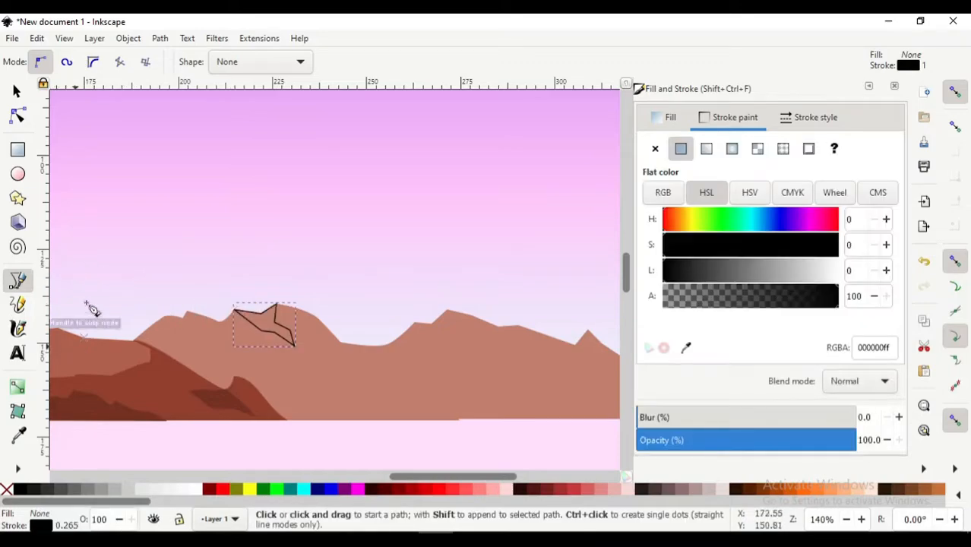
# Fill the peak shadow with the brown averaged from the leftmost mountain's notch shading and remove its stroke
pyautogui.click(23, 434)
pyautogui.moveTo(201, 397); pyautogui.dragTo(207, 408)
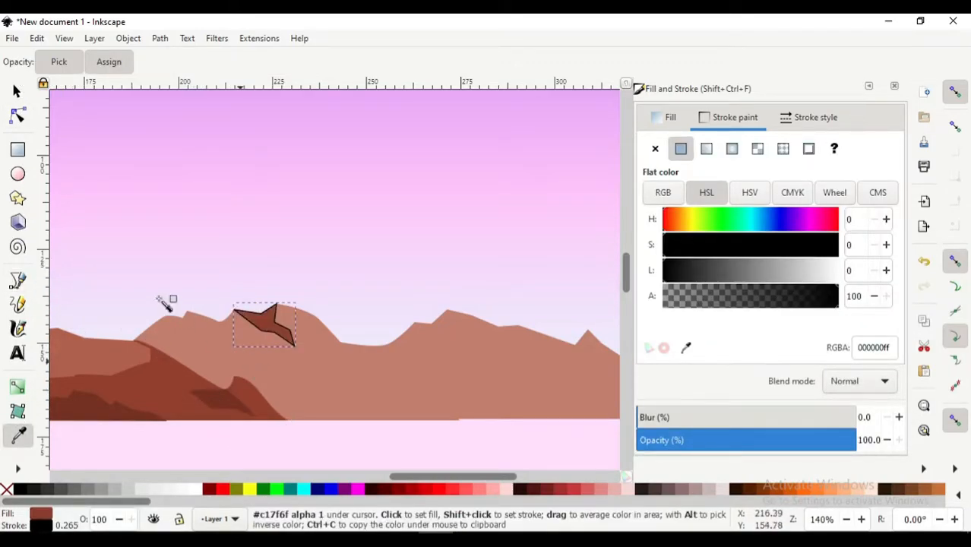
pyautogui.click(17, 91)
pyautogui.click(655, 148)
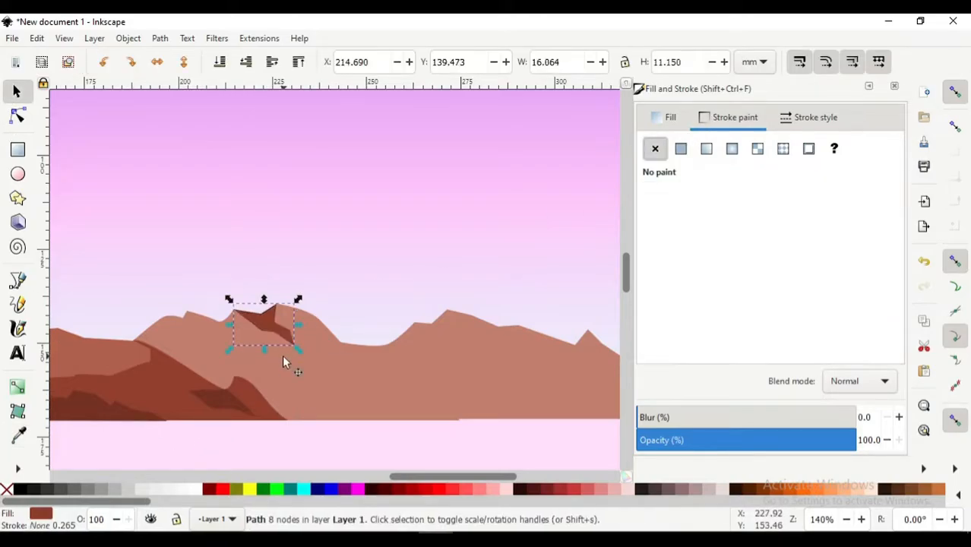
# Draw a closed peaked shadow outline about 24 mm wide and 12 mm tall at the middle mountain's base, beside the leftmost mountain
pyautogui.click(13, 285)
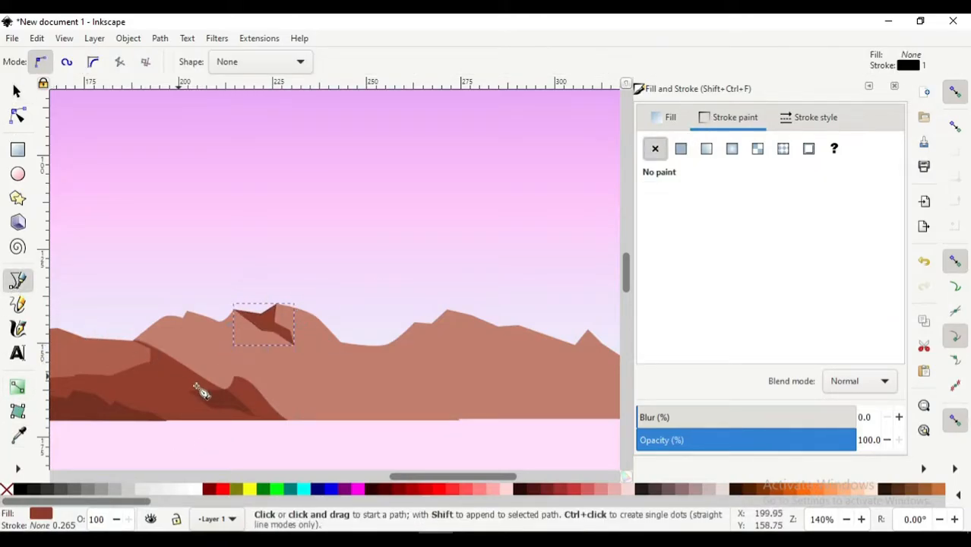
pyautogui.click(260, 390)
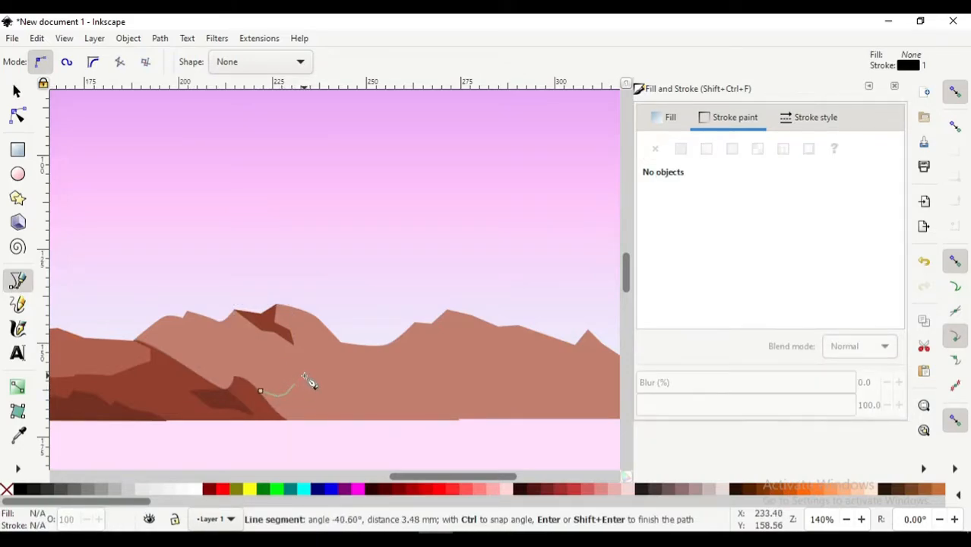
pyautogui.click(350, 416)
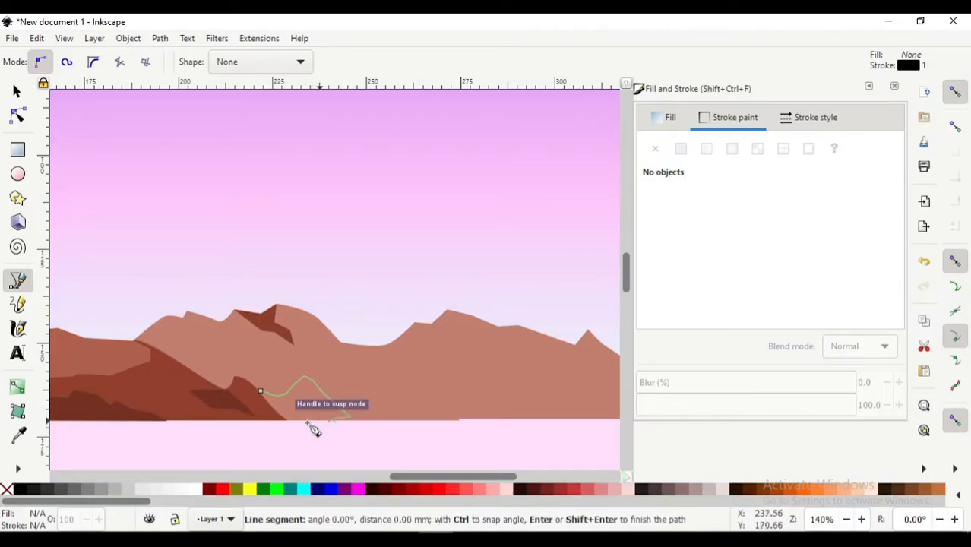
pyautogui.click(262, 393)
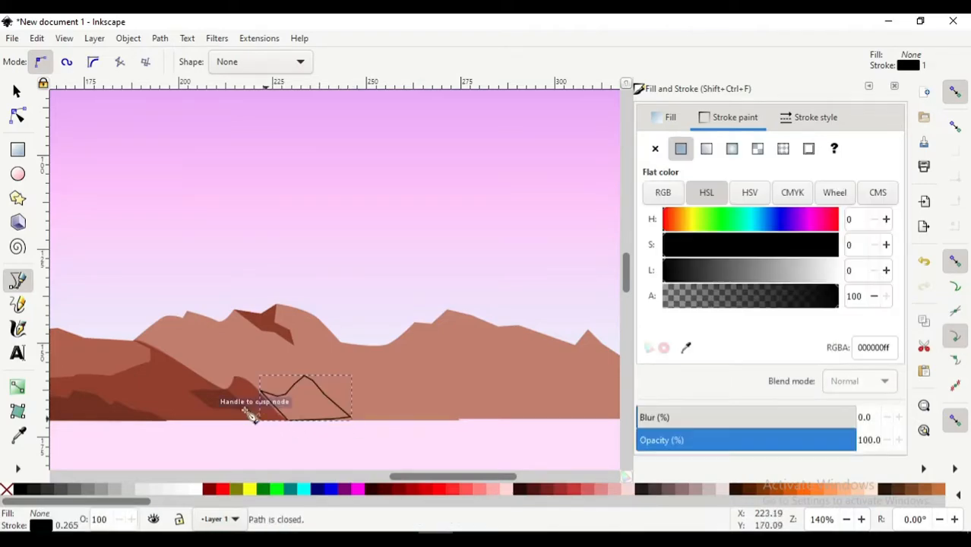
# Fill the base shadow with the dark brown sampled from the leftmost mountain's shading and remove its stroke
pyautogui.click(18, 435)
pyautogui.click(141, 354)
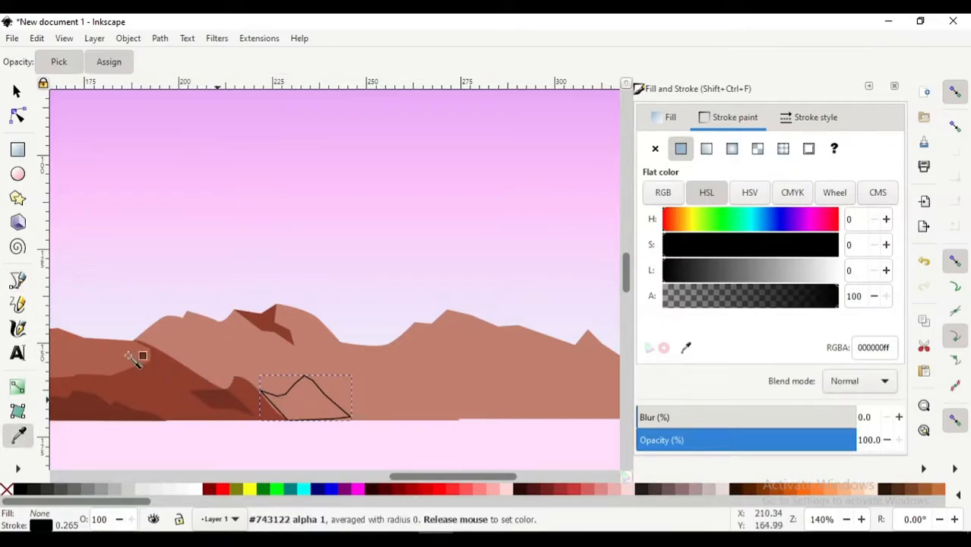
pyautogui.click(655, 148)
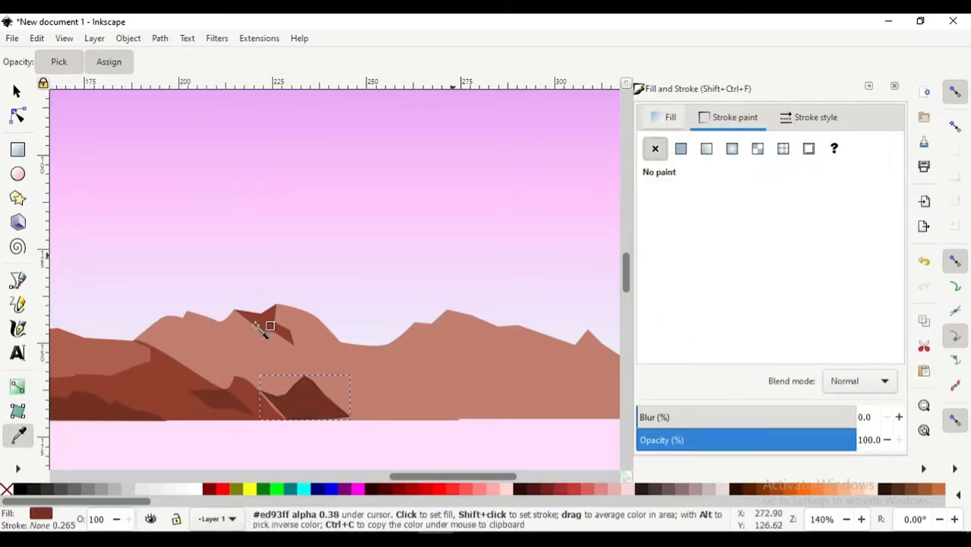
# Extend the base shadow's inner edge toward the leftmost mountain, making it about 26 mm wide, and lower it behind that mountain
pyautogui.click(18, 114)
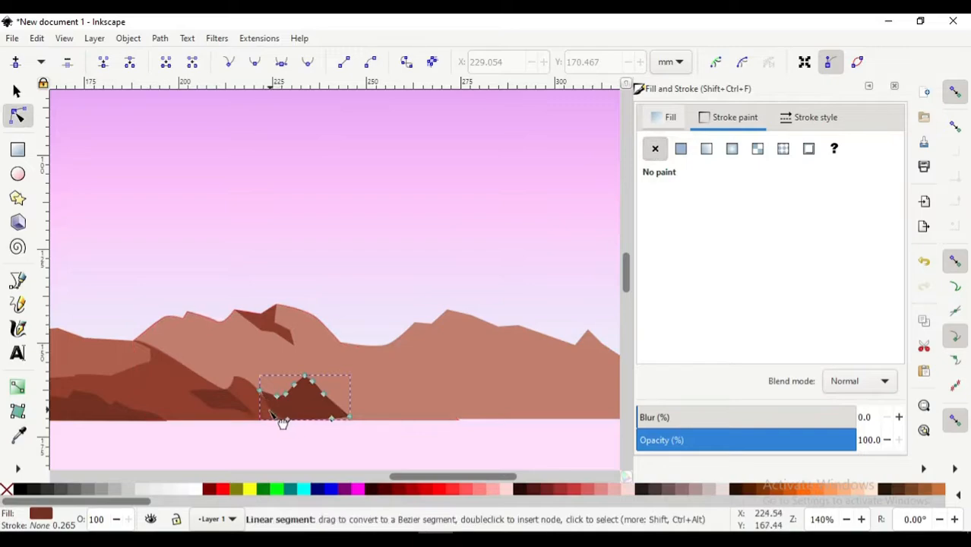
pyautogui.press('s')
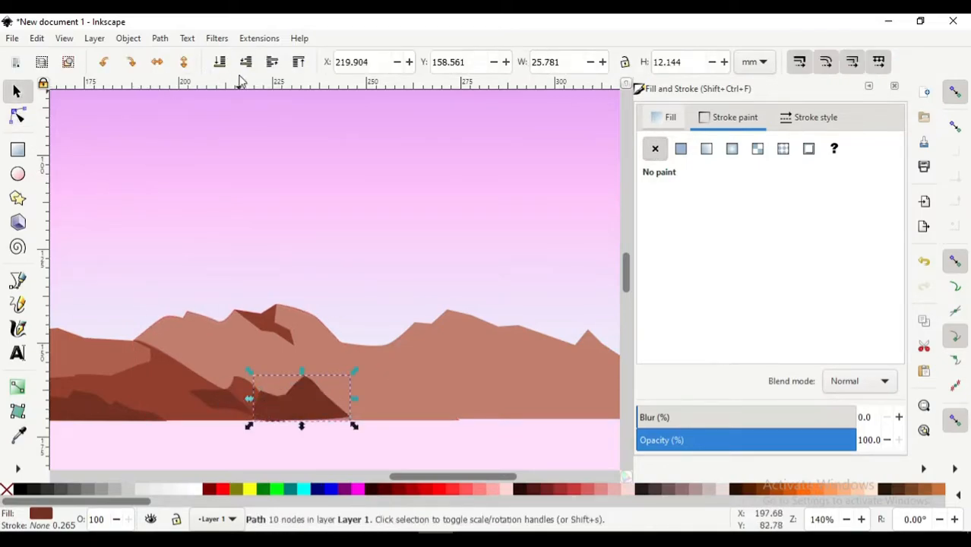
pyautogui.click(377, 392)
# Draw a closed jagged shadow outline about 32 mm wide and 15 mm tall at the base of the rightmost mountain
pyautogui.moveTo(434, 477)
pyautogui.mouseDown()
pyautogui.moveTo(445, 478)
pyautogui.moveTo(417, 477)
pyautogui.moveTo(452, 477)
pyautogui.mouseUp()
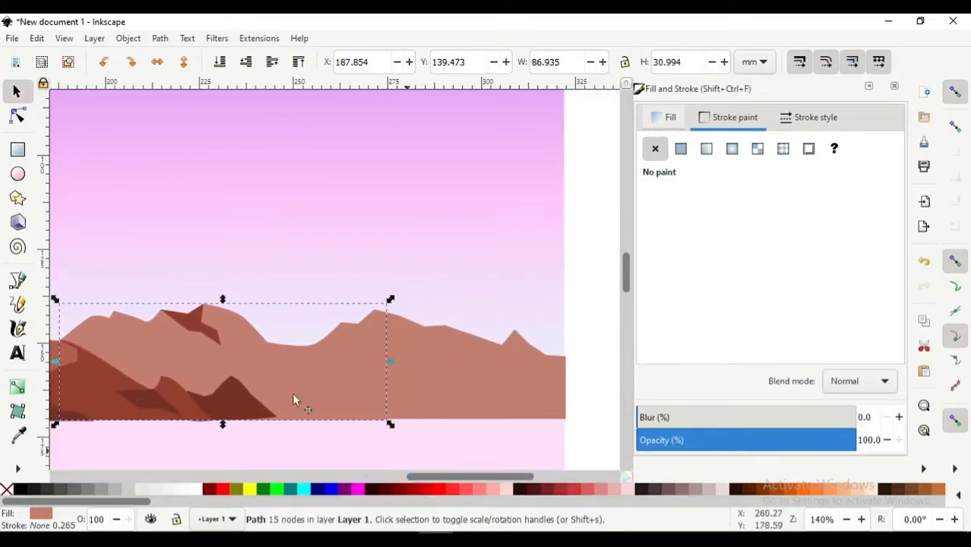
pyautogui.press('b')
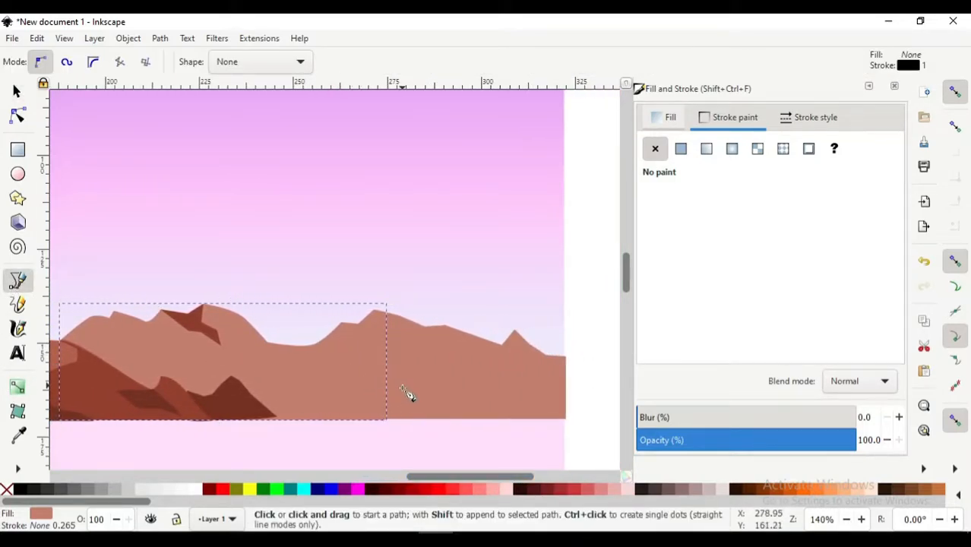
pyautogui.click(361, 418)
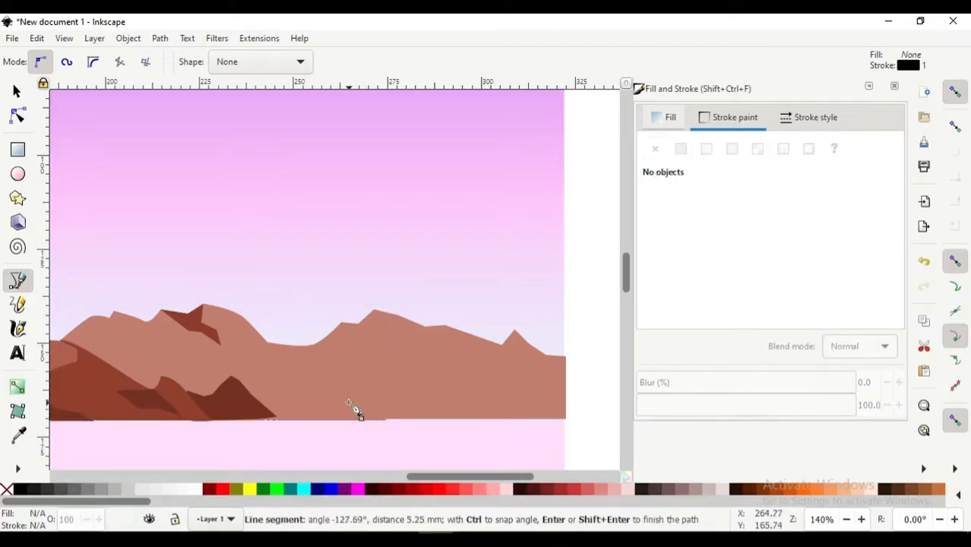
pyautogui.click(369, 364)
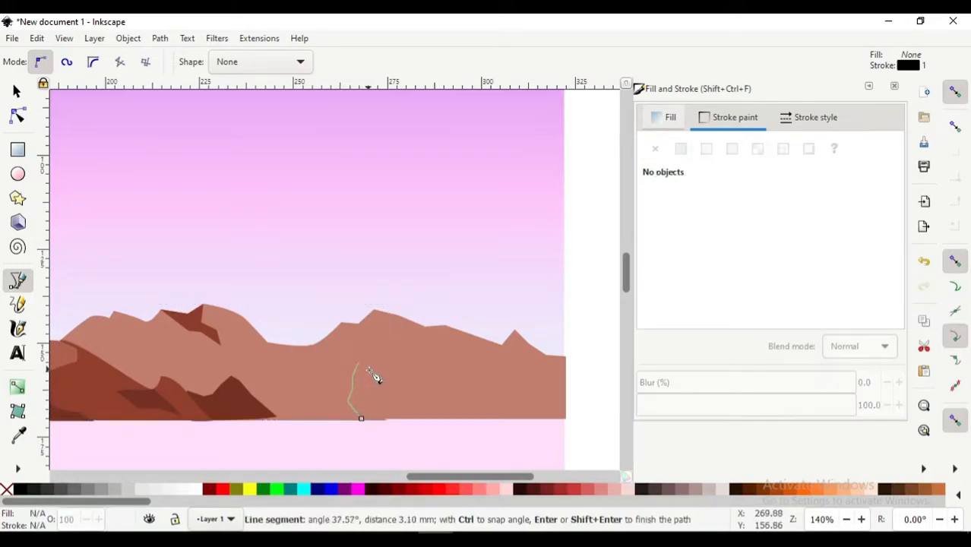
pyautogui.click(383, 367)
pyautogui.click(394, 370)
pyautogui.click(410, 373)
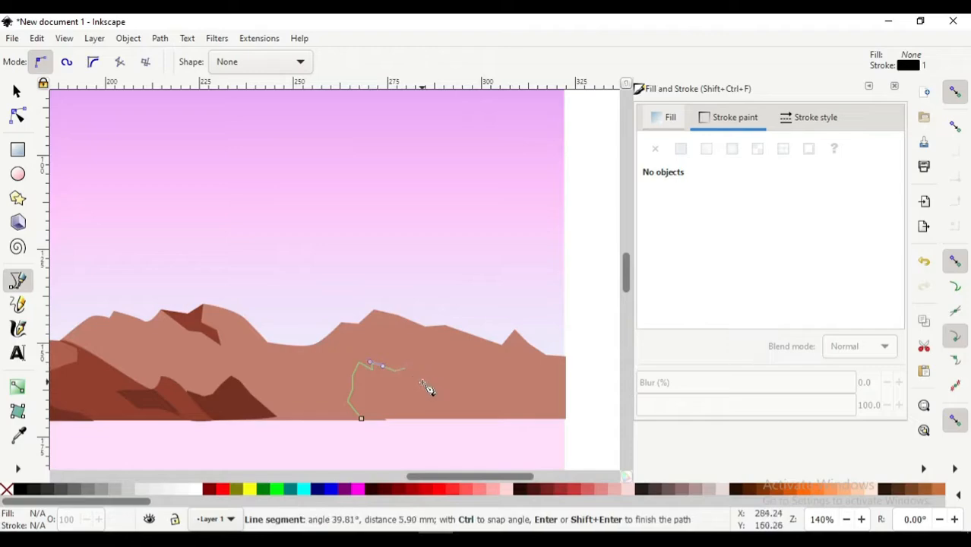
pyautogui.click(427, 385)
pyautogui.click(436, 392)
pyautogui.moveTo(421, 400); pyautogui.dragTo(429, 406)
pyautogui.click(441, 411)
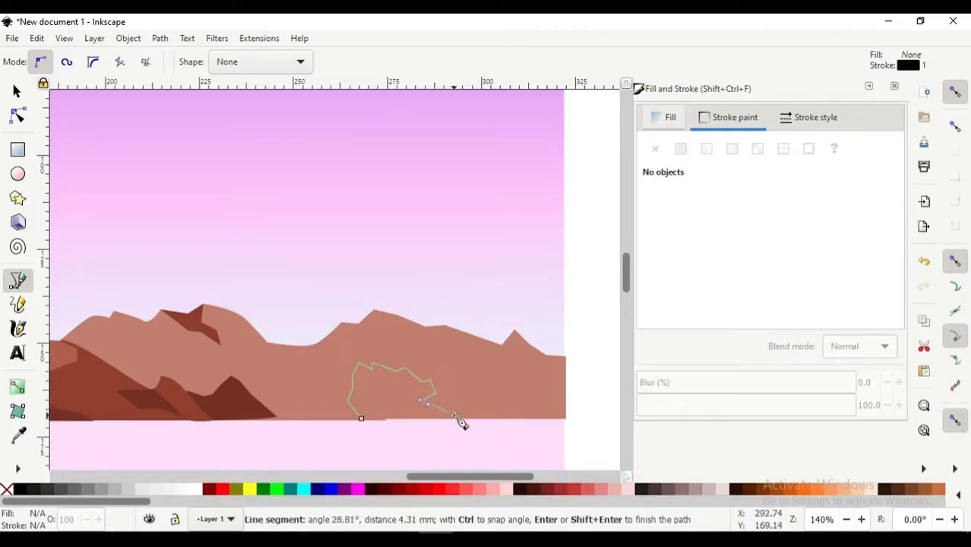
pyautogui.click(466, 419)
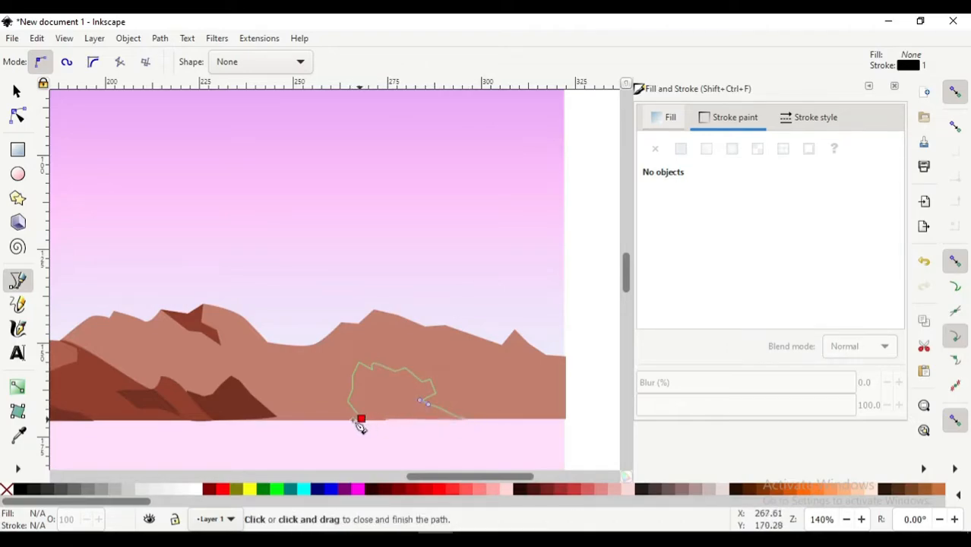
pyautogui.click(361, 419)
# Fill the jagged shadow with the dark brown sampled from the middle mountain's base shadow and remove its stroke
pyautogui.click(17, 434)
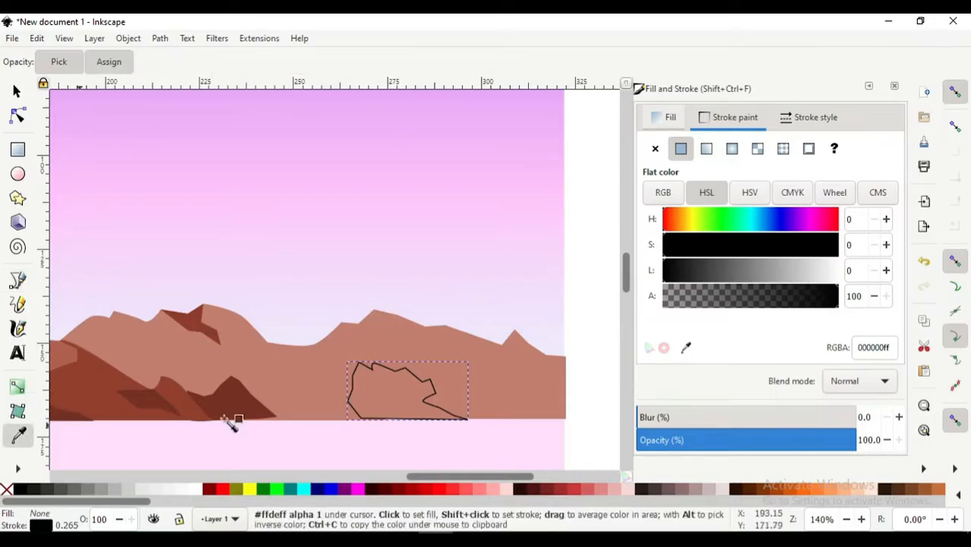
pyautogui.click(228, 410)
pyautogui.click(655, 148)
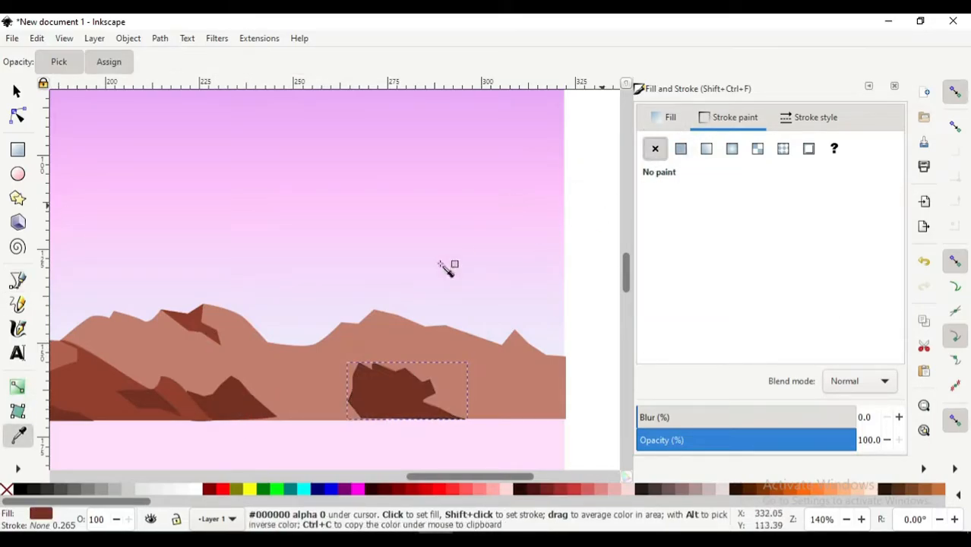
# Draw a closed shadow outline about 20 mm wide and 7 mm tall along the rightmost mountain's sloping ridge
pyautogui.click(18, 280)
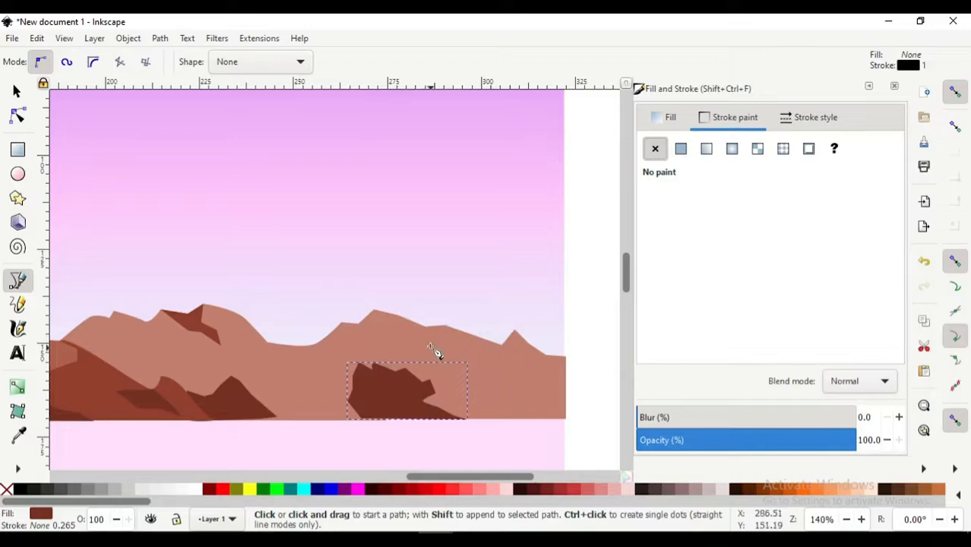
pyautogui.click(447, 326)
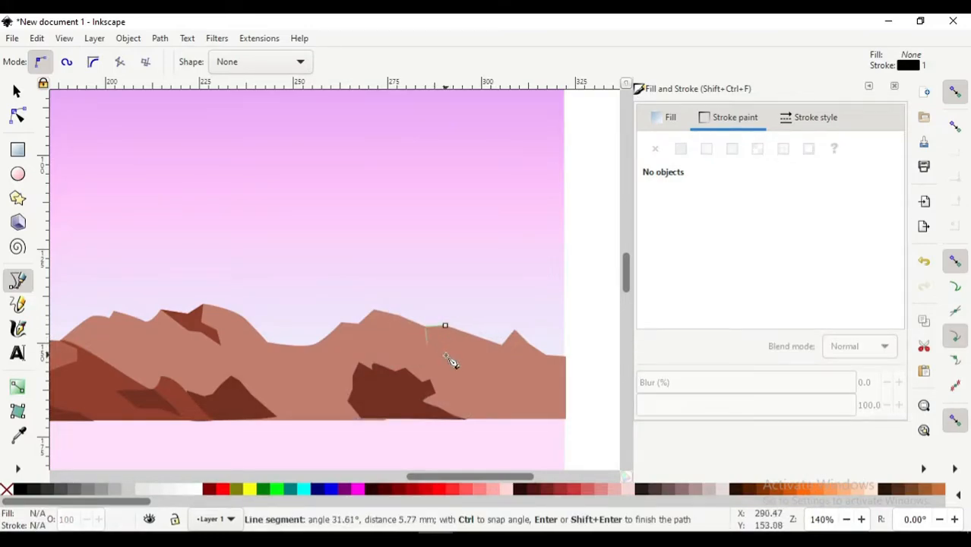
pyautogui.click(445, 351)
pyautogui.click(501, 342)
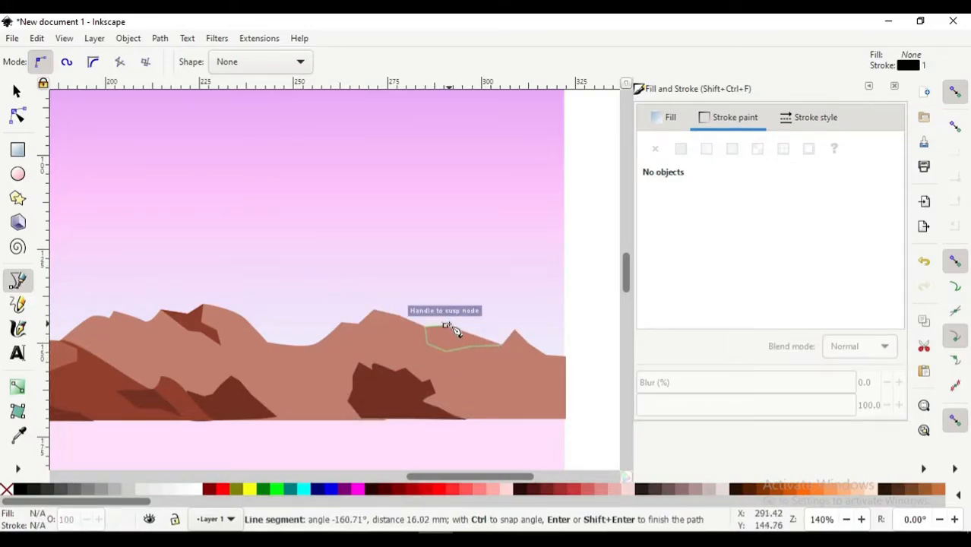
pyautogui.click(445, 325)
# Fill the ridge shadow with the jagged shadow's dark brown, remove its stroke, and lighten the fill to the brown averaged across its lower edge
pyautogui.click(18, 435)
pyautogui.click(411, 389)
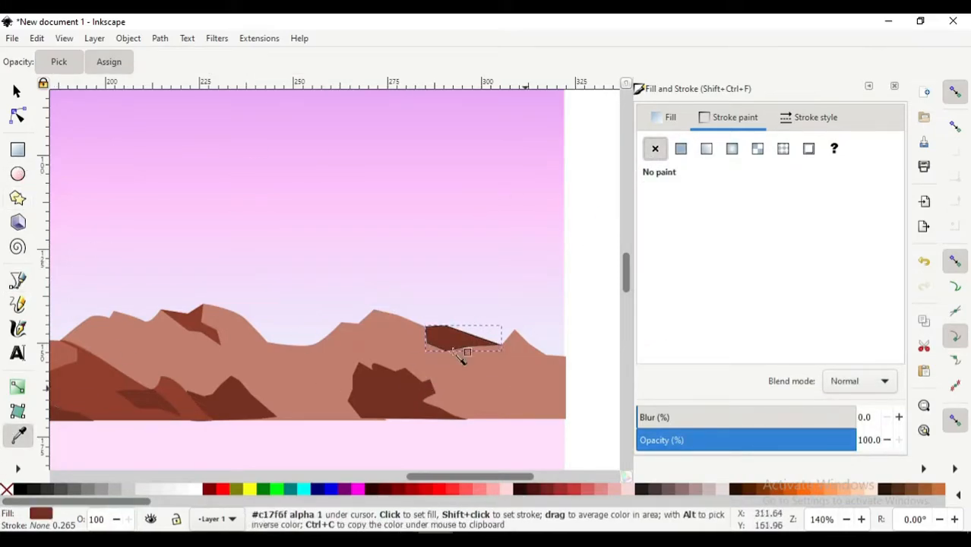
pyautogui.click(17, 93)
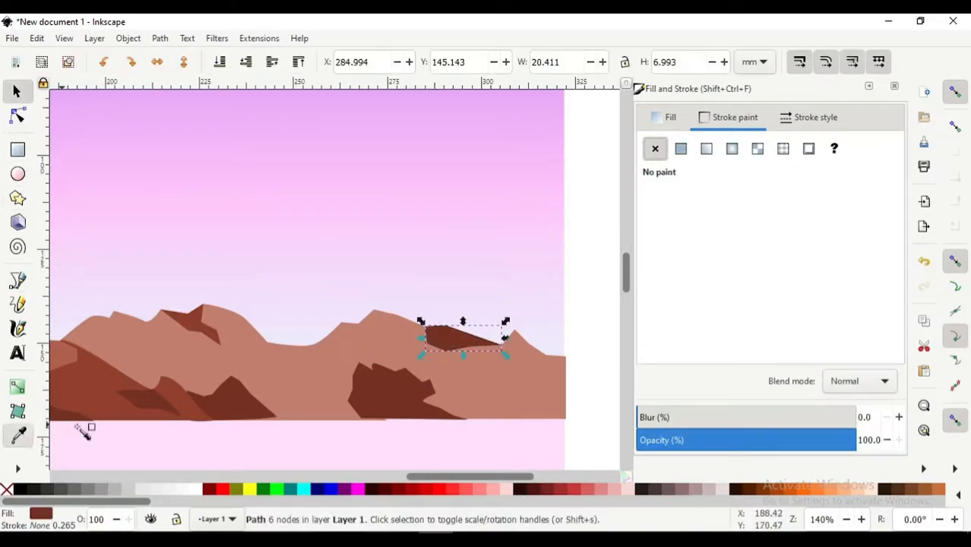
pyautogui.moveTo(431, 343); pyautogui.dragTo(431, 353)
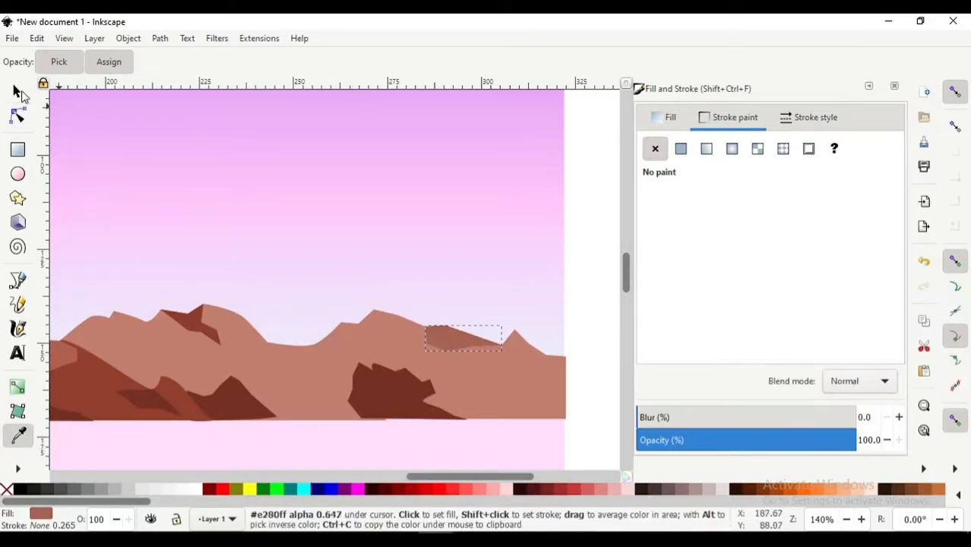
# Refill the rightmost mountain's jagged base shadow with the medium brown #935041 averaged across its upper edge
pyautogui.click(17, 93)
pyautogui.click(381, 402)
pyautogui.click(18, 434)
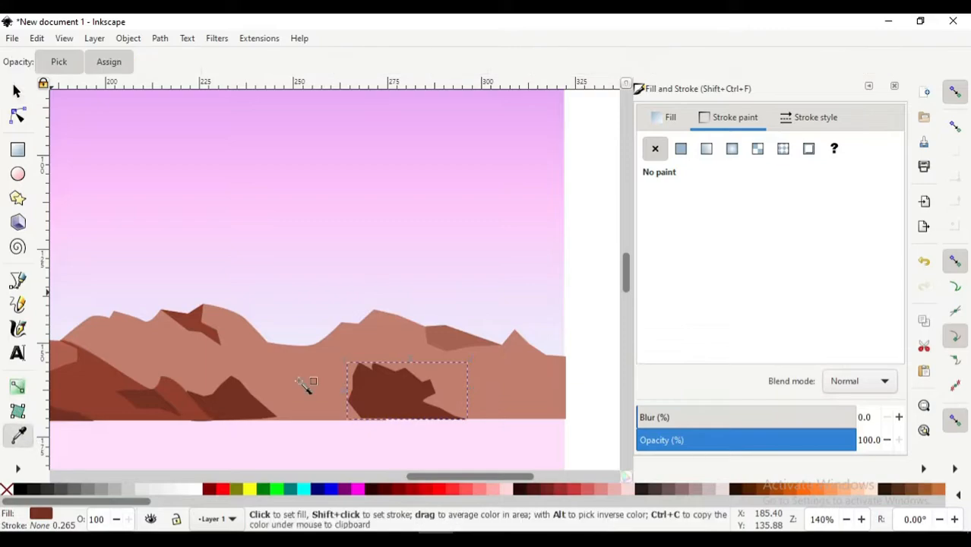
pyautogui.click(368, 376)
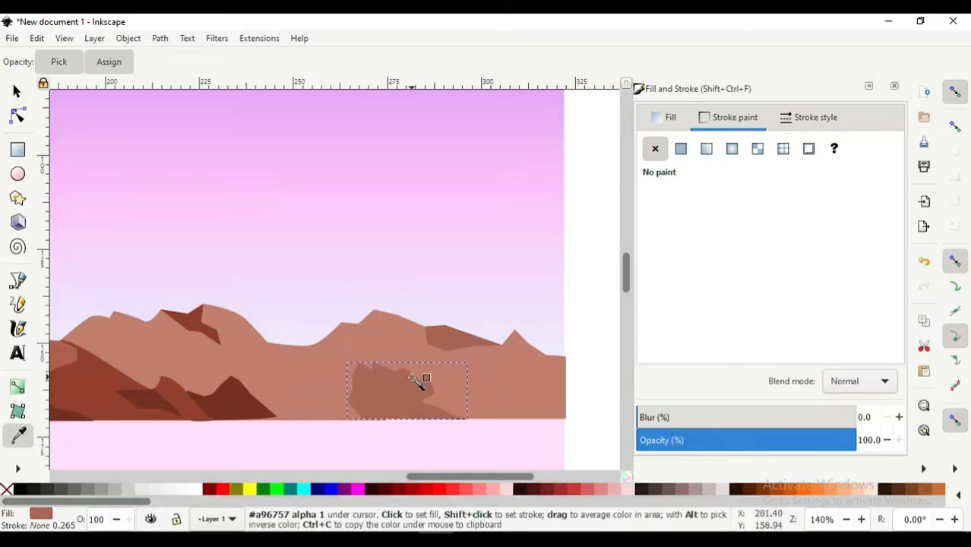
pyautogui.hotkey('ctrl', 'z')
pyautogui.moveTo(383, 367)
pyautogui.mouseDown()
pyautogui.moveTo(392, 378)
pyautogui.moveTo(380, 382)
pyautogui.mouseUp()
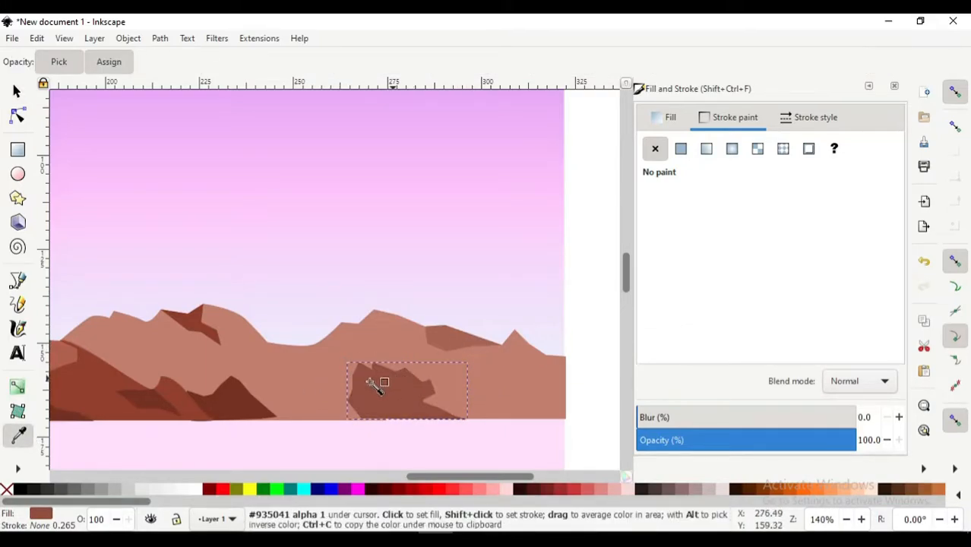
# Refill the middle mountain's base shadow with the medium brown sampled from the rightmost mountain's jagged shadow
pyautogui.click(17, 91)
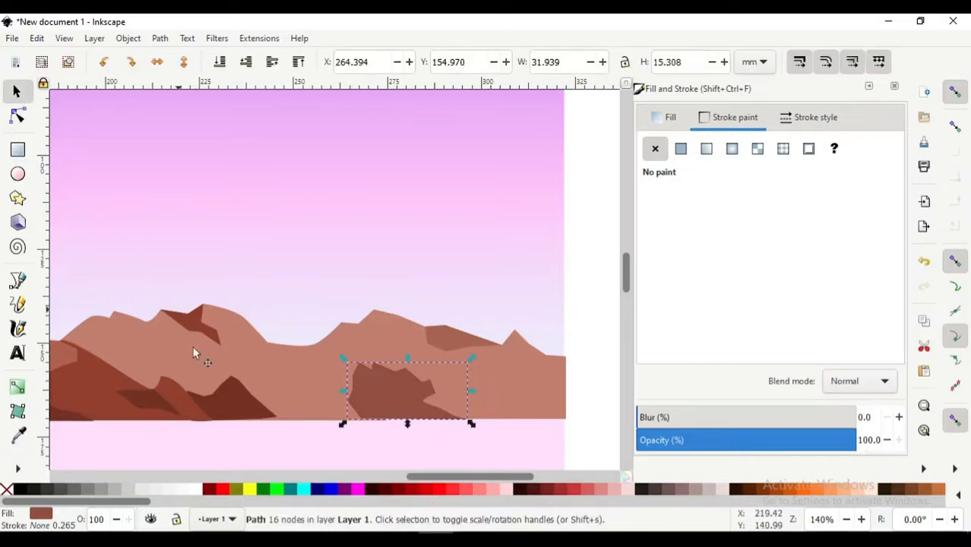
pyautogui.click(250, 410)
pyautogui.click(18, 436)
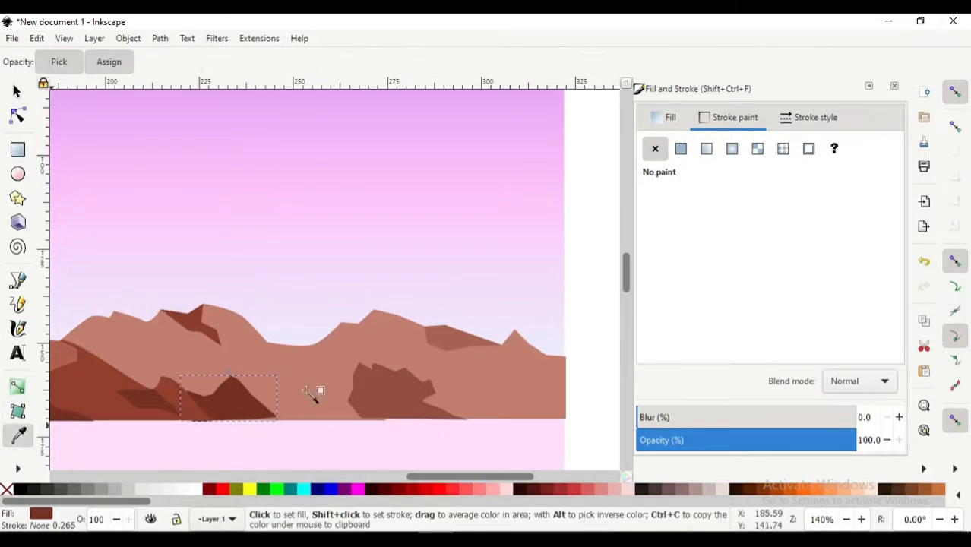
pyautogui.click(383, 379)
# Refill the middle mountain's peak shadow with the medium brown #935041 sampled from the jagged shadow
pyautogui.click(16, 91)
pyautogui.click(186, 337)
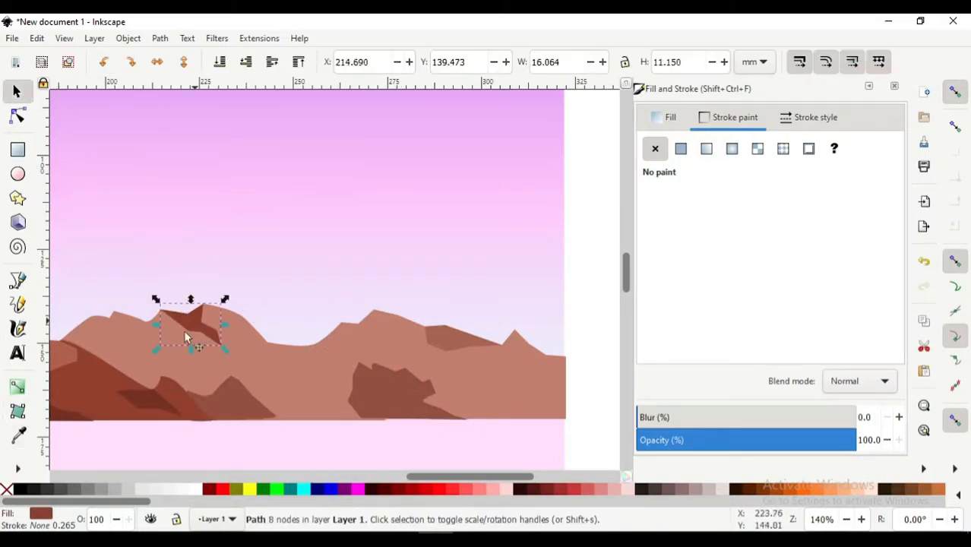
pyautogui.click(18, 435)
pyautogui.click(412, 397)
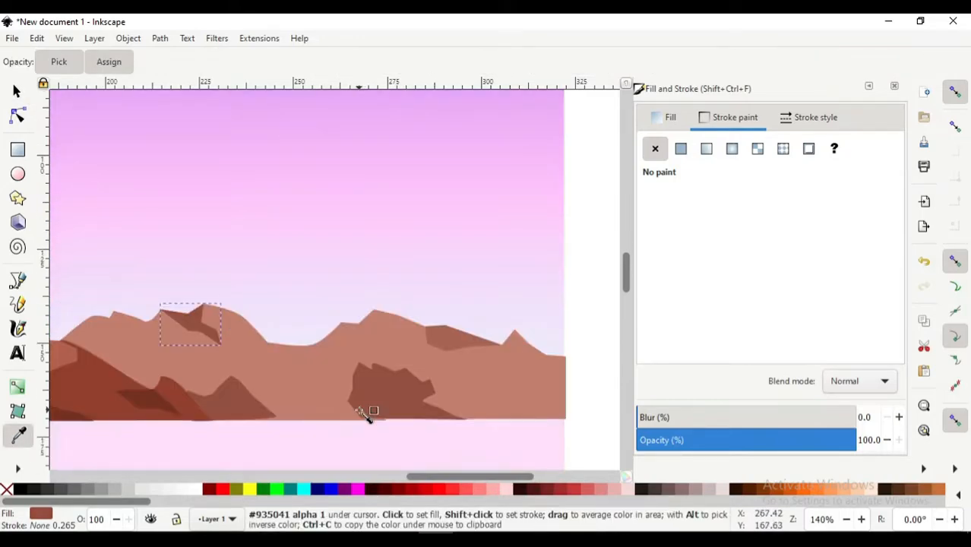
# Draw a narrow upright triangle about 4.7 mm wide and 9.8 mm tall on the pink foreground, and centre its apex over the base
pyautogui.scroll(-2, 365, 415)
pyautogui.moveTo(456, 476)
pyautogui.mouseDown()
pyautogui.moveTo(427, 476)
pyautogui.moveTo(466, 475)
pyautogui.moveTo(422, 472)
pyautogui.mouseUp()
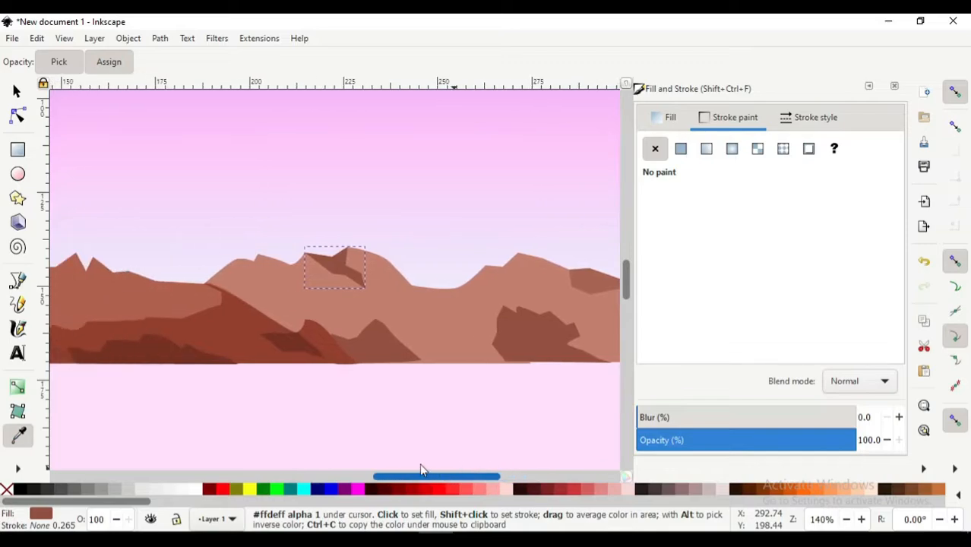
pyautogui.scroll(-2, 256, 339)
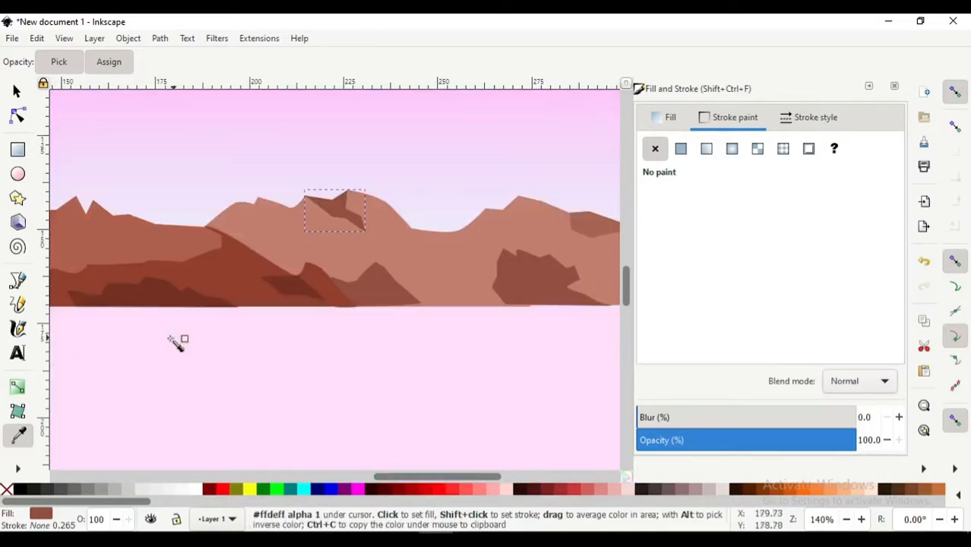
pyautogui.moveTo(428, 477)
pyautogui.mouseDown()
pyautogui.moveTo(363, 463)
pyautogui.moveTo(454, 474)
pyautogui.mouseUp()
pyautogui.click(18, 280)
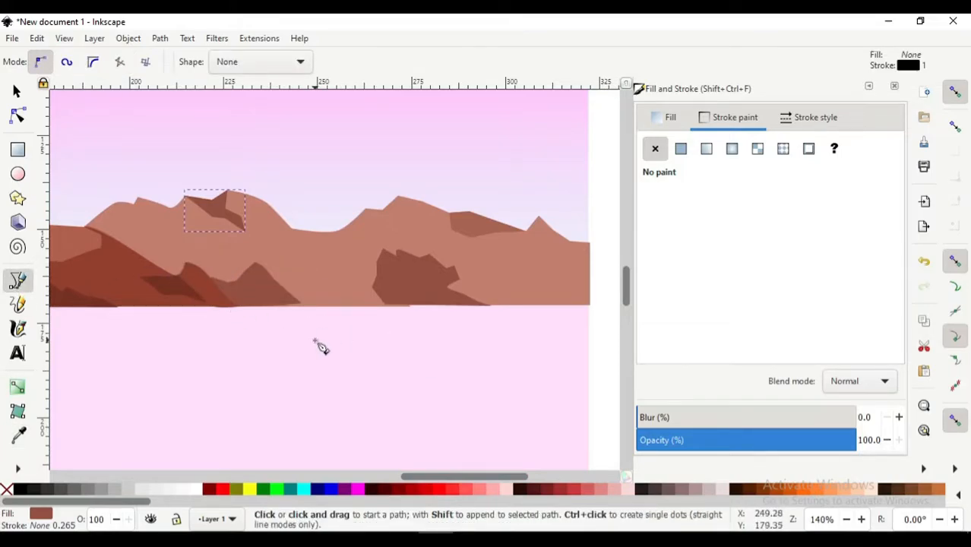
pyautogui.scroll(1, 315, 341)
pyautogui.scroll(-2, 315, 341)
pyautogui.scroll(1, 315, 341)
pyautogui.scroll(1, 282, 311)
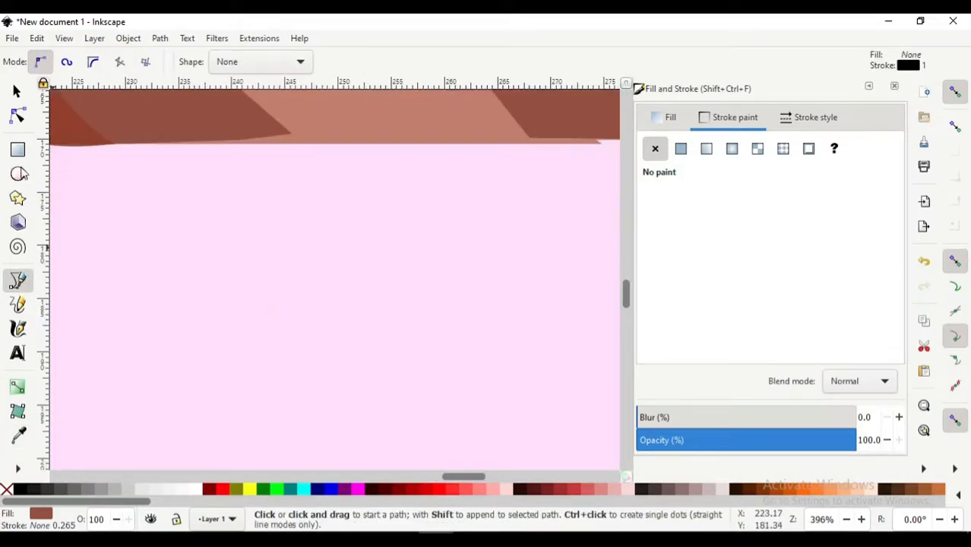
pyautogui.click(252, 290)
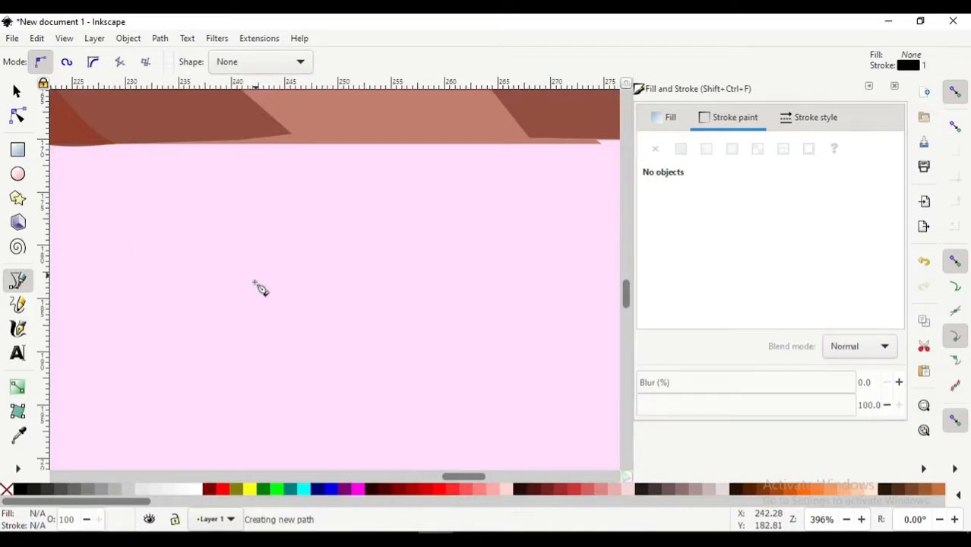
pyautogui.click(230, 376)
pyautogui.click(275, 378)
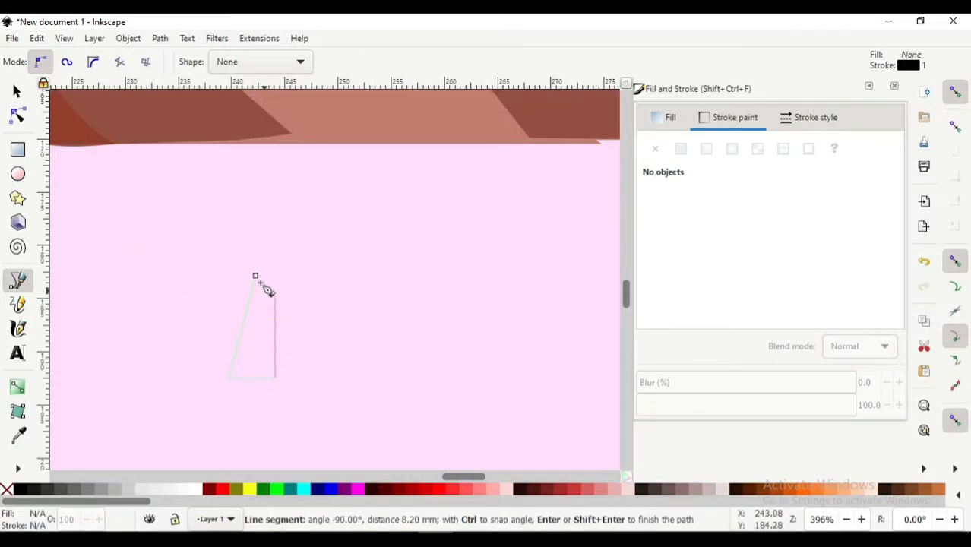
pyautogui.click(255, 277)
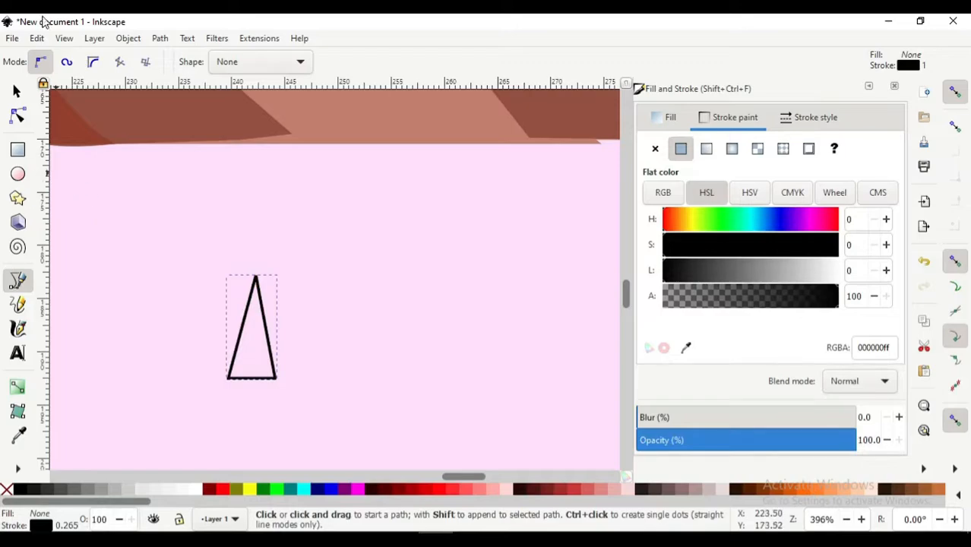
pyautogui.press('n')
pyautogui.moveTo(255, 278); pyautogui.dragTo(253, 278)
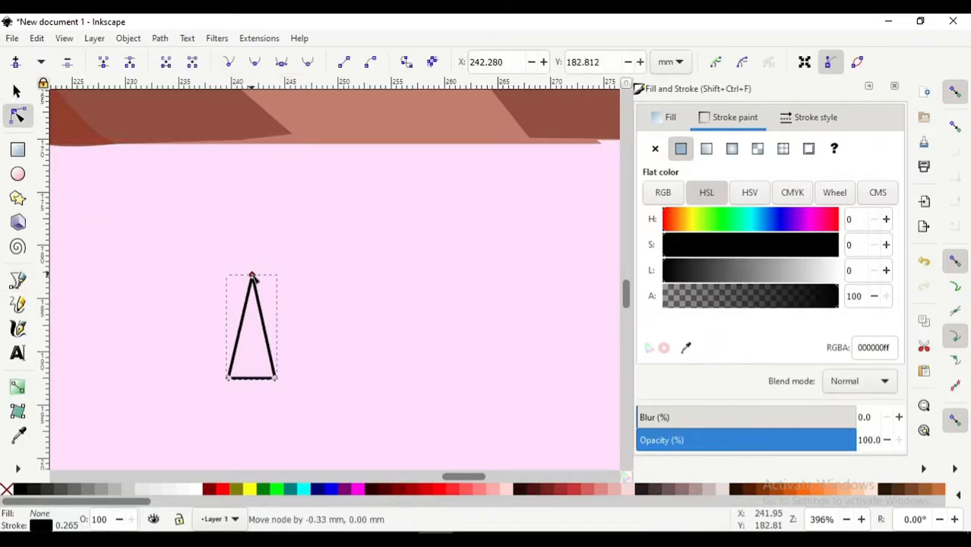
pyautogui.press('s')
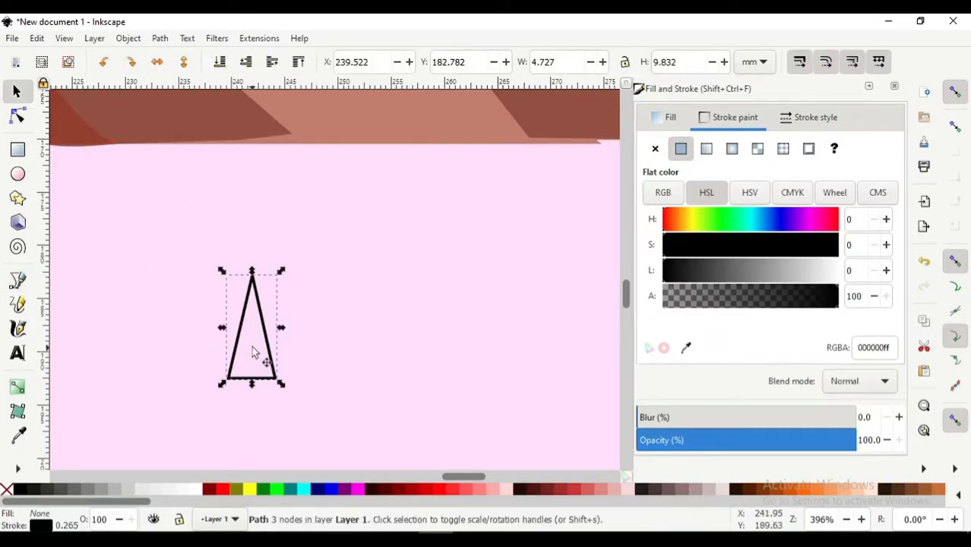
# Draw a small narrow brown rectangle as a tree trunk overlapping the middle of the triangle's base
pyautogui.scroll(-1, 111, 321)
pyautogui.click(17, 150)
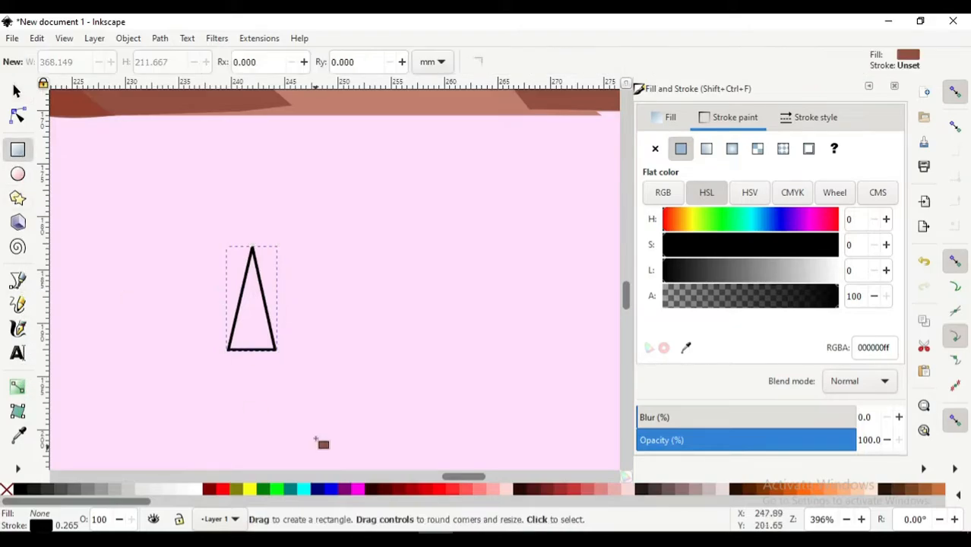
pyautogui.moveTo(245, 339); pyautogui.dragTo(257, 372)
pyautogui.press('s')
# Remove the triangle's stroke, give it a flat fill, and nudge it sideways so it is centred over the trunk
pyautogui.click(273, 354)
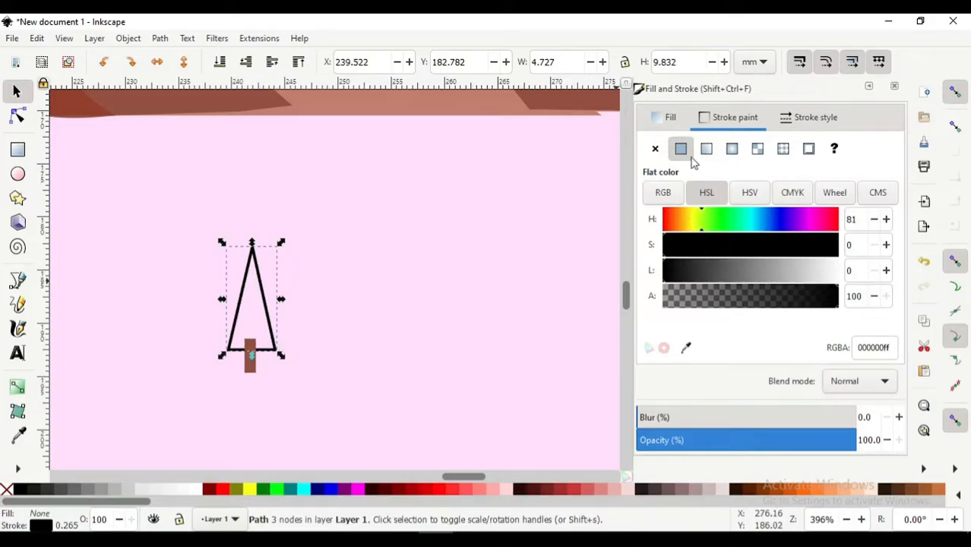
pyautogui.click(654, 150)
pyautogui.click(664, 121)
pyautogui.click(682, 149)
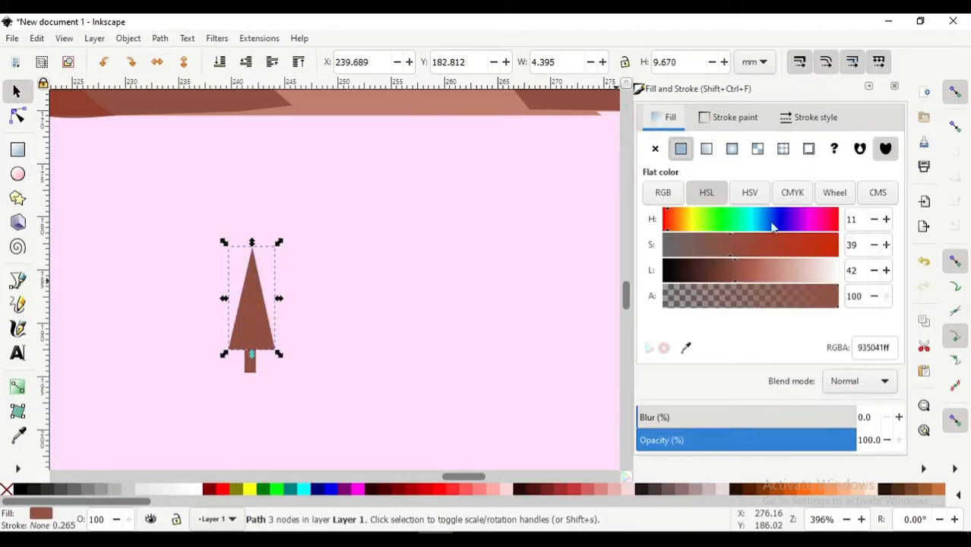
pyautogui.moveTo(252, 328); pyautogui.dragTo(245, 328)
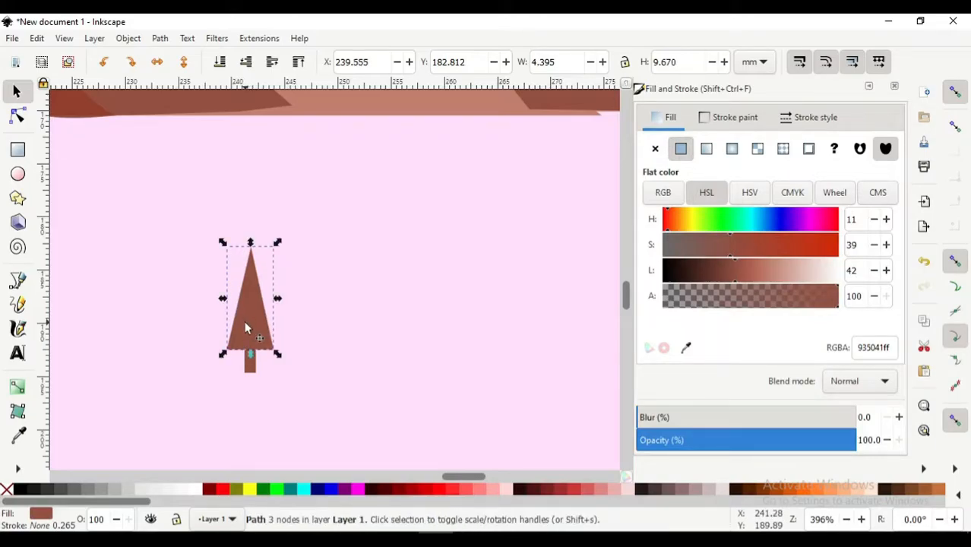
# Recolour the triangle dark green 4c7121 (hue 88, saturation 55, lightness 29) and raise it in front of the trunk
pyautogui.click(705, 224)
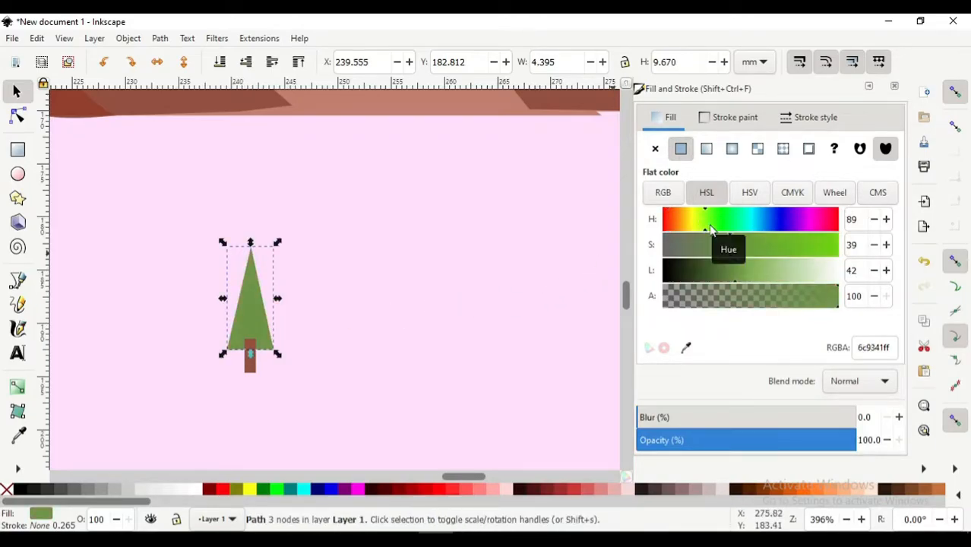
pyautogui.click(722, 272)
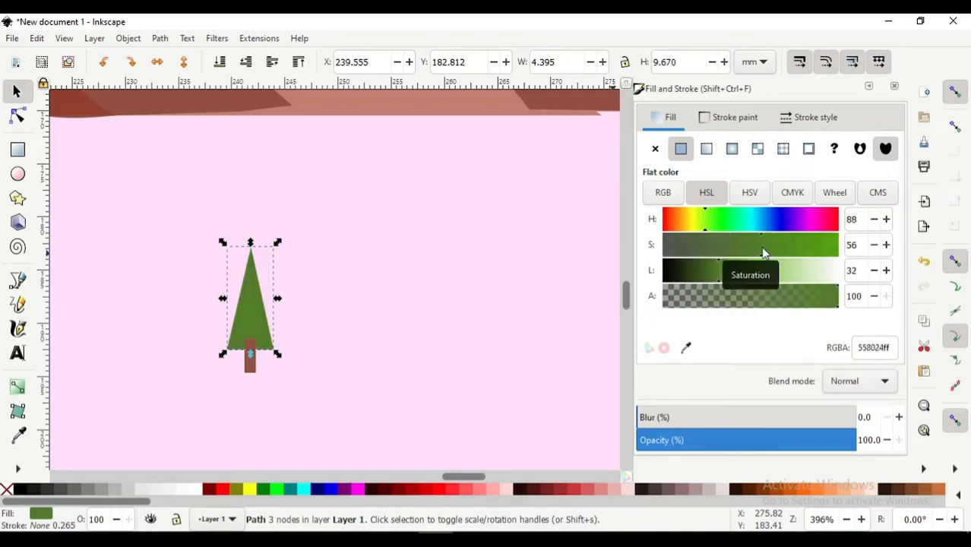
pyautogui.click(759, 251)
pyautogui.click(713, 278)
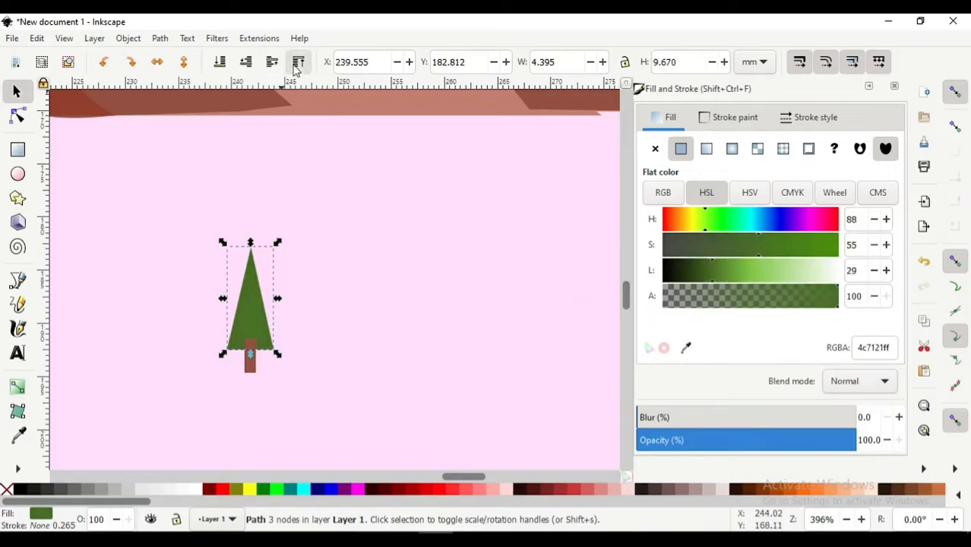
pyautogui.keyDown('shift'); pyautogui.click(251, 371); pyautogui.keyUp('shift')
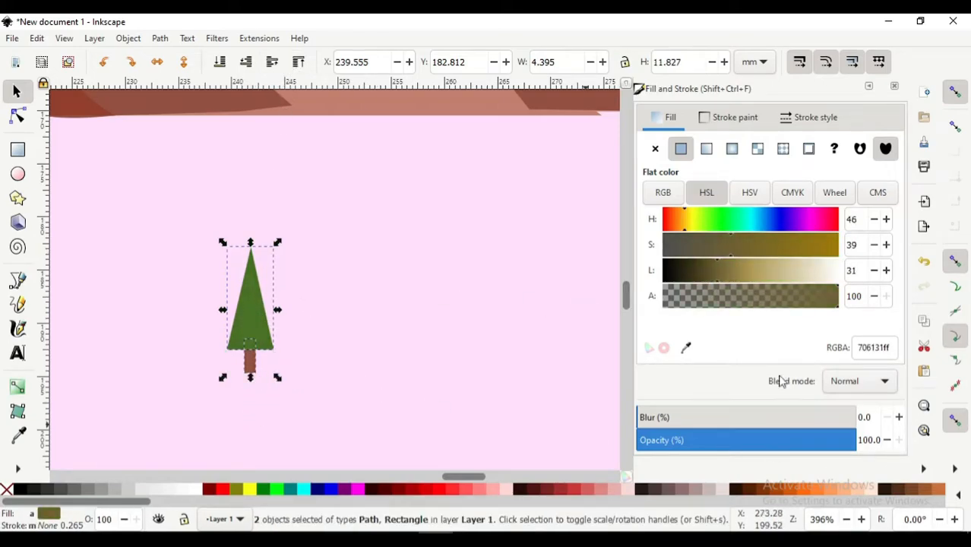
pyautogui.click(321, 327)
# Shift the triangle's green towards olive with hue 78 and fine-tune its lightness
pyautogui.click(262, 315)
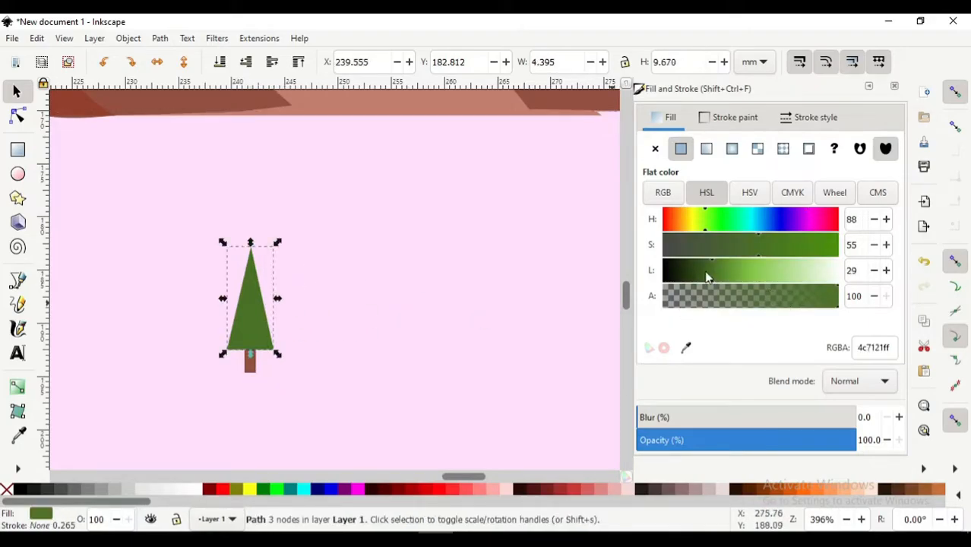
pyautogui.click(699, 220)
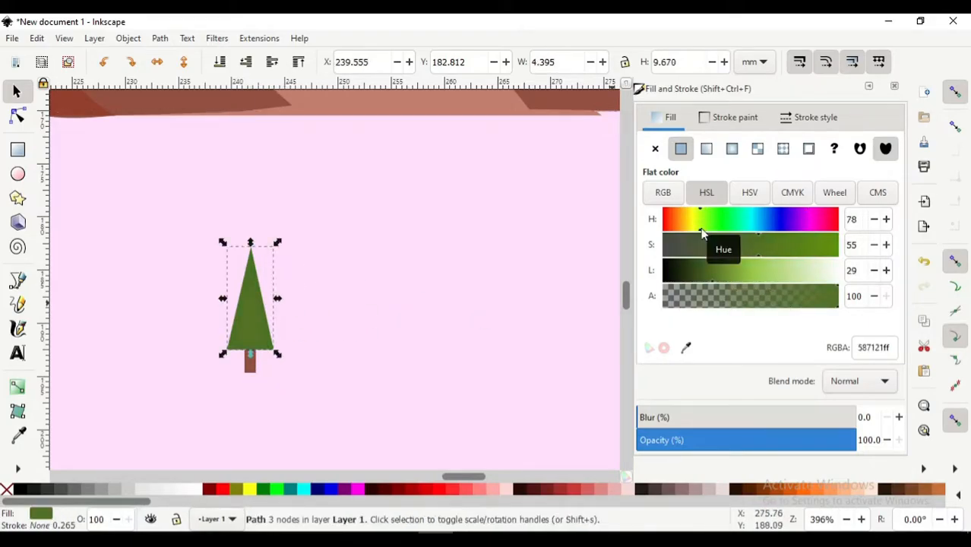
pyautogui.click(711, 272)
# Group the green triangle and the brown trunk into one tree object
pyautogui.keyDown('shift'); pyautogui.click(253, 370); pyautogui.keyUp('shift')
pyautogui.rightClick(912, 475)
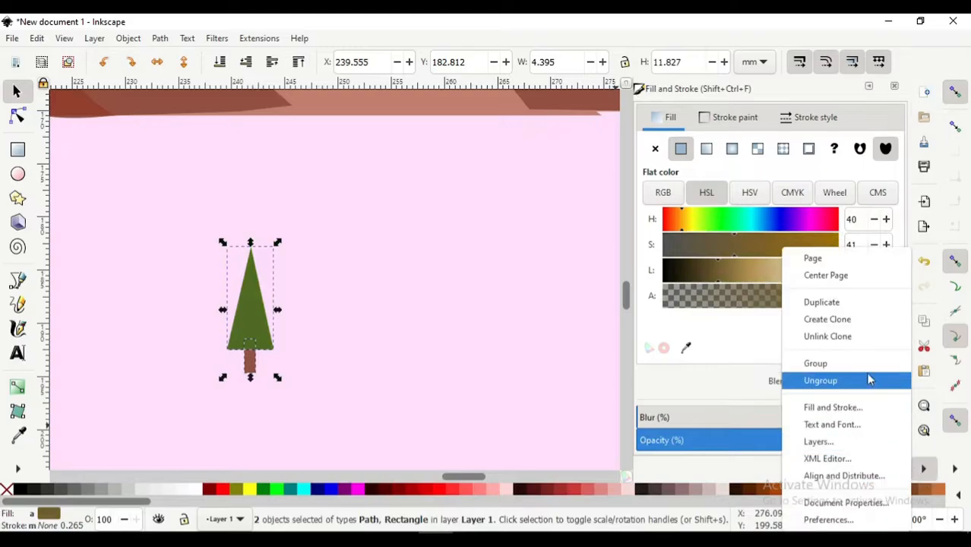
pyautogui.click(870, 379)
pyautogui.rightClick(870, 380)
pyautogui.click(839, 363)
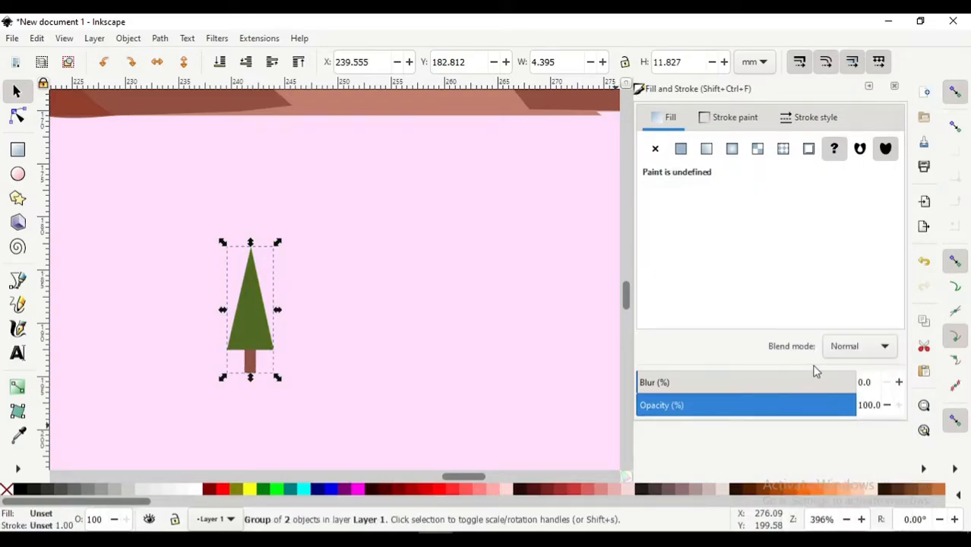
# Scale the tree down to about 1.7 mm wide and 4.6 mm tall and place it on the horizon at the darkest mountain's right foot
pyautogui.keyDown('ctrl'); pyautogui.scroll(-2, 371, 317); pyautogui.keyUp('ctrl')
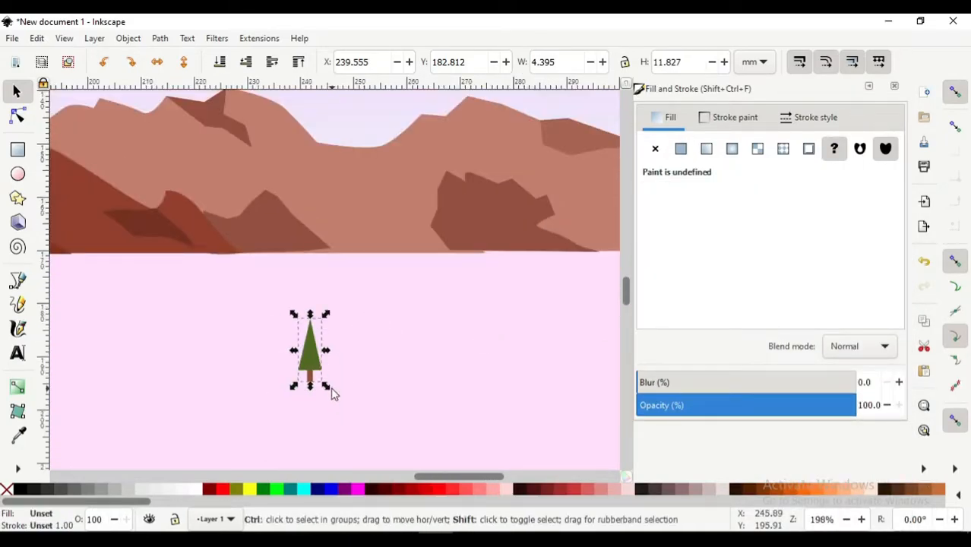
pyautogui.moveTo(331, 390); pyautogui.dragTo(332, 296)
pyautogui.scroll(2, 335, 293)
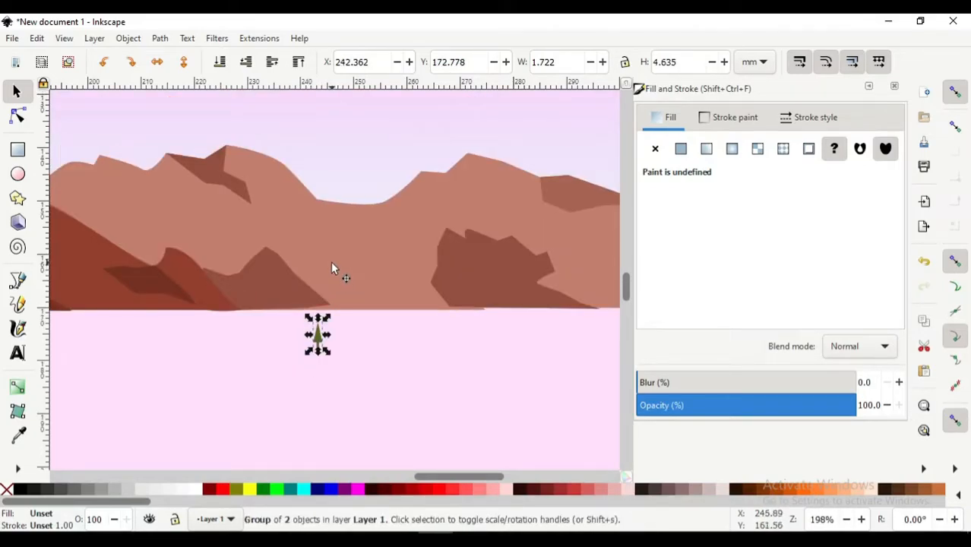
pyautogui.moveTo(317, 334); pyautogui.dragTo(214, 304)
pyautogui.scroll(2, 127, 319)
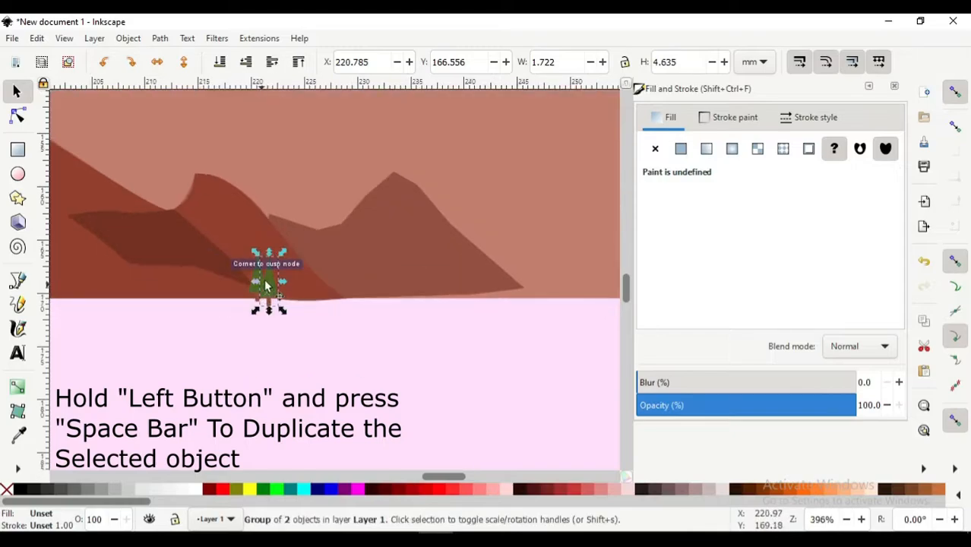
# Stamp many overlapping copies of the tree at slightly varied heights along the horizon in front of the middle mountain, up to about X 261 mm
pyautogui.moveTo(266, 286); pyautogui.dragTo(457, 331)
pyautogui.press('space')
pyautogui.press('space')
pyautogui.press('space')
pyautogui.press('space')
pyautogui.press('space')
pyautogui.press('space')
pyautogui.press('space')
pyautogui.press('space')
pyautogui.press('space')
pyautogui.press('space')
pyautogui.press('space')
pyautogui.press('space')
pyautogui.press('space')
pyautogui.scroll(-2, 376, 302)
pyautogui.hscroll(-2, 338, 301)
pyautogui.scroll(2, 324, 318)
pyautogui.scroll(-1, 390, 382)
pyautogui.scroll(-2, 391, 382)
pyautogui.scroll(1, 380, 365)
pyautogui.moveTo(403, 311); pyautogui.dragTo(404, 320)
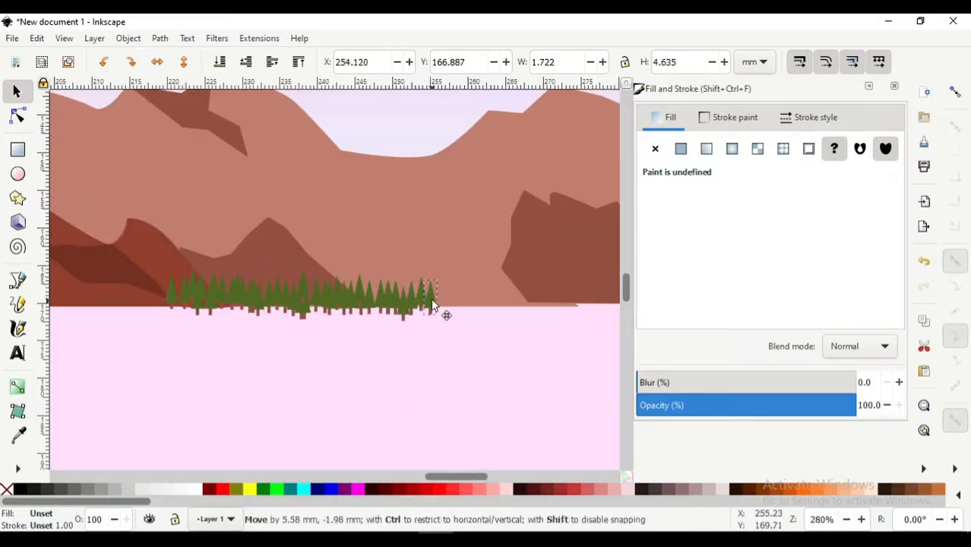
pyautogui.moveTo(461, 301); pyautogui.dragTo(479, 304)
pyautogui.scroll(-2, 471, 308)
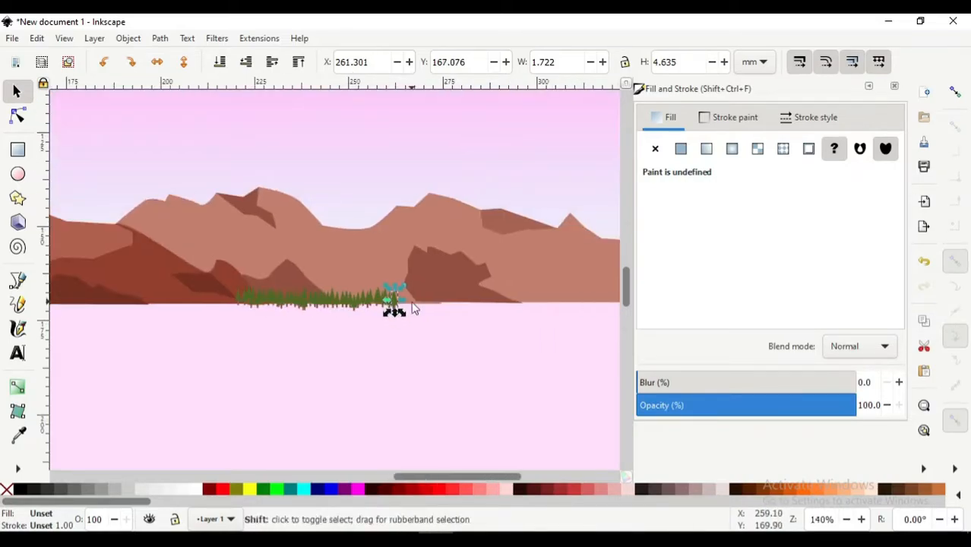
# Stamp more tree copies to thicken the row and carry it to about X 264 mm, beside the rightmost mountain's jagged shadow
pyautogui.hscroll(3, 411, 310)
pyautogui.hscroll(-5, 416, 313)
pyautogui.scroll(1, 486, 304)
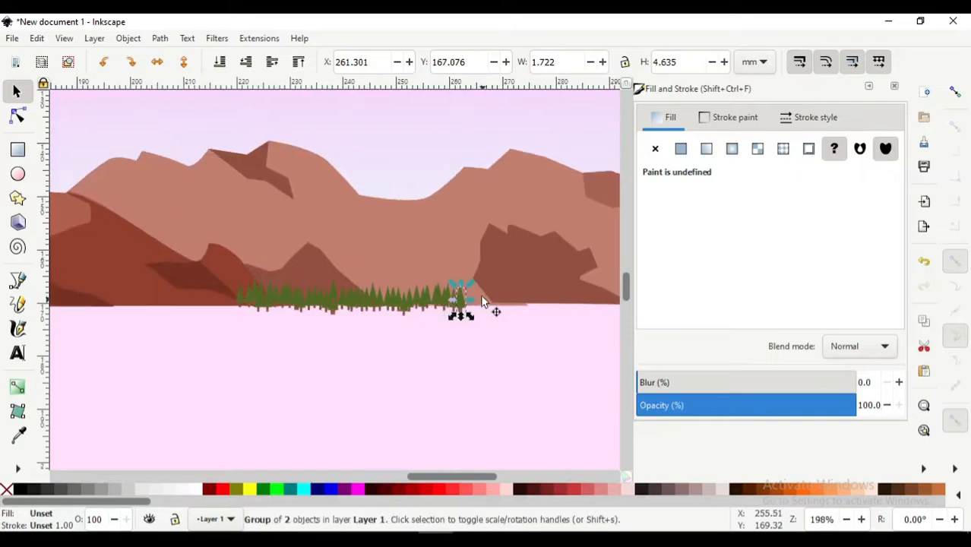
pyautogui.moveTo(463, 297)
pyautogui.mouseDown()
pyautogui.moveTo(405, 294)
pyautogui.moveTo(479, 316)
pyautogui.moveTo(470, 314)
pyautogui.mouseUp()
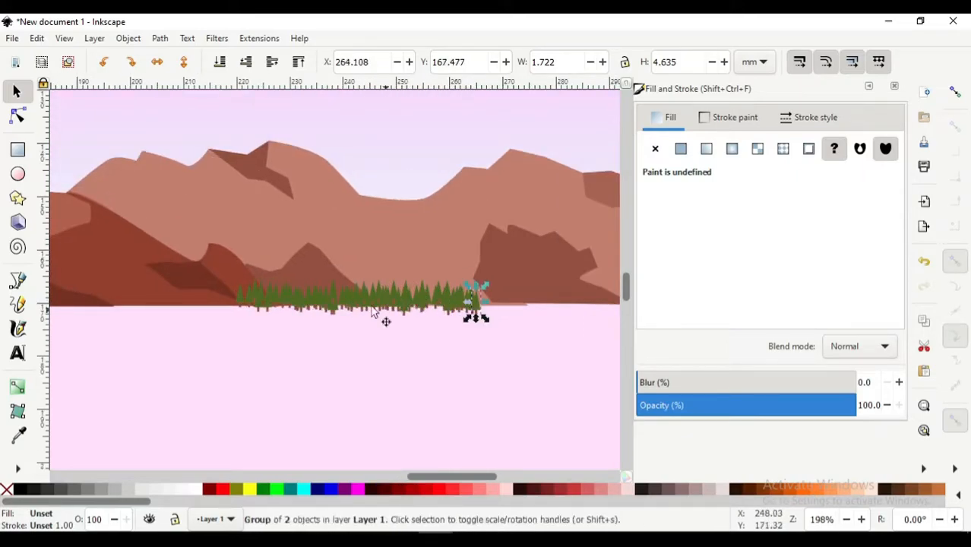
# Continue the row of tree copies along the rightmost mountain's base up to the right edge of the background
pyautogui.hscroll(3, 470, 315)
pyautogui.moveTo(353, 308); pyautogui.dragTo(551, 318)
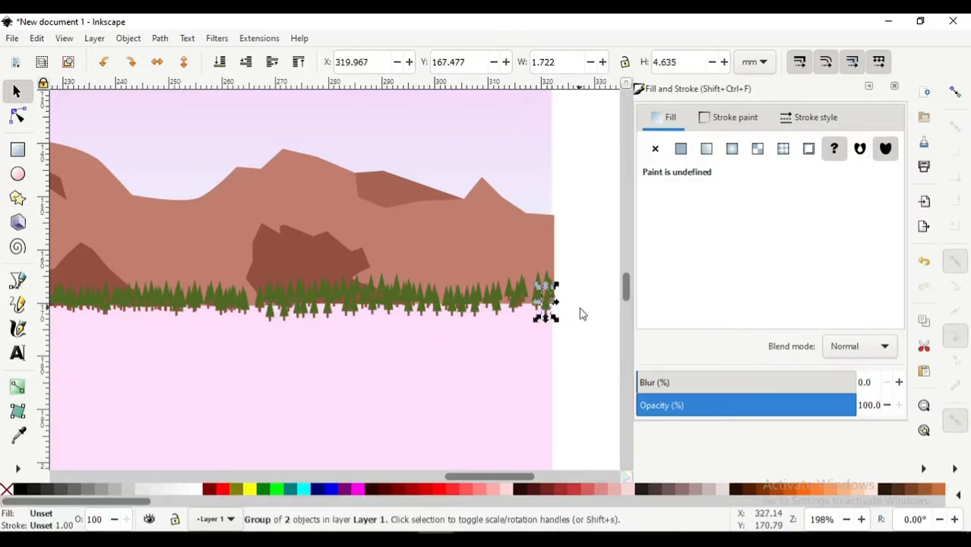
pyautogui.press('Escape')
pyautogui.keyDown('ctrl'); pyautogui.scroll(-3, 510, 365); pyautogui.keyUp('ctrl')
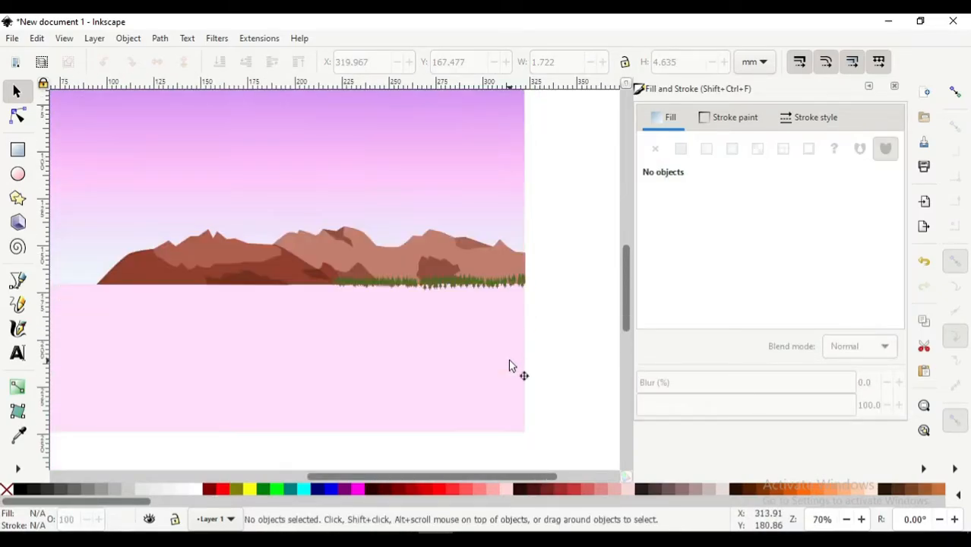
# Thicken the tree row with extra copies along the horizon in front of the rightmost mountain
pyautogui.keyDown('ctrl'); pyautogui.scroll(3, 427, 308); pyautogui.keyUp('ctrl')
pyautogui.moveTo(436, 292); pyautogui.dragTo(471, 293)
pyautogui.scroll(-3, 471, 294)
pyautogui.click(598, 278)
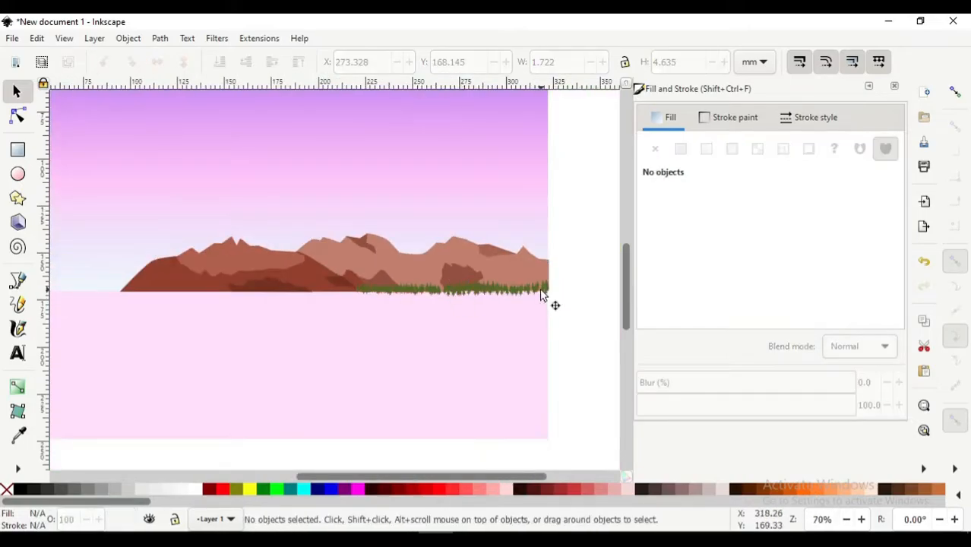
# Select the cluster of trees at the right end of the row and use it to fill the gaps beside the background's edge
pyautogui.hscroll(-2, 541, 295)
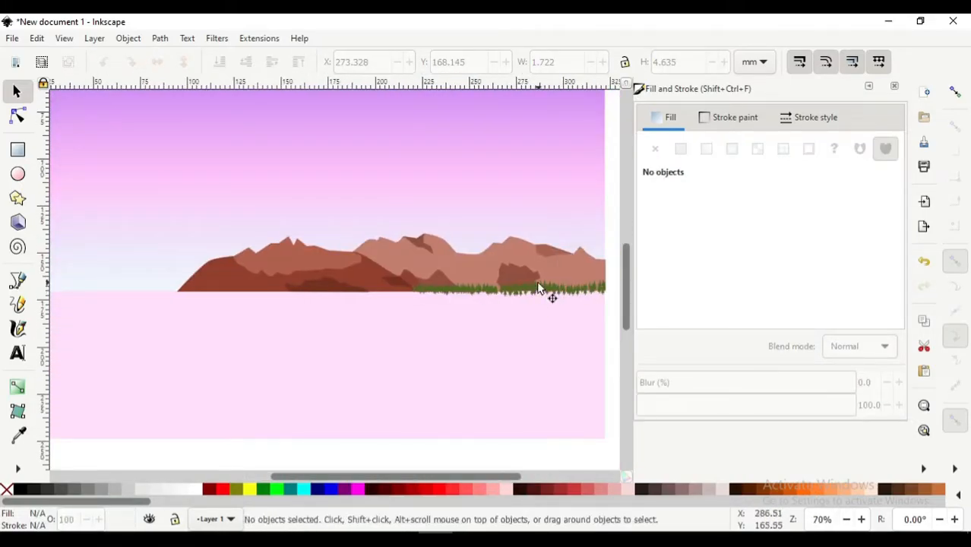
pyautogui.hscroll(3, 541, 300)
pyautogui.scroll(1, 517, 301)
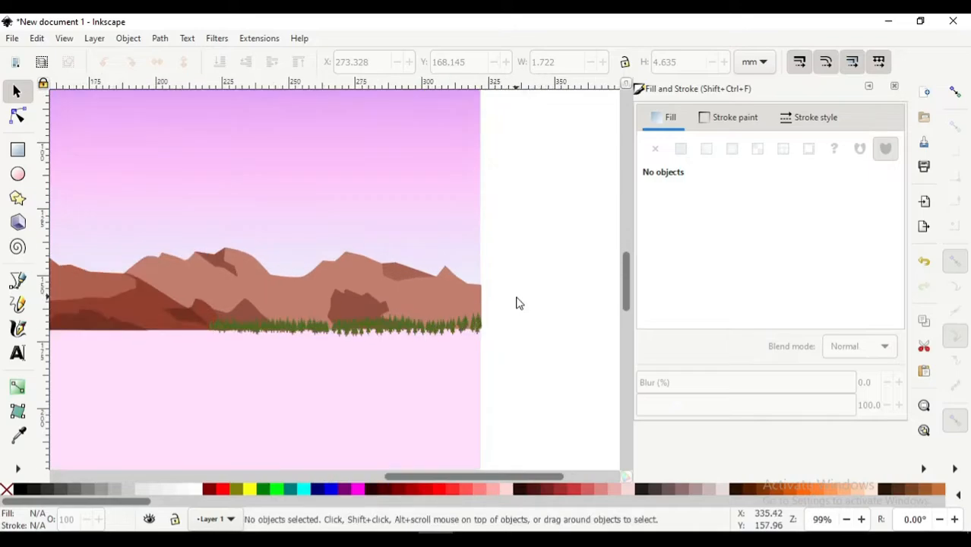
pyautogui.moveTo(531, 354); pyautogui.dragTo(460, 327)
pyautogui.click(523, 335)
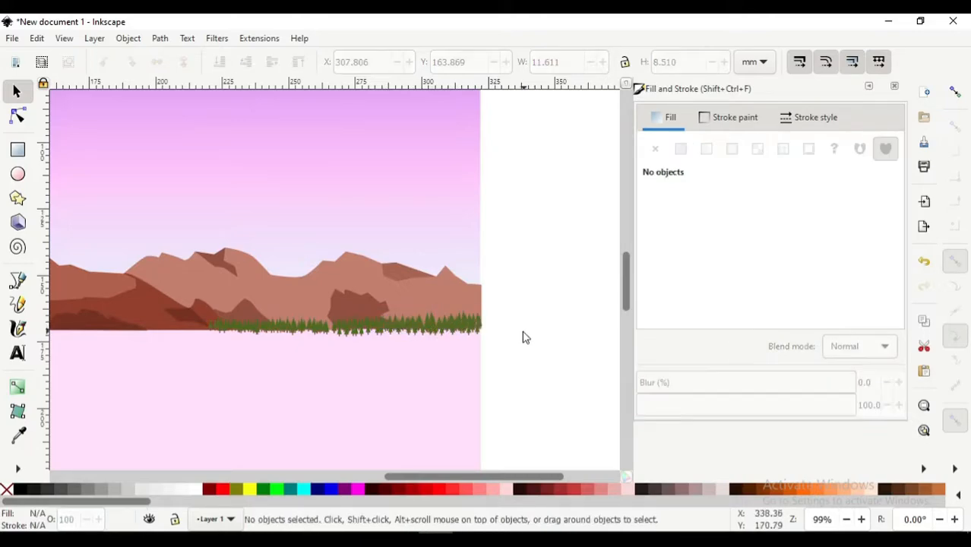
pyautogui.scroll(-2, 523, 336)
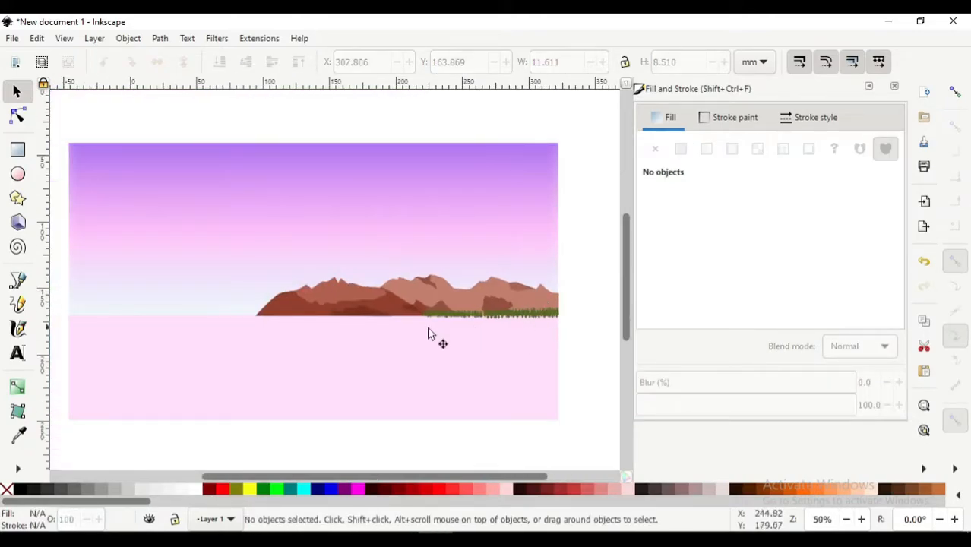
# Start a Pen path with snapping enabled at the middle mountain's base and run it along the horizon to the background's right edge
pyautogui.scroll(-2, 362, 308)
pyautogui.hscroll(-2, 340, 292)
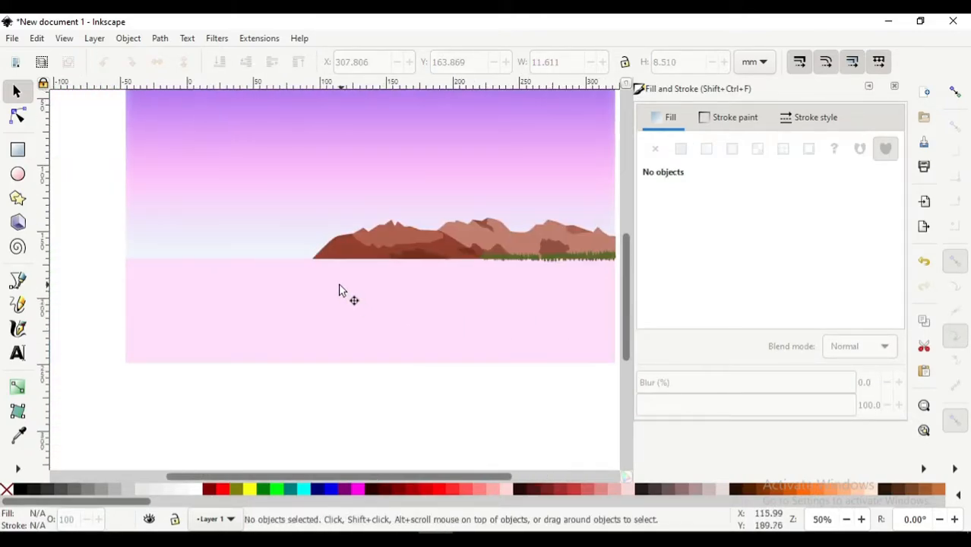
pyautogui.click(18, 281)
pyautogui.hscroll(4, 188, 246)
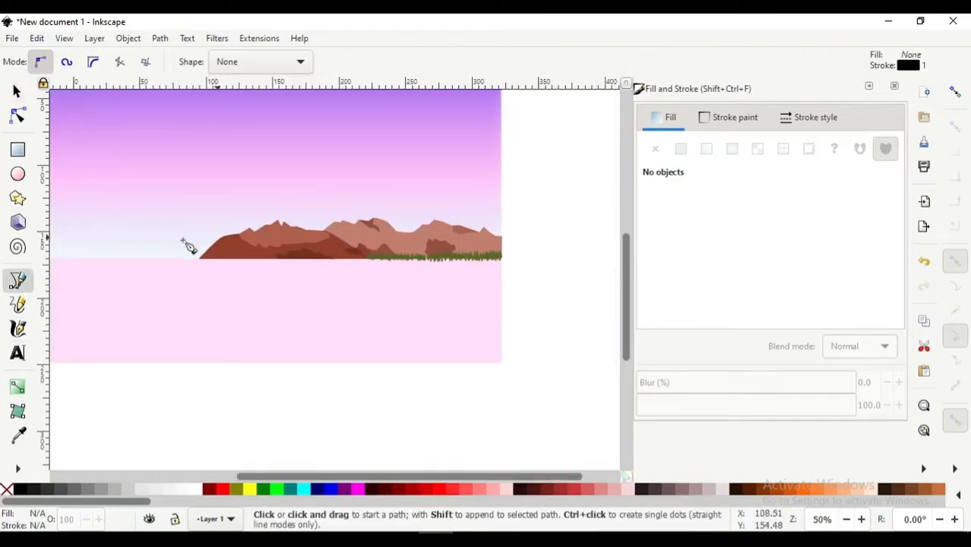
pyautogui.click(956, 94)
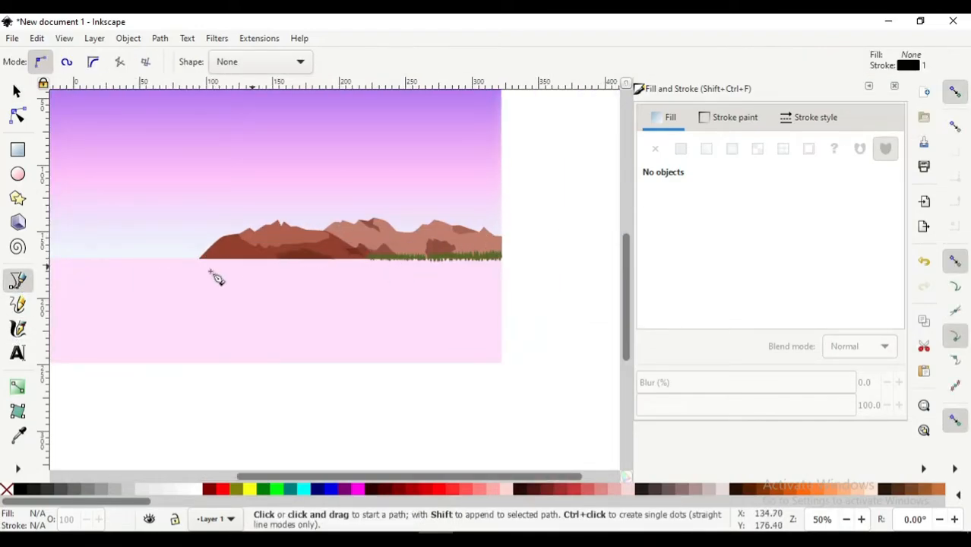
pyautogui.click(280, 261)
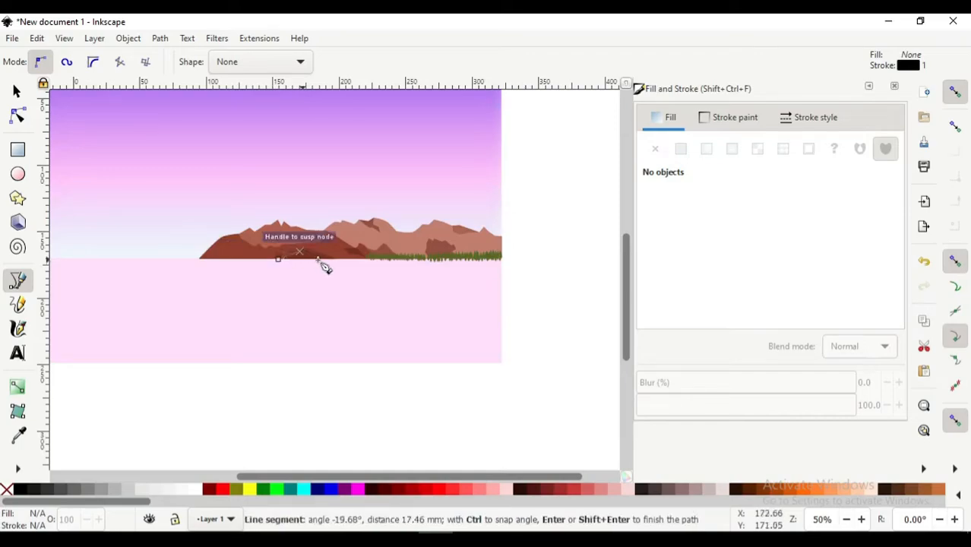
pyautogui.click(509, 267)
pyautogui.scroll(2, 510, 267)
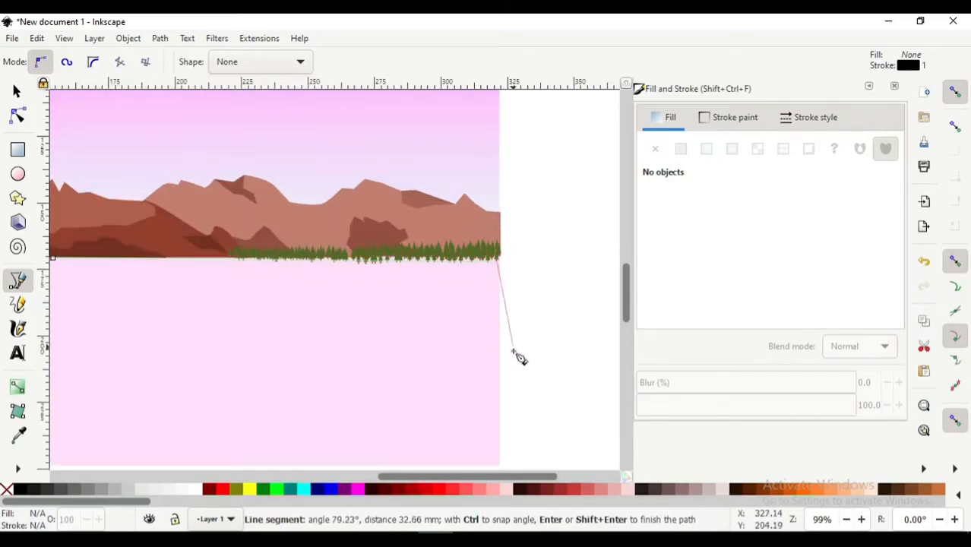
pyautogui.scroll(2, 511, 282)
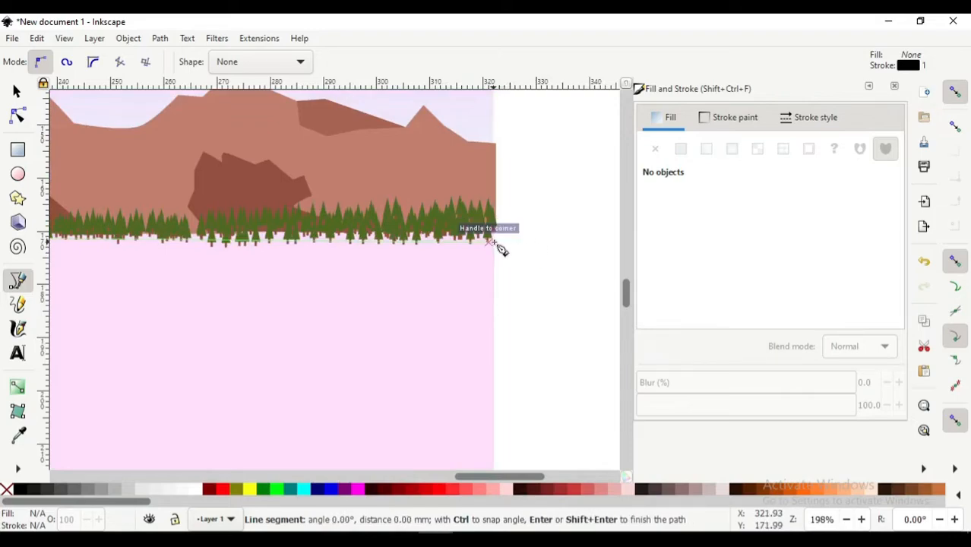
# Turn snapping off and close the path as a thin strip about 168 mm long beneath the trees, ending at the middle mountain's base
pyautogui.click(955, 92)
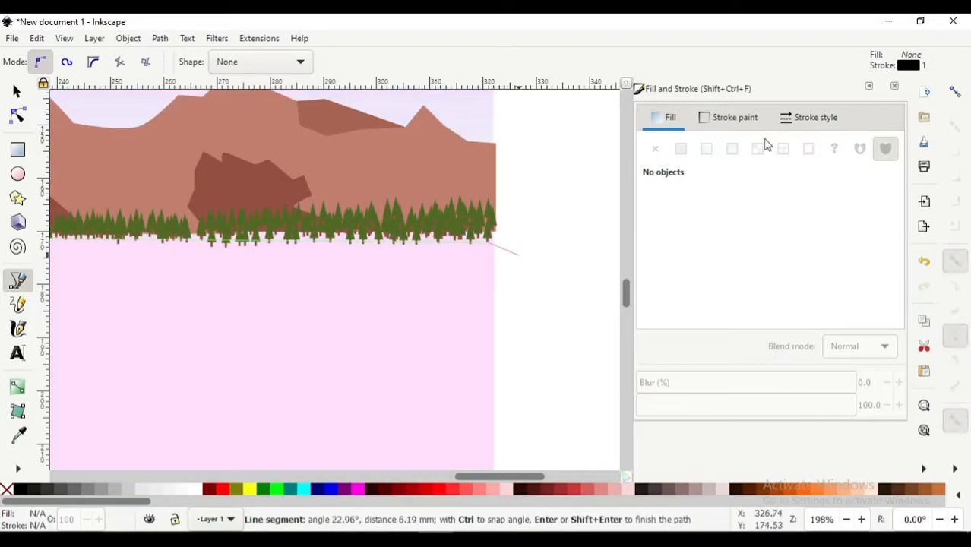
pyautogui.click(497, 247)
pyautogui.hscroll(-10, 289, 234)
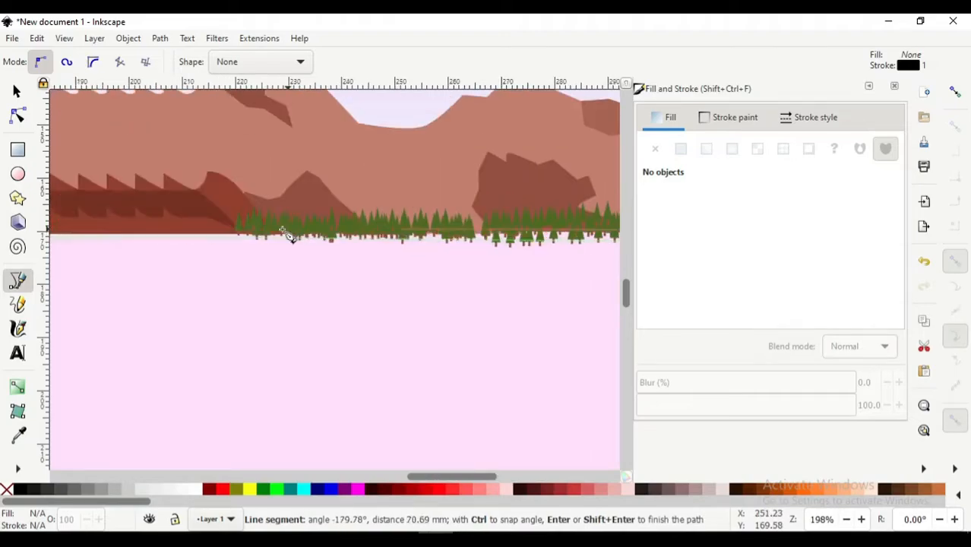
pyautogui.press('-')
pyautogui.hscroll(-6, 201, 228)
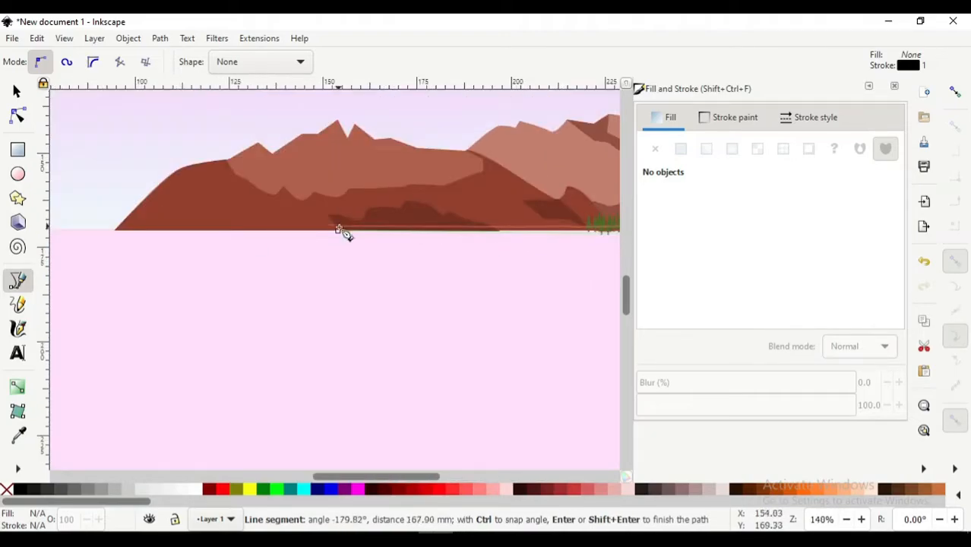
pyautogui.click(339, 231)
pyautogui.hscroll(10, 344, 262)
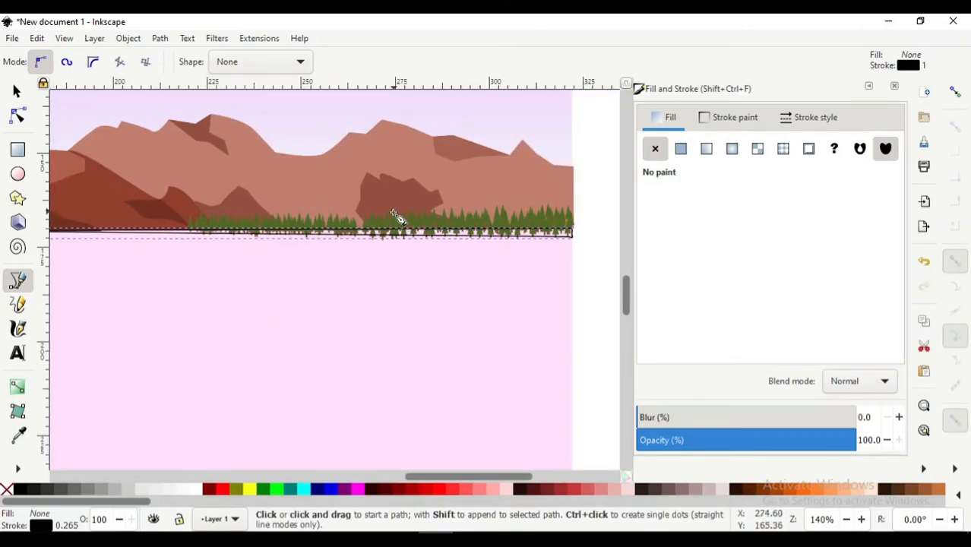
# Fill the thin ground strip with the mountain's brown adjusted to saturation 29 and lightness 74, without an outline
pyautogui.press('d')
pyautogui.click(541, 197)
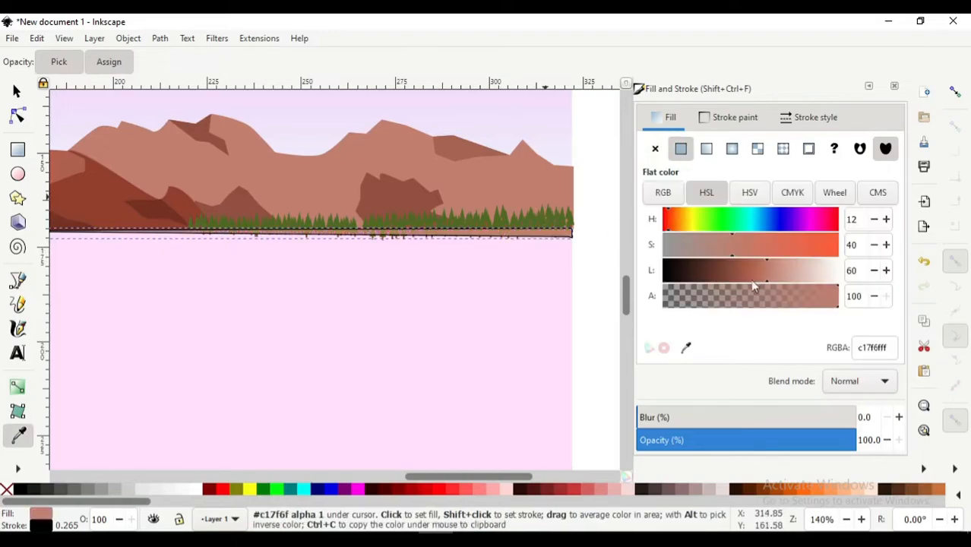
pyautogui.click(793, 275)
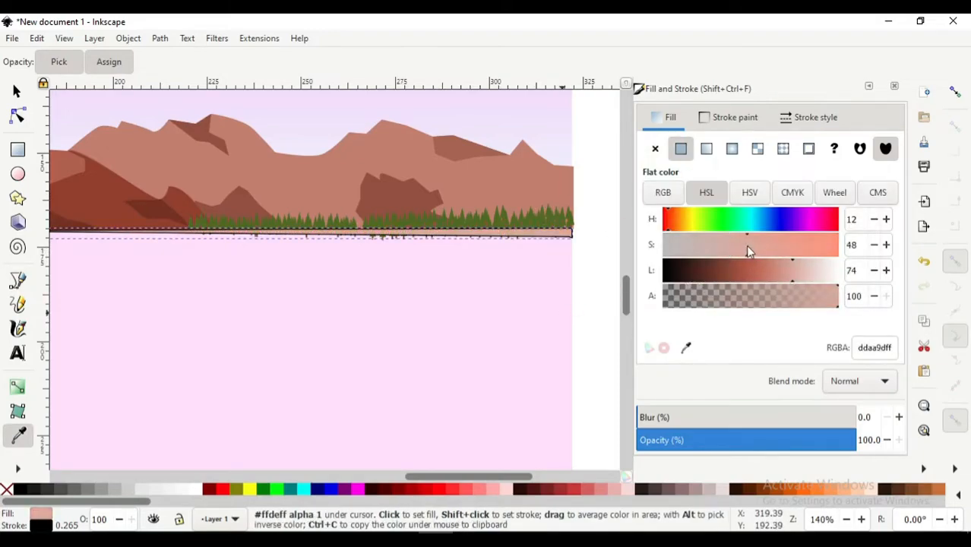
pyautogui.click(715, 254)
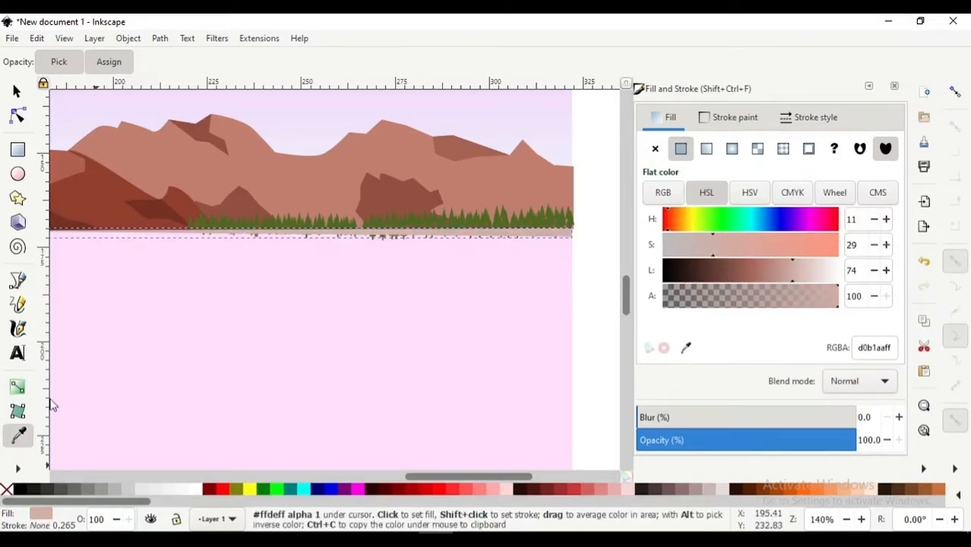
pyautogui.click(17, 115)
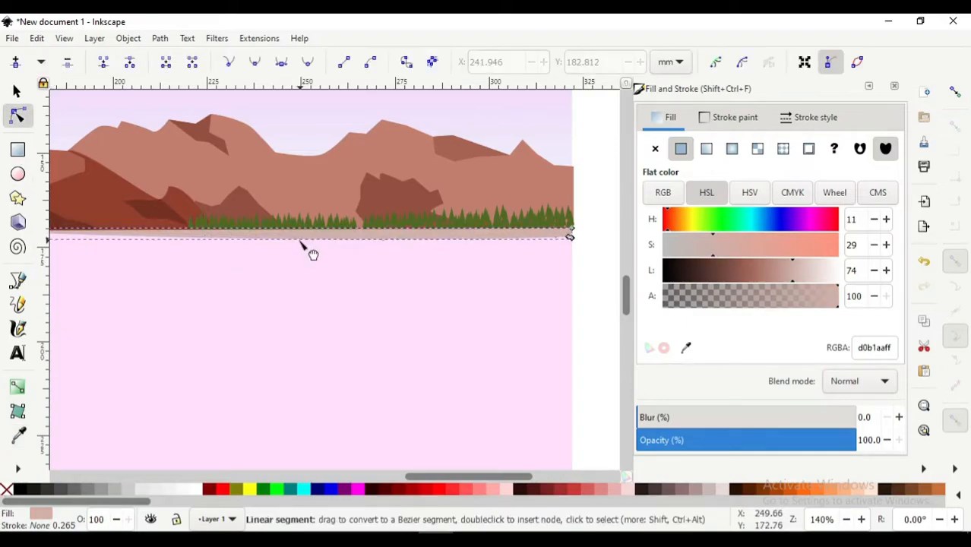
pyautogui.press('s')
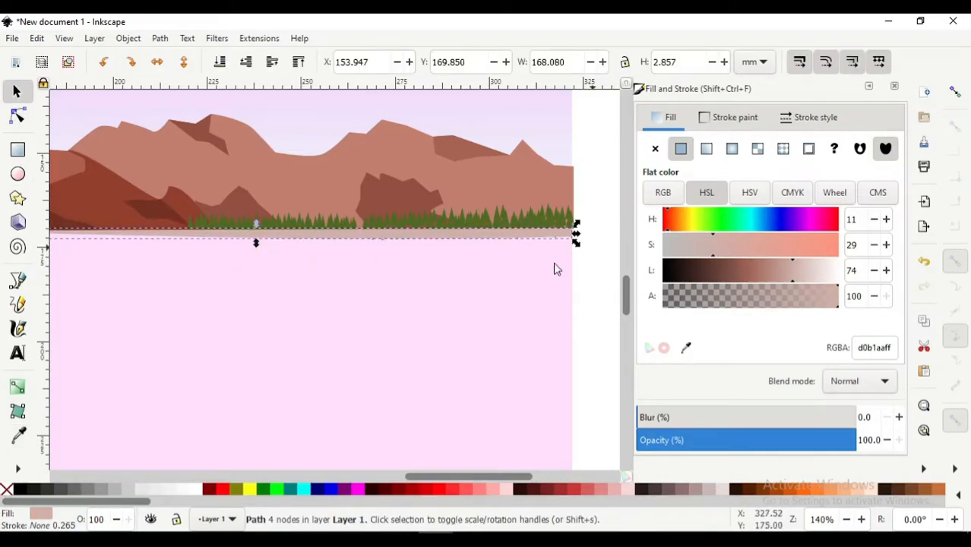
# Select all the trees along the horizon and raise them to the top, above the ground strip
pyautogui.click(605, 270)
pyautogui.moveTo(605, 269); pyautogui.dragTo(162, 205)
pyautogui.click(302, 63)
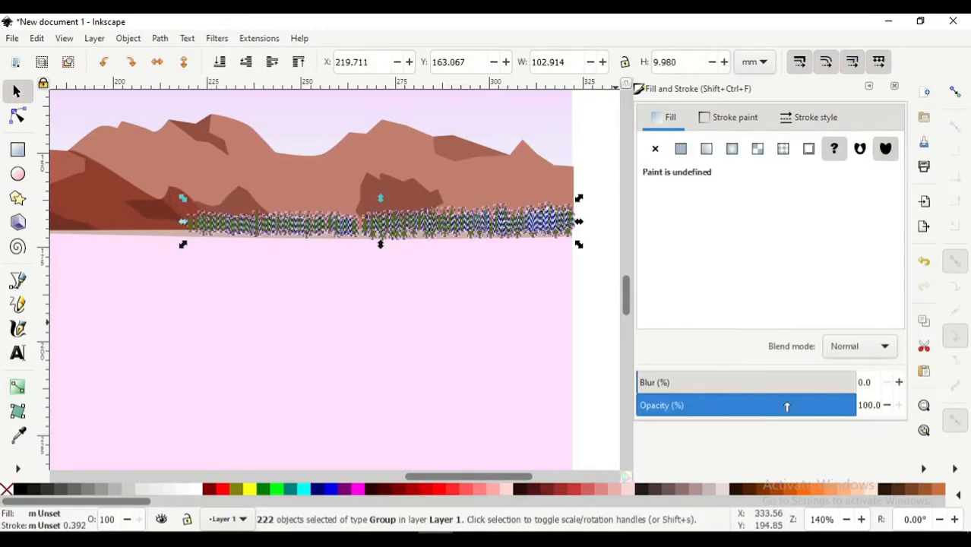
pyautogui.click(596, 286)
# Start a snapped Pen path at the foreground's upper-left corner and run it along the horizon to the background's right edge
pyautogui.scroll(-2, 389, 383)
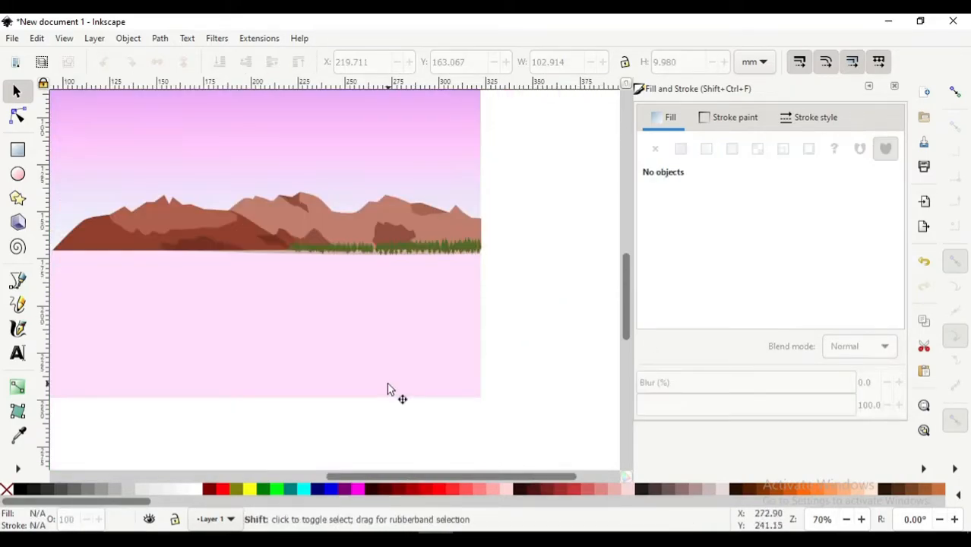
pyautogui.hscroll(-3, 387, 382)
pyautogui.scroll(-1, 387, 382)
pyautogui.click(388, 354)
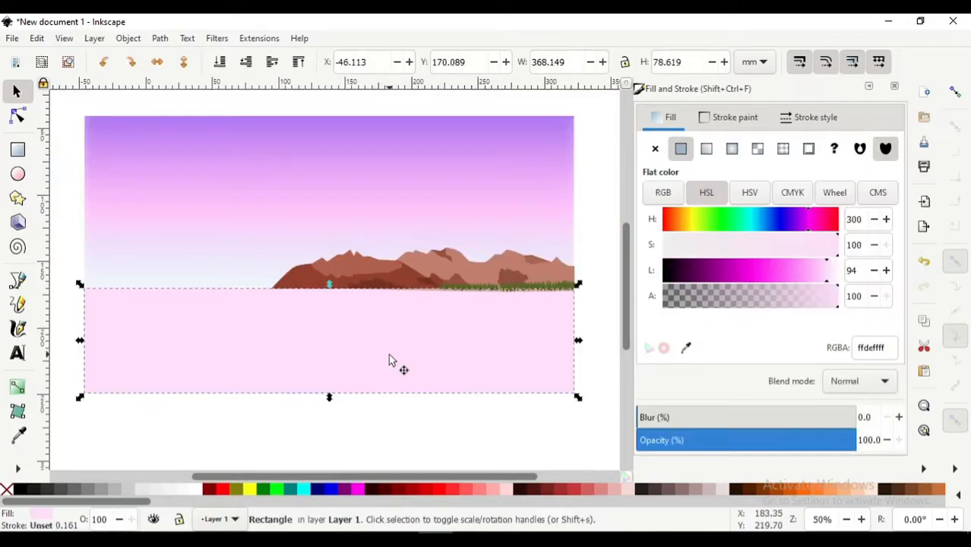
pyautogui.click(19, 281)
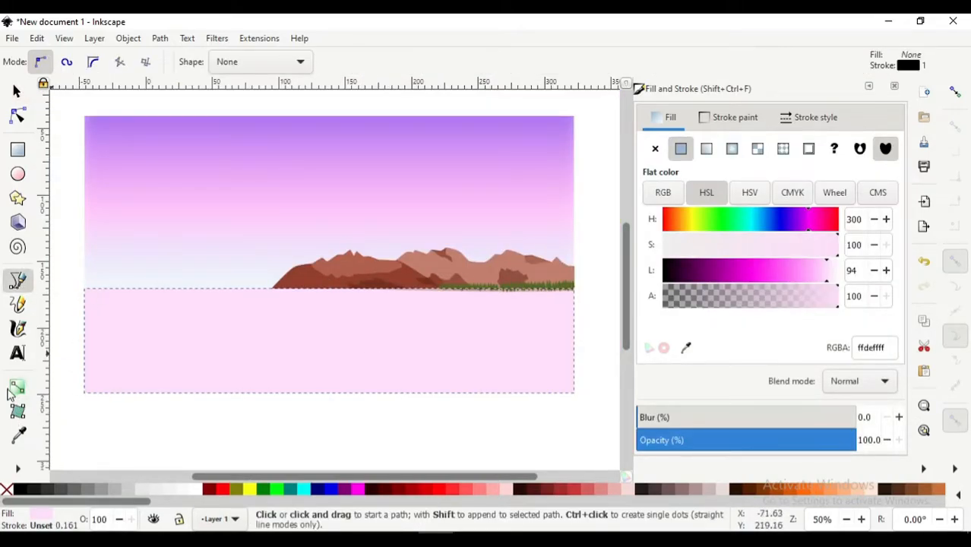
pyautogui.click(84, 288)
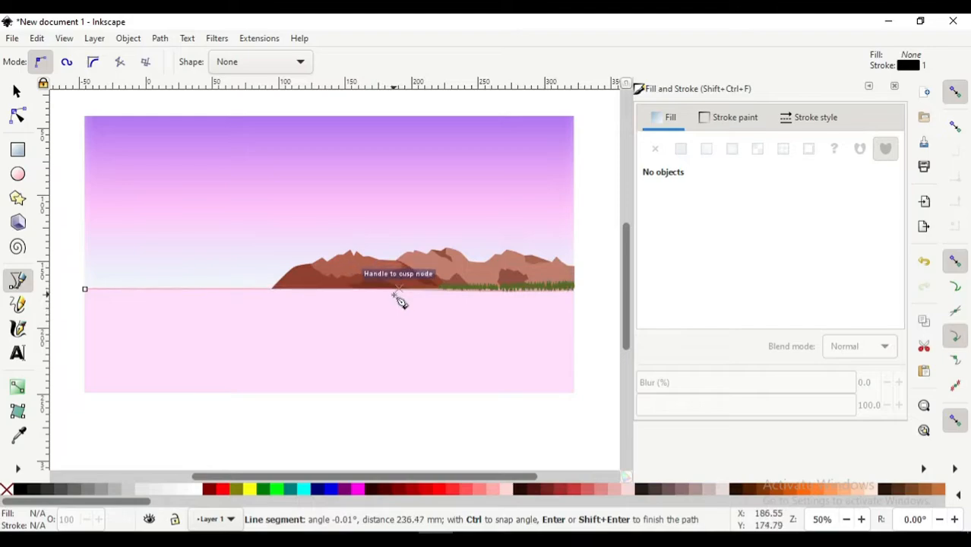
pyautogui.click(395, 296)
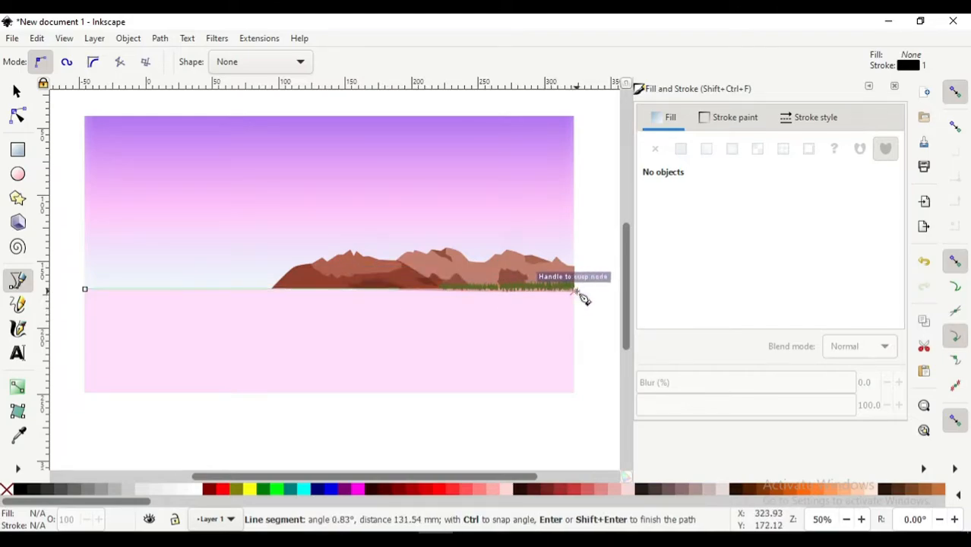
pyautogui.click(576, 290)
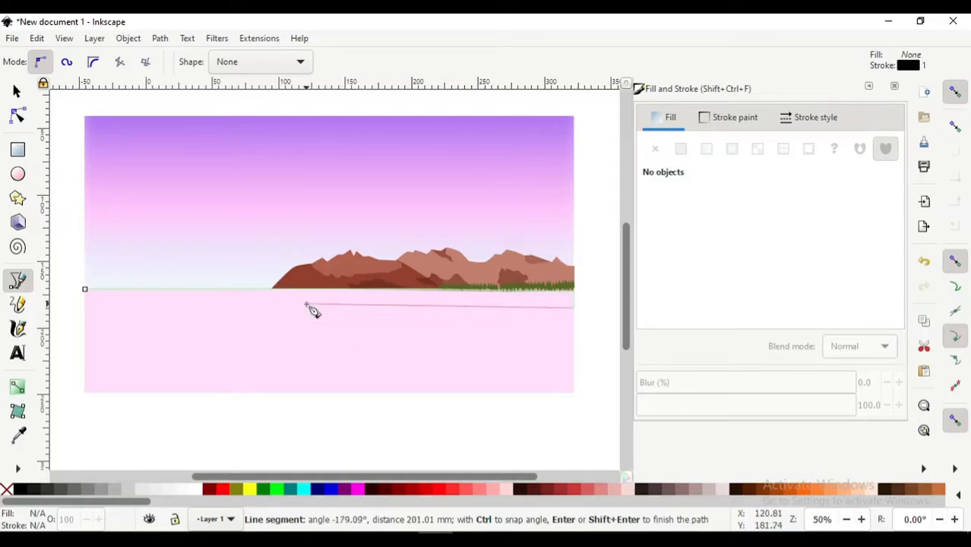
# Carry the path back across the foreground as a long pointed inlet with a rounded bend, and close it along the left edge
pyautogui.click(171, 315)
pyautogui.click(202, 311)
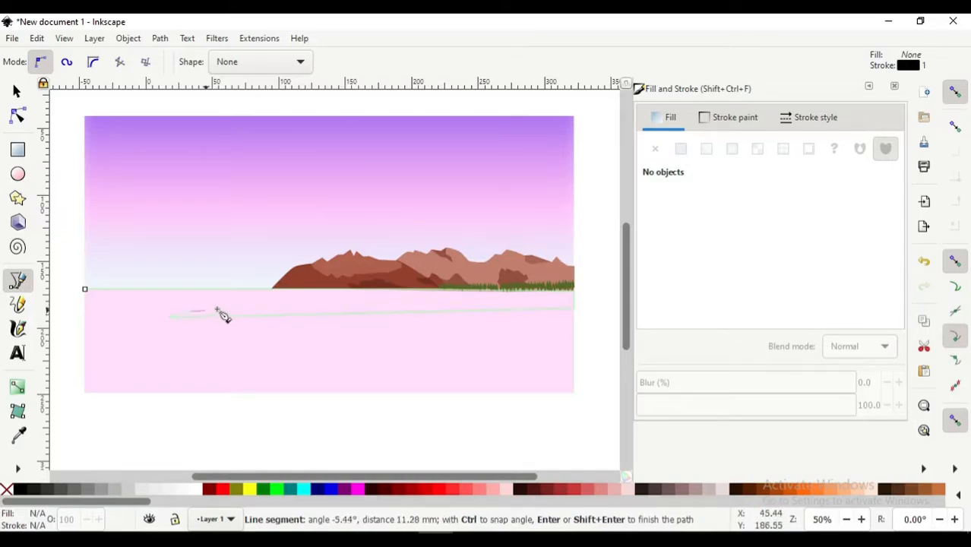
pyautogui.moveTo(318, 313); pyautogui.dragTo(239, 296)
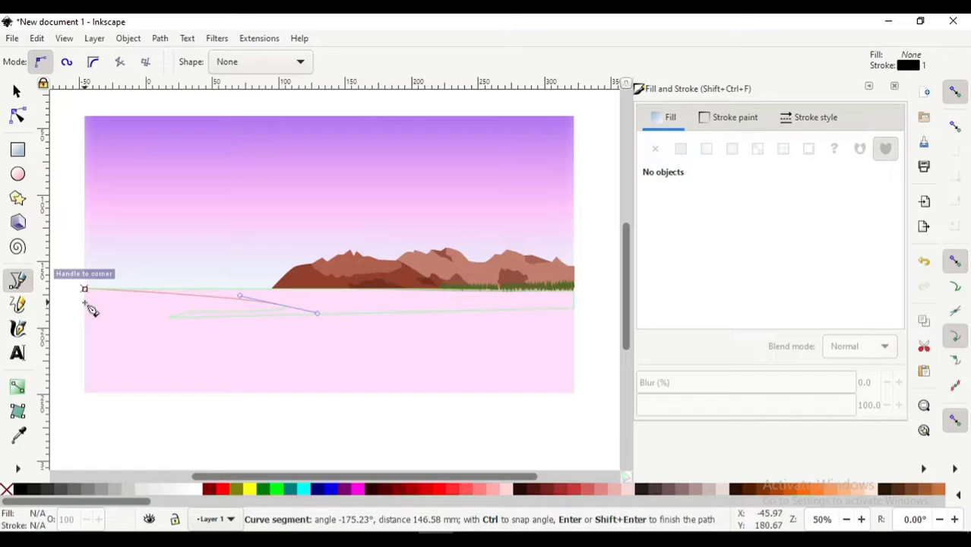
pyautogui.scroll(2, 90, 307)
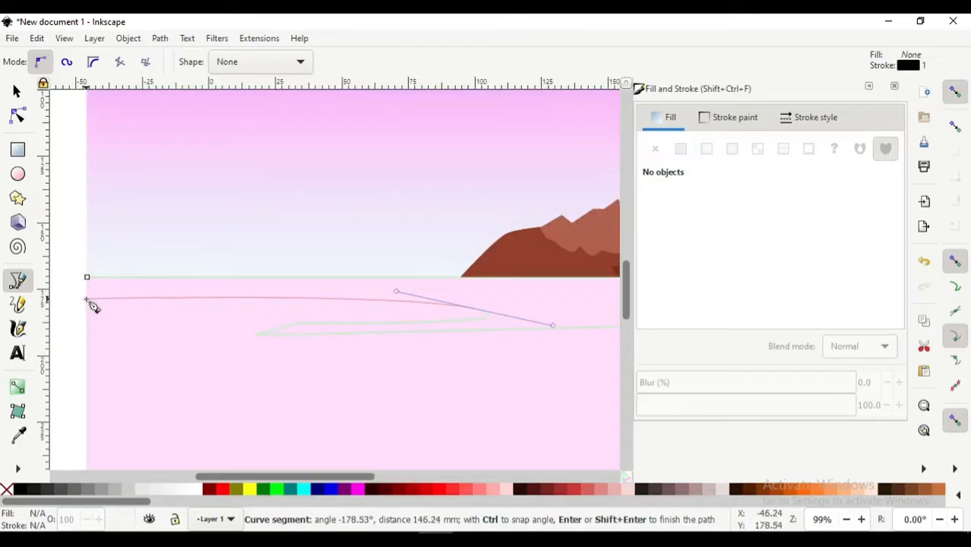
pyautogui.moveTo(87, 300)
pyautogui.mouseDown()
pyautogui.moveTo(205, 362)
pyautogui.moveTo(277, 375)
pyautogui.mouseUp()
# Move the node at the shoreline path's rounded bend up to about Y 180.4 mm
pyautogui.click(18, 114)
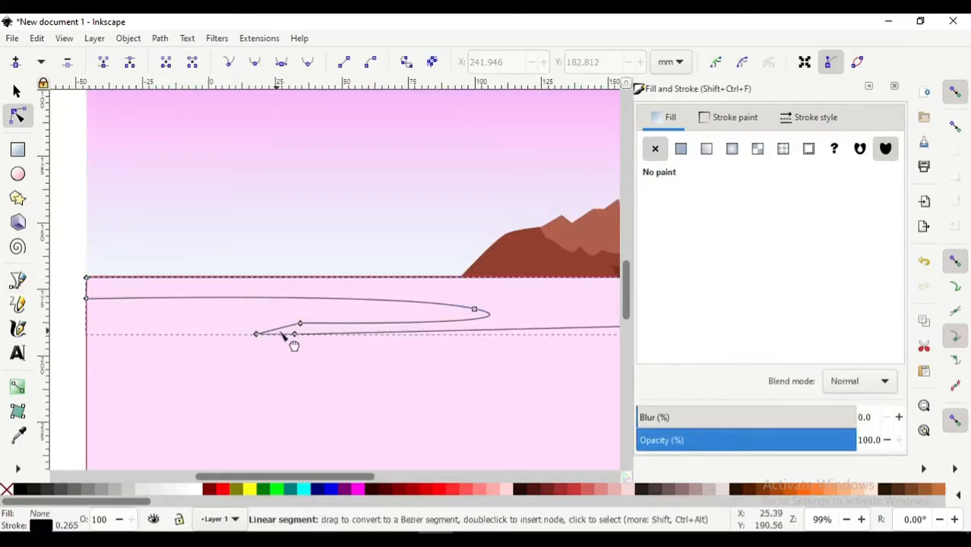
pyautogui.click(476, 310)
pyautogui.moveTo(480, 311); pyautogui.dragTo(478, 304)
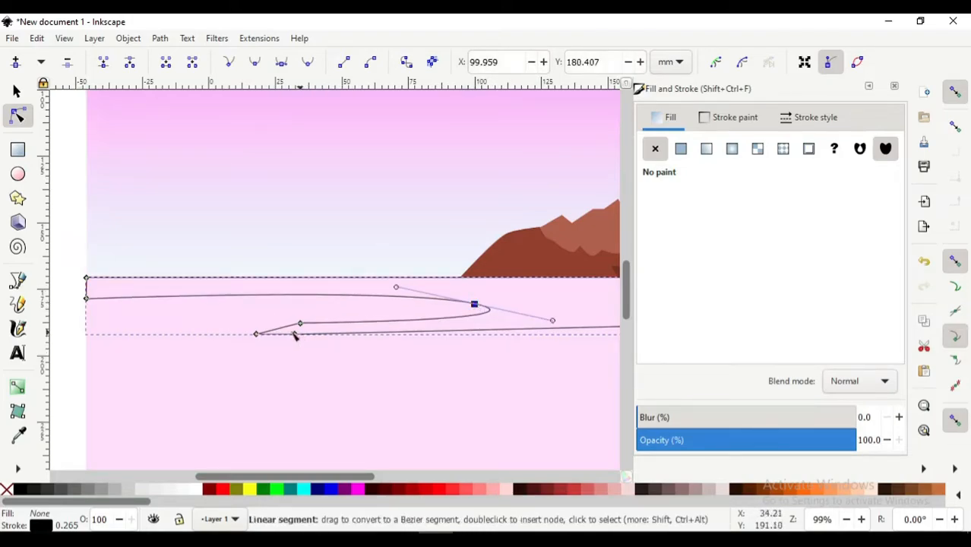
# Flatten the shoreline shape to about 17.4 mm high, keeping its upper edge on the horizon
pyautogui.scroll(-2, 276, 362)
pyautogui.hscroll(-4, 280, 362)
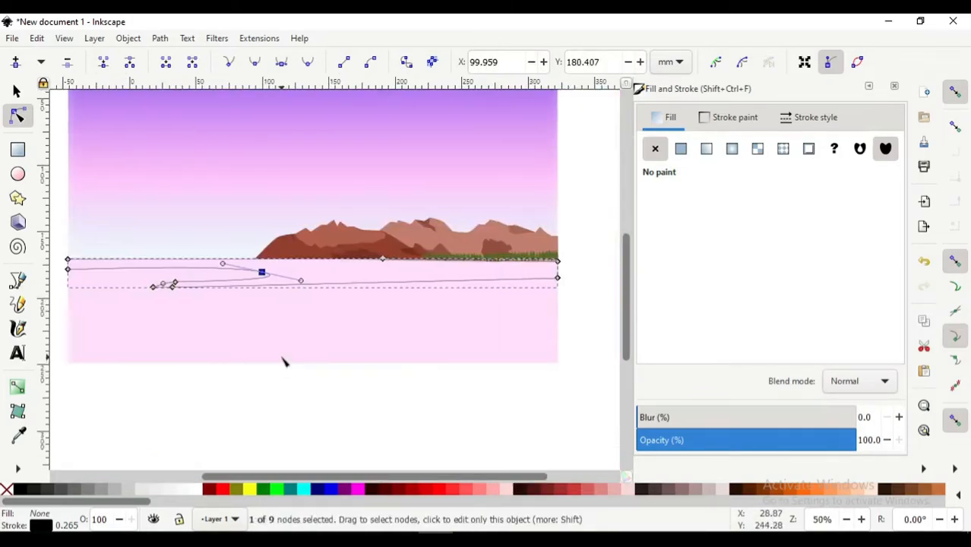
pyautogui.press('s')
pyautogui.moveTo(309, 295)
pyautogui.mouseDown()
pyautogui.moveTo(319, 285)
pyautogui.moveTo(308, 289)
pyautogui.mouseUp()
pyautogui.click(331, 401)
pyautogui.click(262, 287)
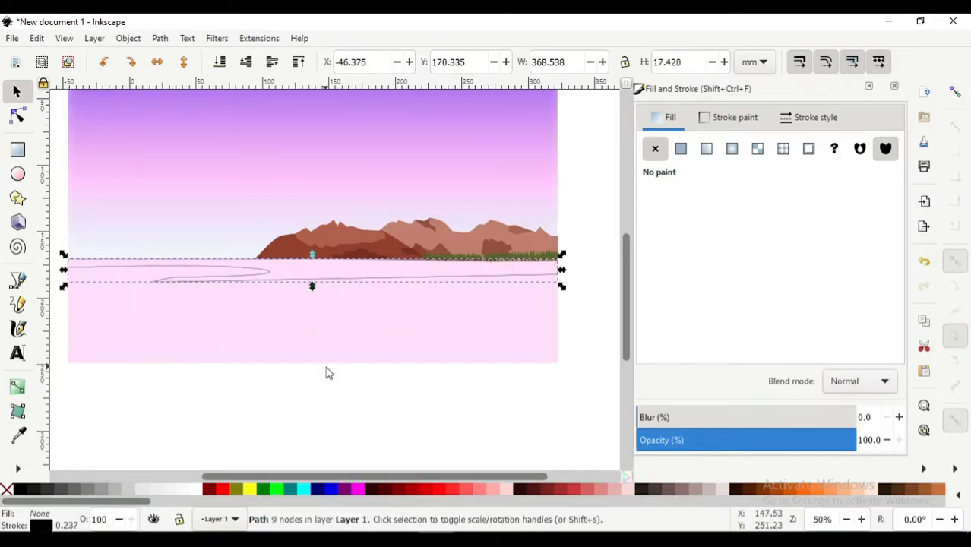
# Fill the shoreline shape with the foreground's pale pink ffdeff and remove its outline
pyautogui.click(328, 370)
pyautogui.click(281, 283)
pyautogui.press('d')
pyautogui.click(275, 308)
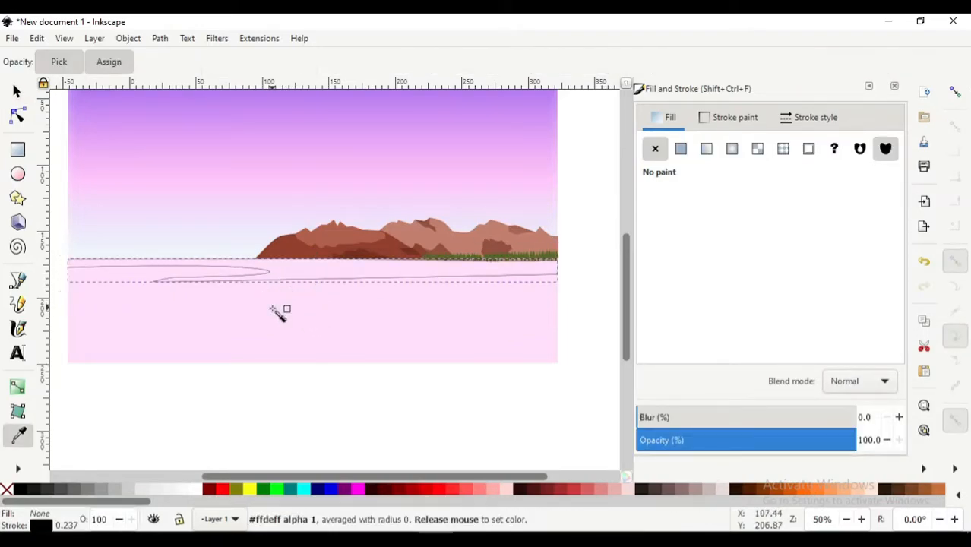
pyautogui.press('s')
# Try lowering the foreground rectangle's upper edge to make it 75.946 mm high, and undo the resize
pyautogui.click(203, 340)
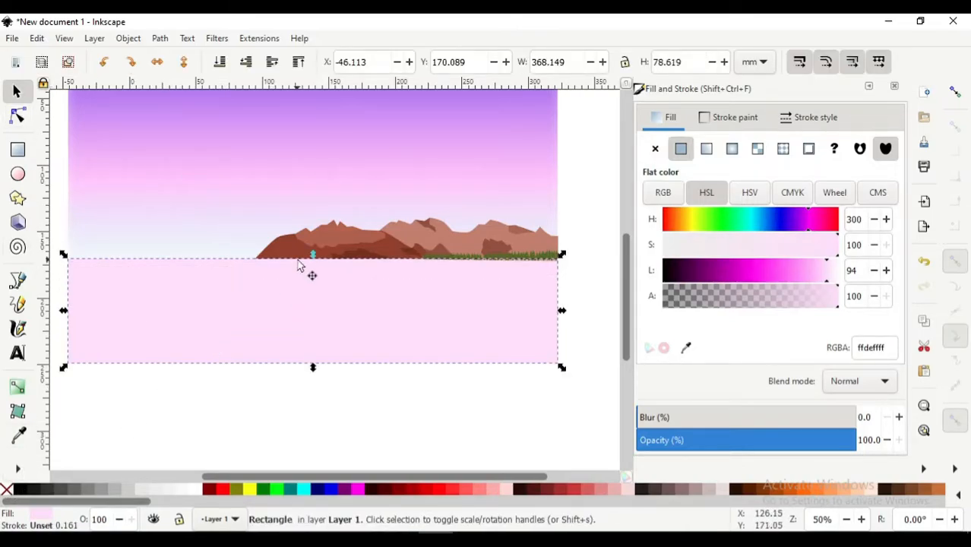
pyautogui.moveTo(313, 255)
pyautogui.mouseDown()
pyautogui.moveTo(314, 319)
pyautogui.moveTo(314, 260)
pyautogui.mouseUp()
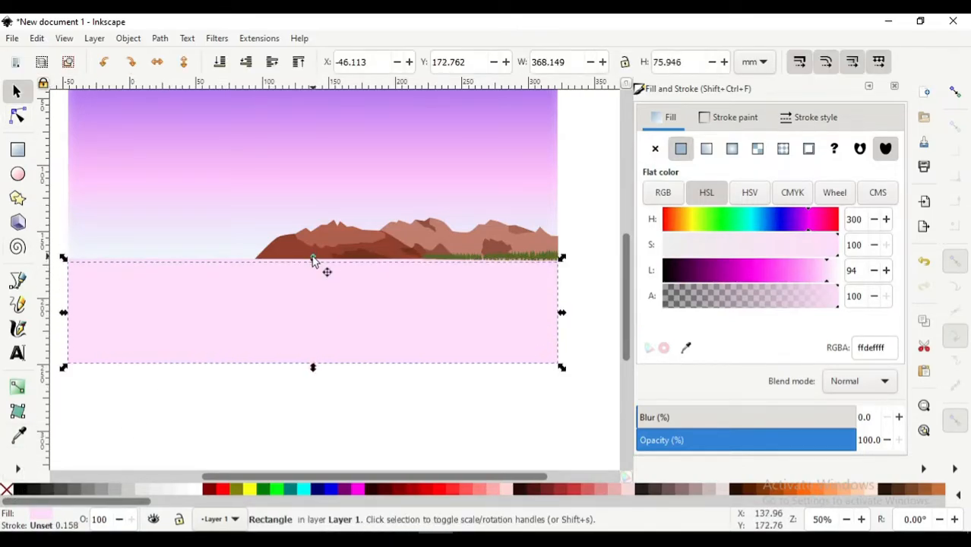
pyautogui.hotkey('ctrl', 'z')
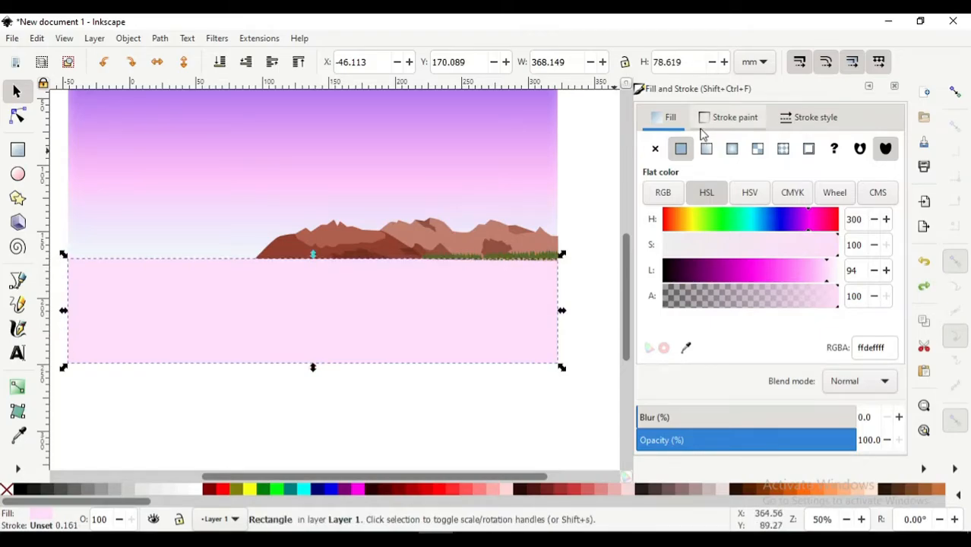
# Apply a linear gradient to the foreground rectangle, running vertically from its upper edge to its lower edge
pyautogui.click(19, 468)
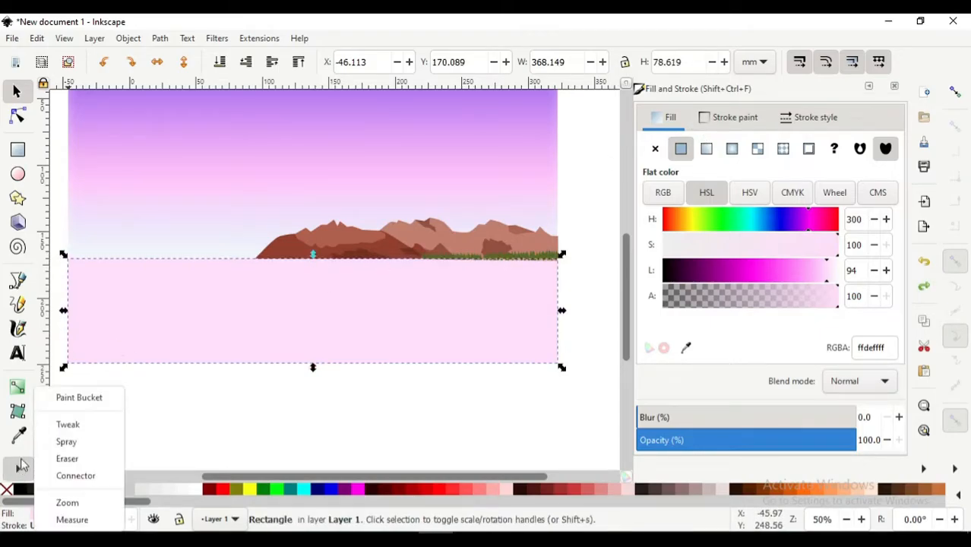
pyautogui.click(18, 388)
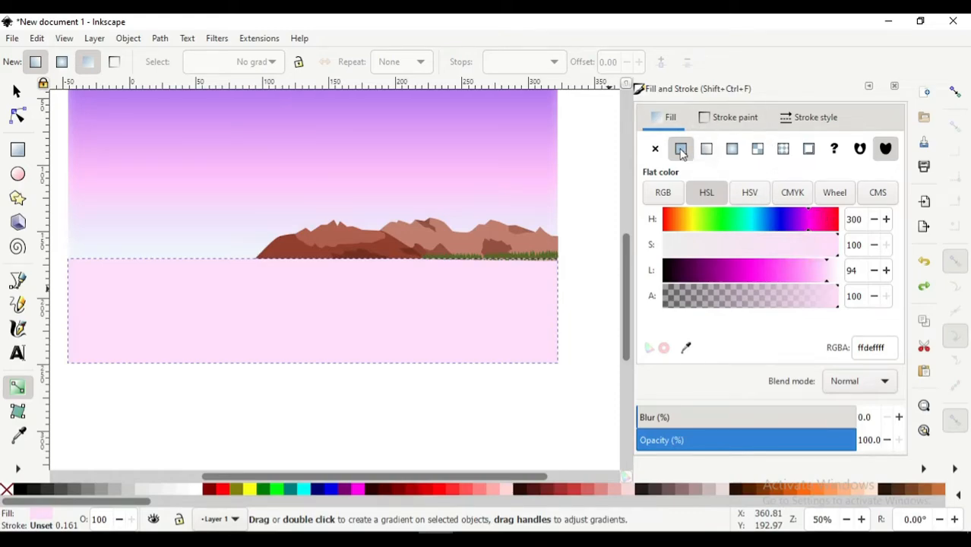
pyautogui.click(707, 149)
pyautogui.moveTo(70, 313); pyautogui.dragTo(320, 265)
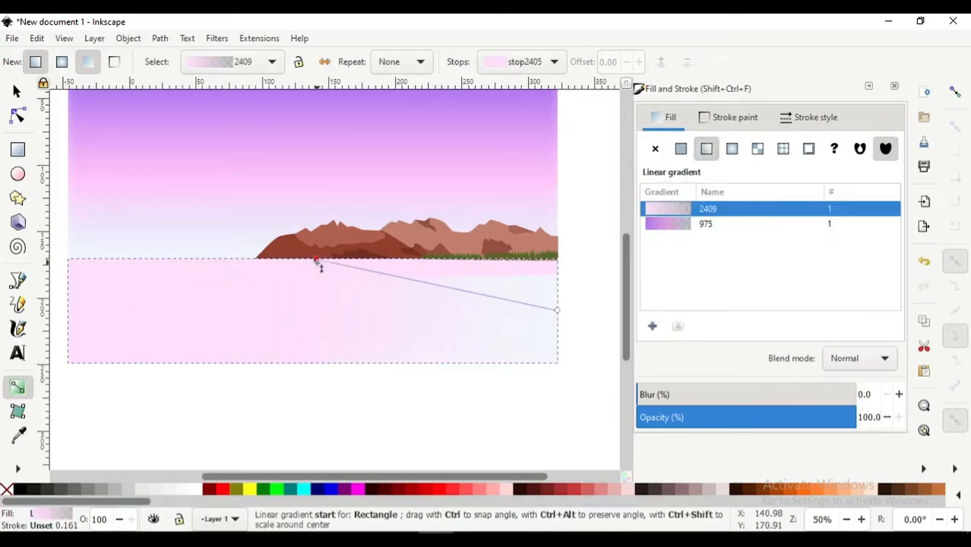
pyautogui.moveTo(557, 310); pyautogui.dragTo(323, 367)
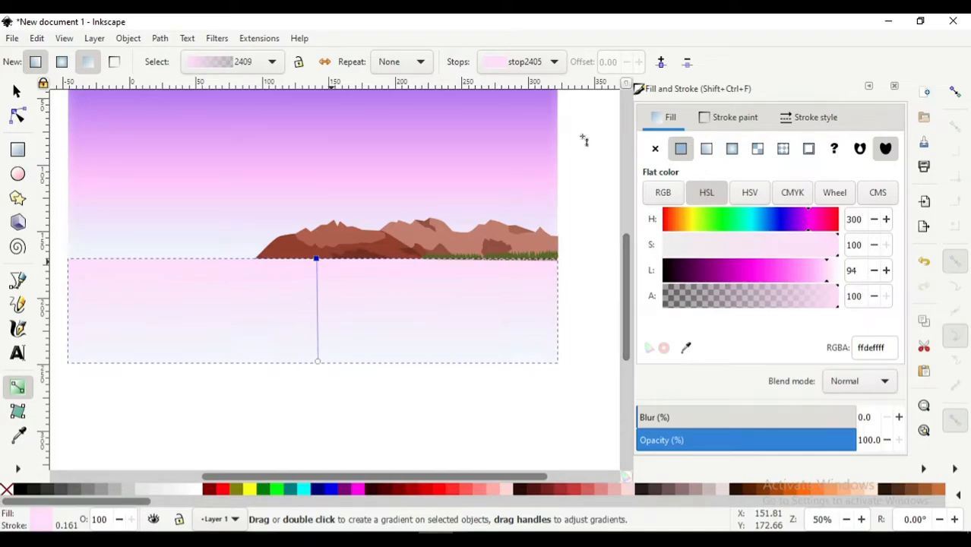
# Replace the foreground rectangle's gradient with the sky's purple gradient 975
pyautogui.scroll(2, 583, 139)
pyautogui.click(707, 149)
pyautogui.click(693, 227)
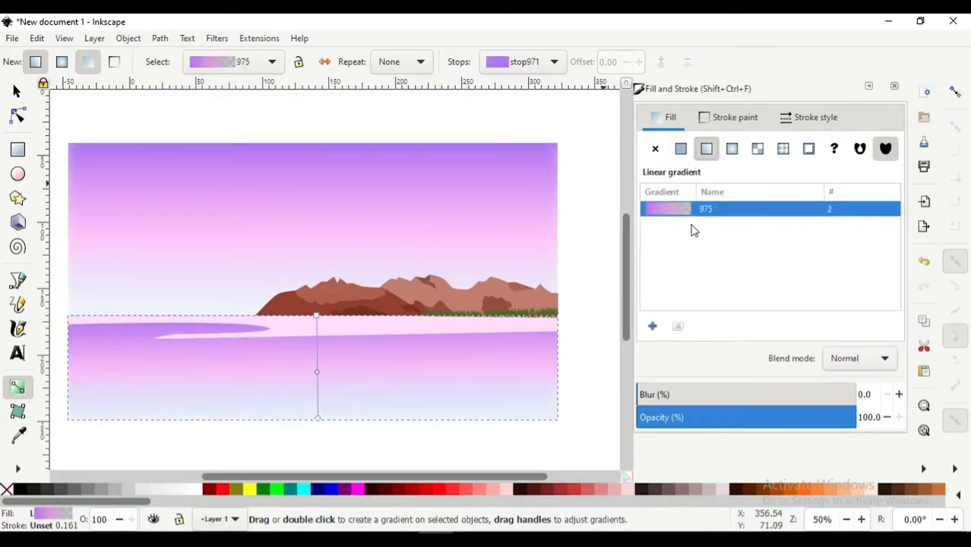
pyautogui.scroll(-2, 471, 353)
pyautogui.write('s')
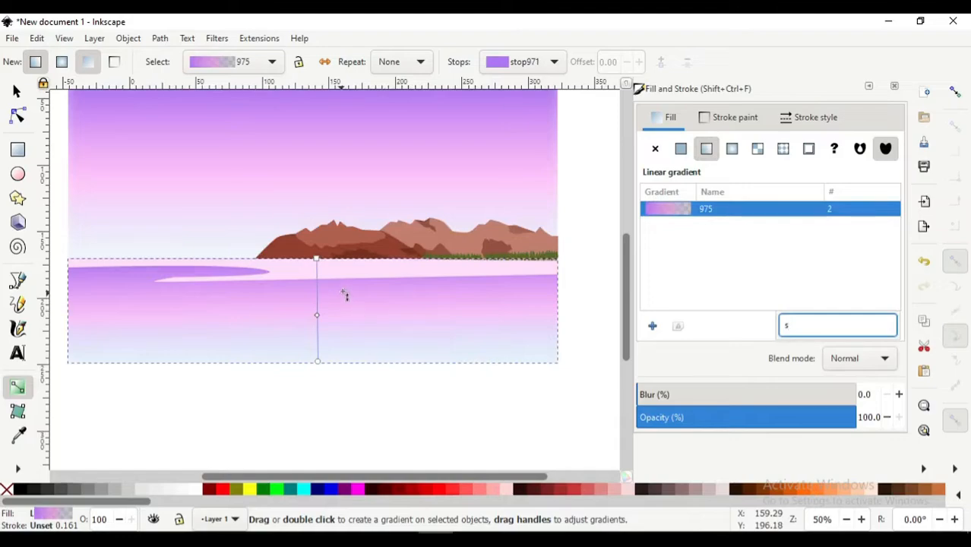
pyautogui.press('BackSpace')
# Set the foreground rectangle's opacity to 89.4% and its blur to 37.4%
pyautogui.click(17, 91)
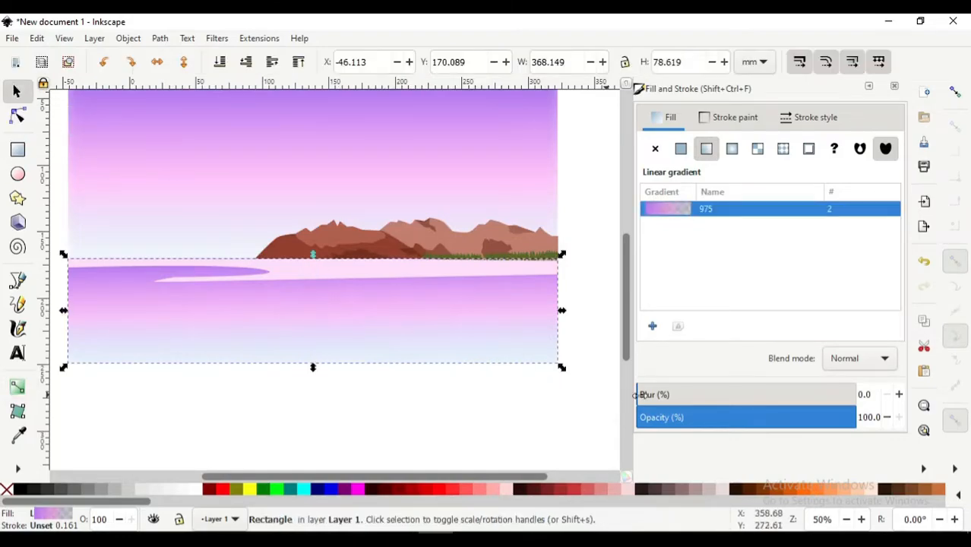
pyautogui.moveTo(837, 429); pyautogui.dragTo(842, 428)
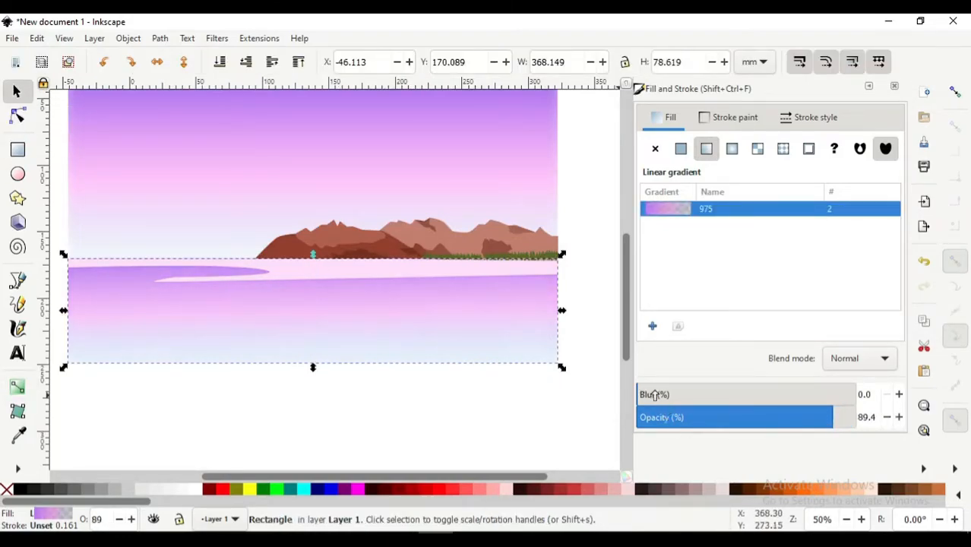
pyautogui.moveTo(654, 394); pyautogui.dragTo(720, 395)
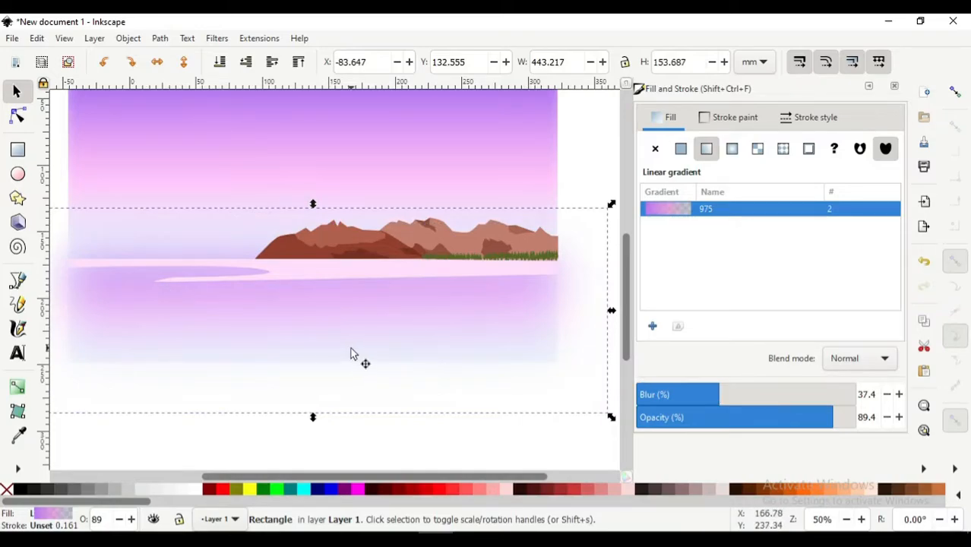
# Duplicate the blurred foreground rectangle and set the copy's blur to 0
pyautogui.rightClick(314, 332)
pyautogui.click(350, 226)
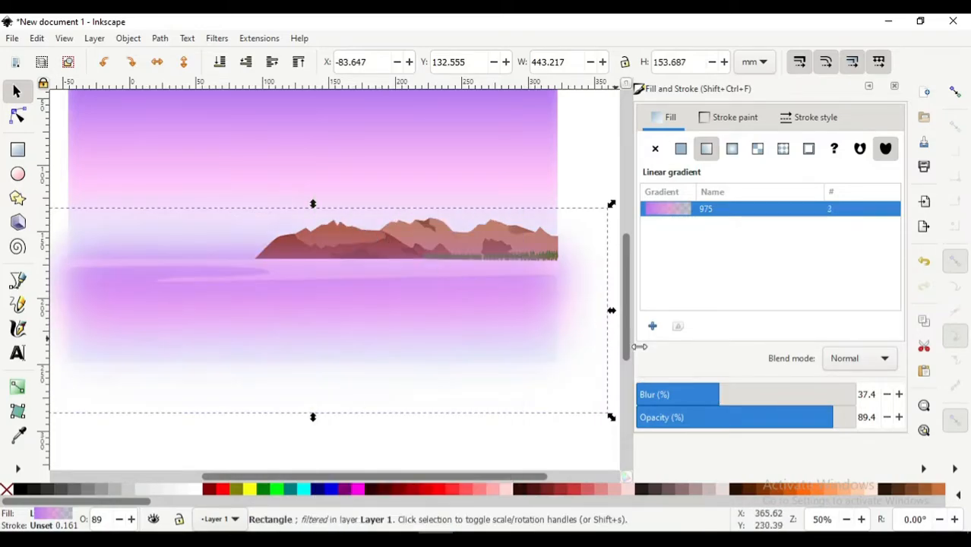
pyautogui.moveTo(700, 399); pyautogui.dragTo(601, 395)
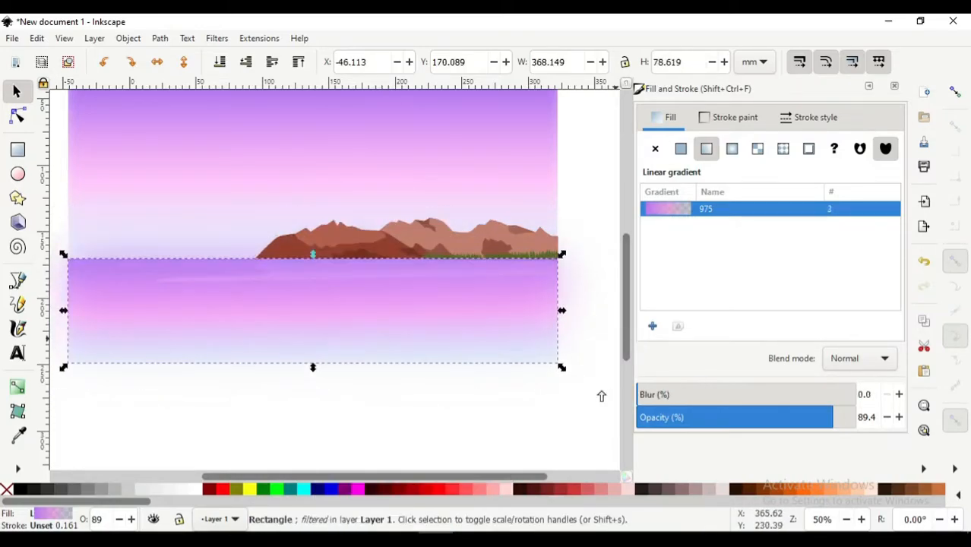
pyautogui.keyDown('shift'); pyautogui.click(217, 246); pyautogui.keyUp('shift')
pyautogui.scroll(-1, 217, 246)
pyautogui.moveTo(535, 396); pyautogui.dragTo(98, 198)
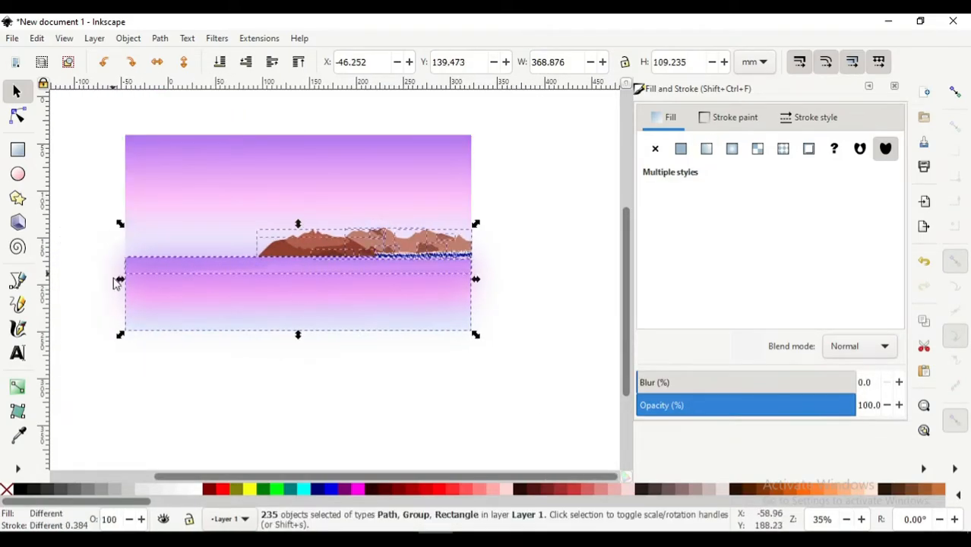
pyautogui.click(144, 358)
pyautogui.click(144, 304)
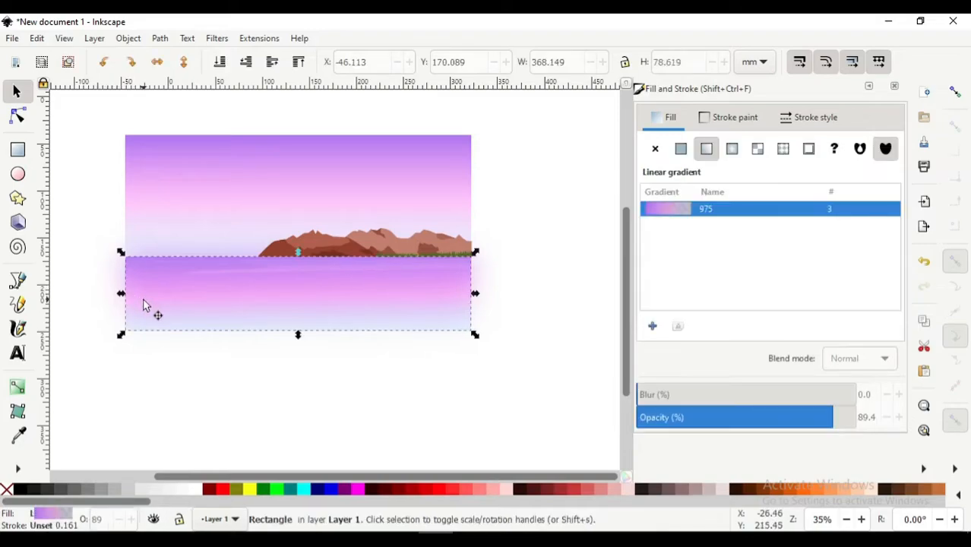
pyautogui.scroll(1, 210, 396)
pyautogui.click(212, 398)
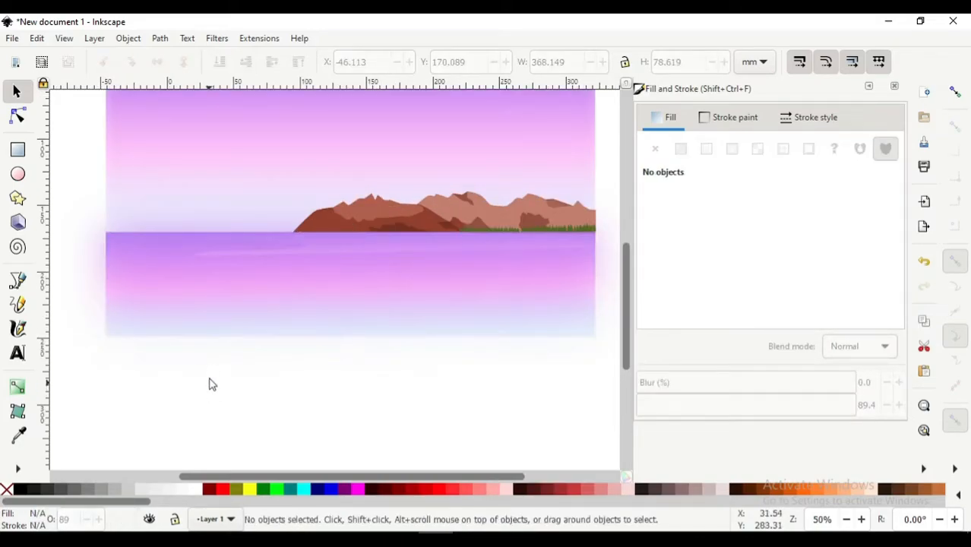
pyautogui.scroll(1, 210, 362)
pyautogui.hscroll(2, 213, 355)
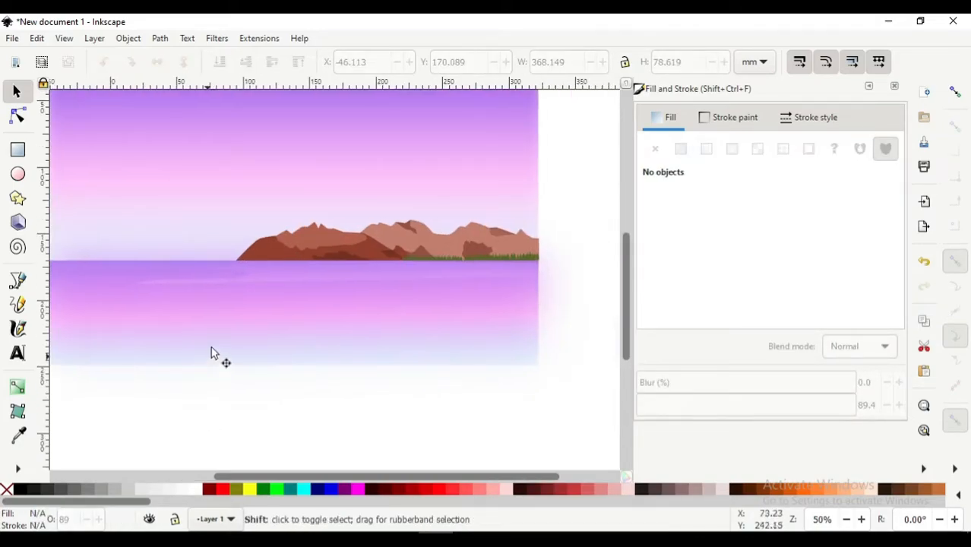
pyautogui.moveTo(577, 210)
pyautogui.mouseDown()
pyautogui.moveTo(547, 275)
pyautogui.moveTo(217, 285)
pyautogui.moveTo(267, 296)
pyautogui.mouseUp()
pyautogui.click(555, 385)
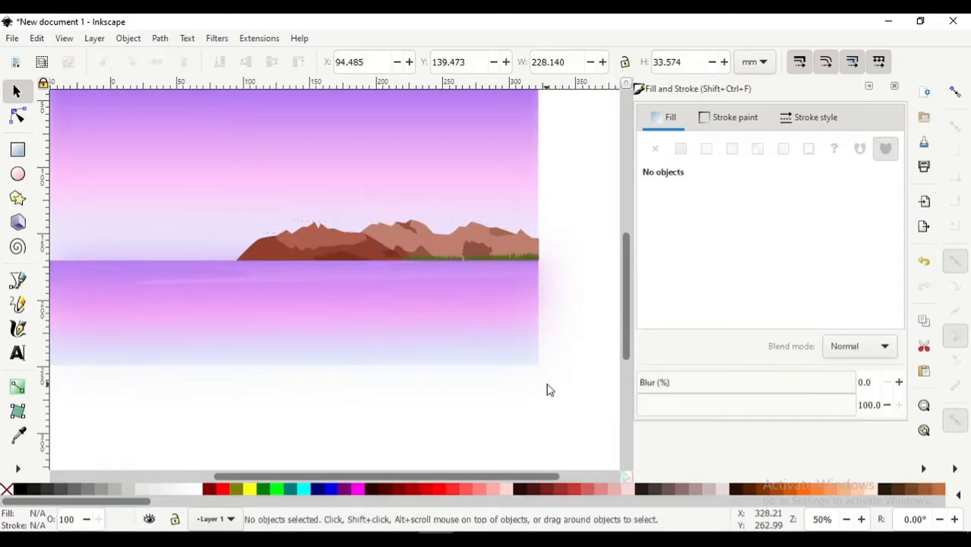
pyautogui.click(311, 314)
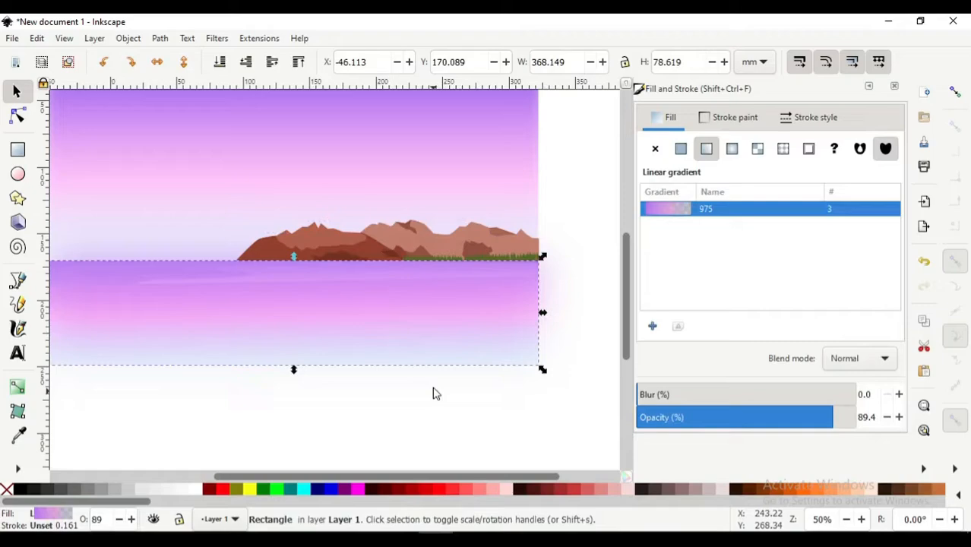
pyautogui.keyDown('shift'); pyautogui.click(172, 248); pyautogui.keyUp('shift')
pyautogui.click(174, 262)
pyautogui.click(177, 251)
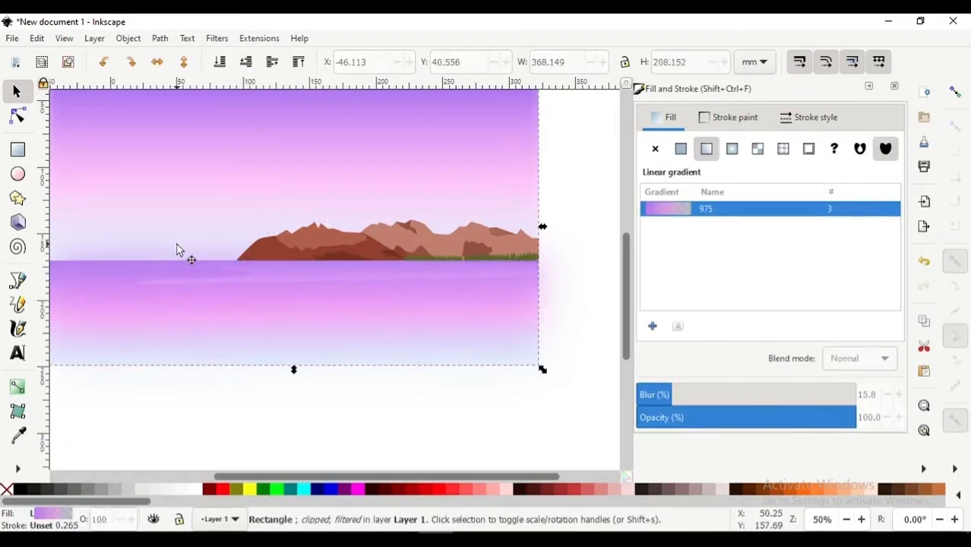
pyautogui.keyDown('ctrl'); pyautogui.scroll(-2, 177, 245); pyautogui.keyUp('ctrl')
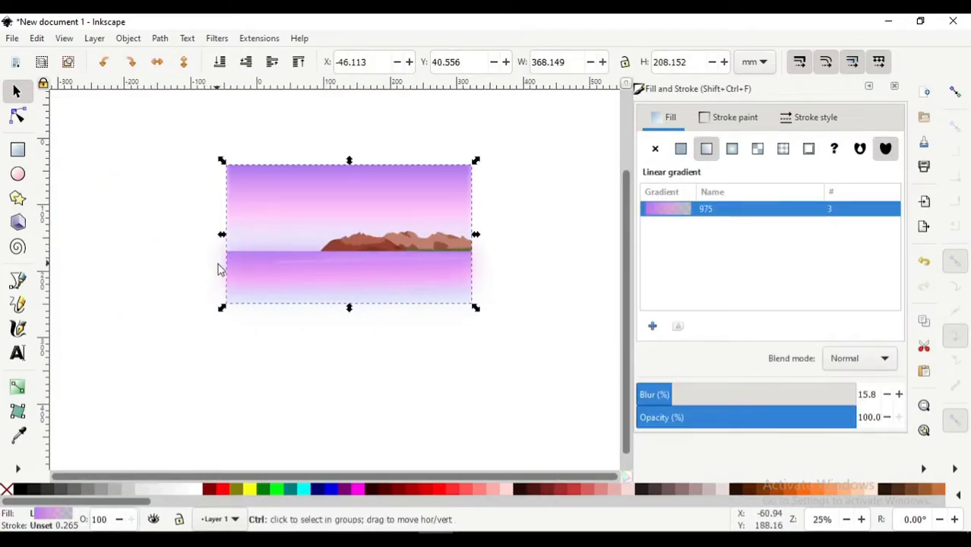
pyautogui.keyDown('ctrl'); pyautogui.scroll(1, 219, 270); pyautogui.keyUp('ctrl')
pyautogui.click(212, 259)
pyautogui.moveTo(168, 209); pyautogui.dragTo(606, 346)
pyautogui.hscroll(2, 547, 304)
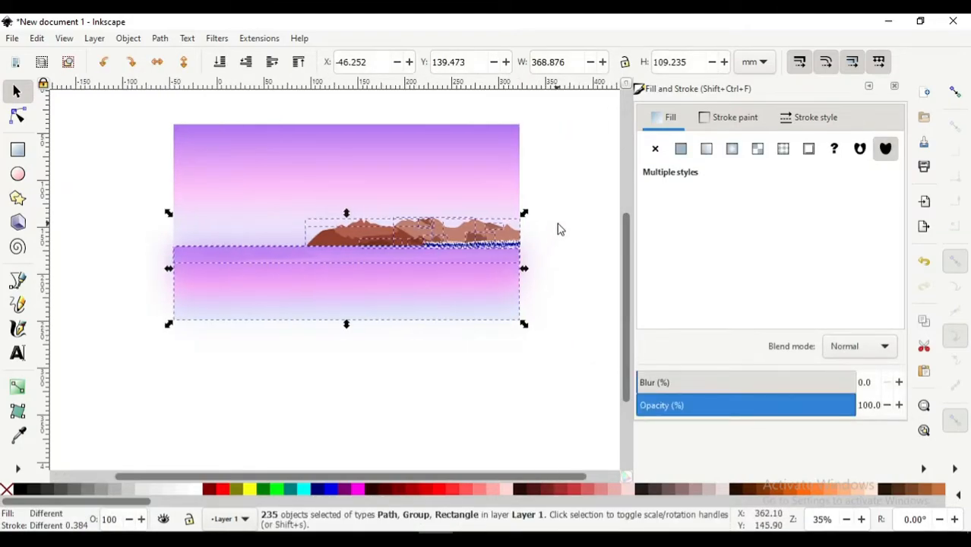
# Group all the mountain and tree-row objects above the horizon into one group
pyautogui.moveTo(560, 185); pyautogui.dragTo(282, 271)
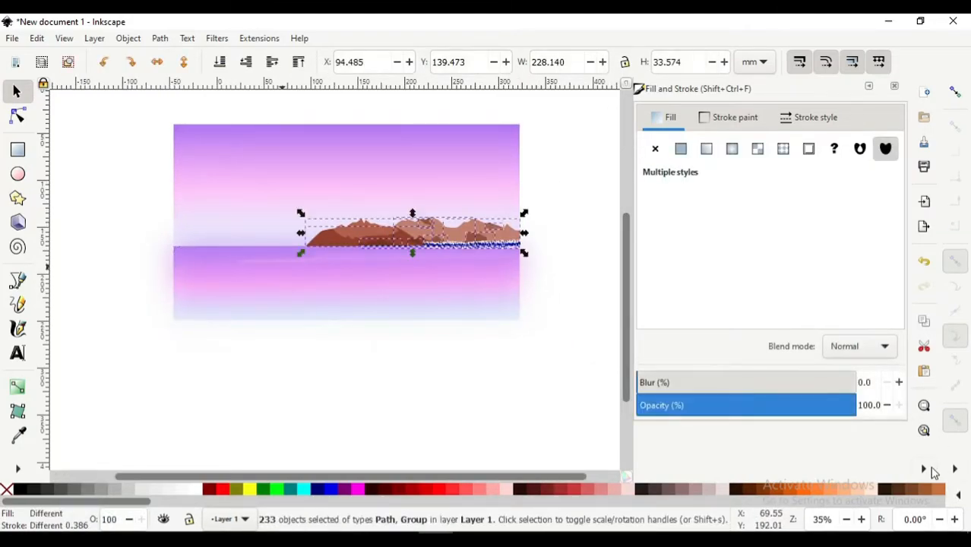
pyautogui.rightClick(782, 289)
pyautogui.click(674, 368)
pyautogui.hotkey('ctrl', 'g')
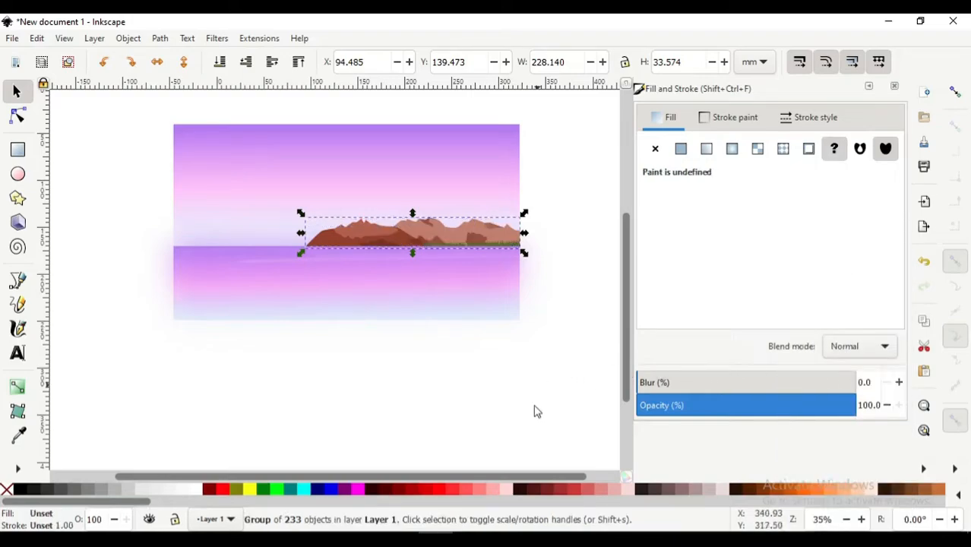
# Isolate the pale pink shoreline path from the overlapping foreground objects and raise it to the top
pyautogui.click(594, 408)
pyautogui.moveTo(594, 407); pyautogui.dragTo(130, 199)
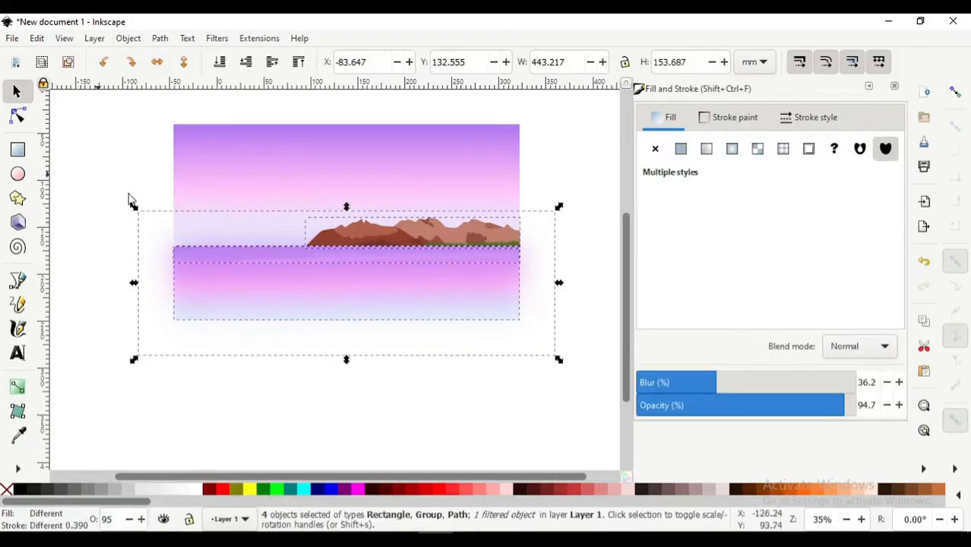
pyautogui.keyDown('shift'); pyautogui.click(365, 227); pyautogui.keyUp('shift')
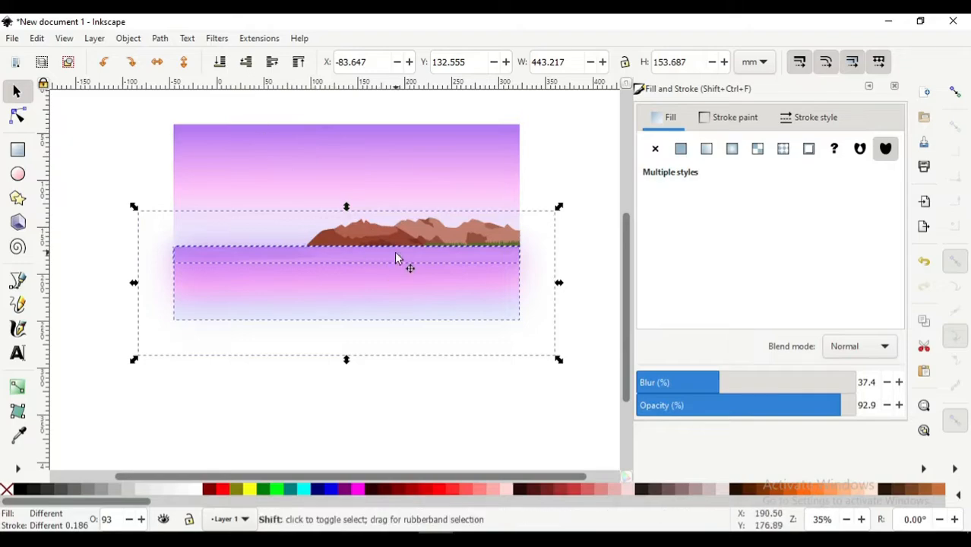
pyautogui.keyDown('shift'); pyautogui.click(522, 261); pyautogui.keyUp('shift')
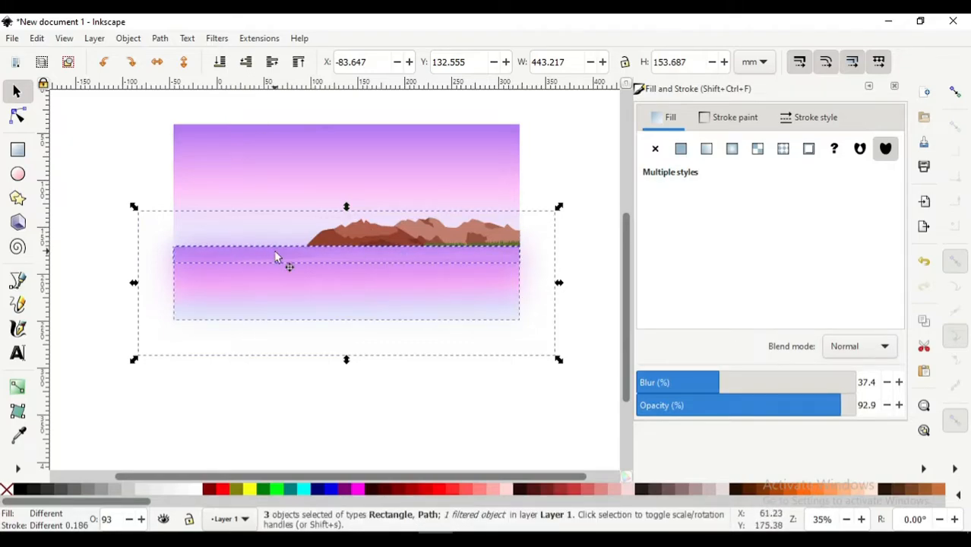
pyautogui.moveTo(121, 213); pyautogui.dragTo(562, 266)
pyautogui.keyDown('shift'); pyautogui.click(448, 236); pyautogui.keyUp('shift')
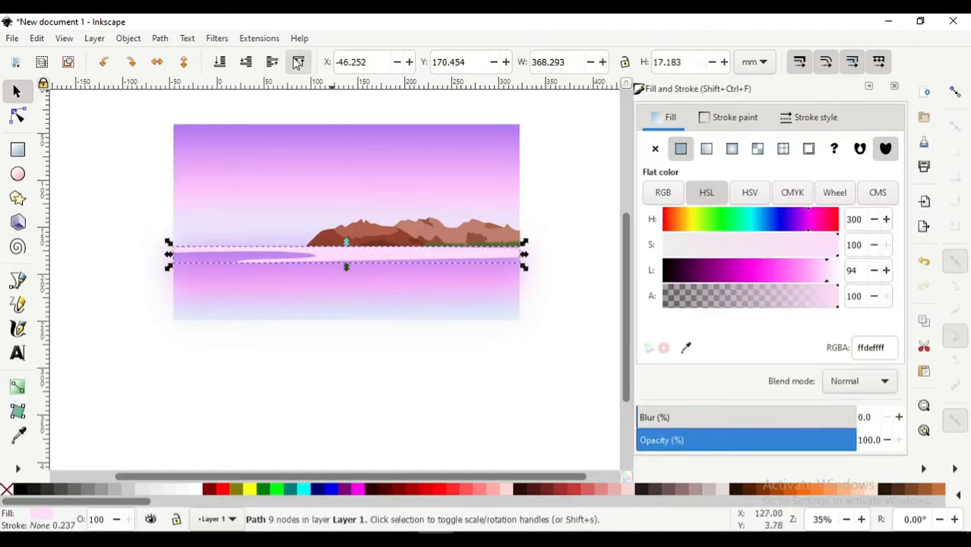
# Clip the blurred foreground rectangle with its sharp duplicate, leaving the mountains and shoreline out of the selection
pyautogui.click(591, 354)
pyautogui.moveTo(375, 335); pyautogui.dragTo(116, 181)
pyautogui.keyDown('shift'); pyautogui.click(391, 236); pyautogui.keyUp('shift')
pyautogui.keyDown('shift'); pyautogui.click(378, 257); pyautogui.keyUp('shift')
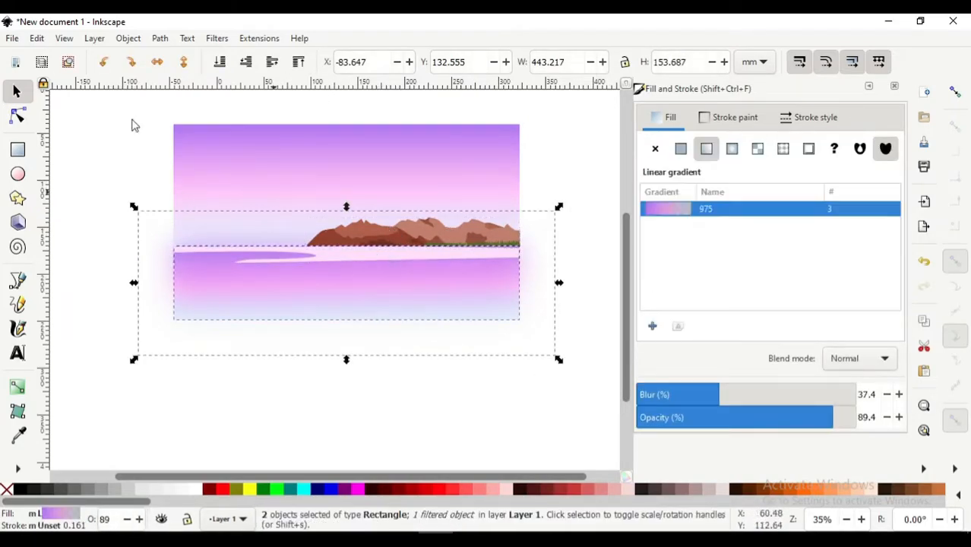
pyautogui.click(159, 38)
pyautogui.moveTo(128, 38)
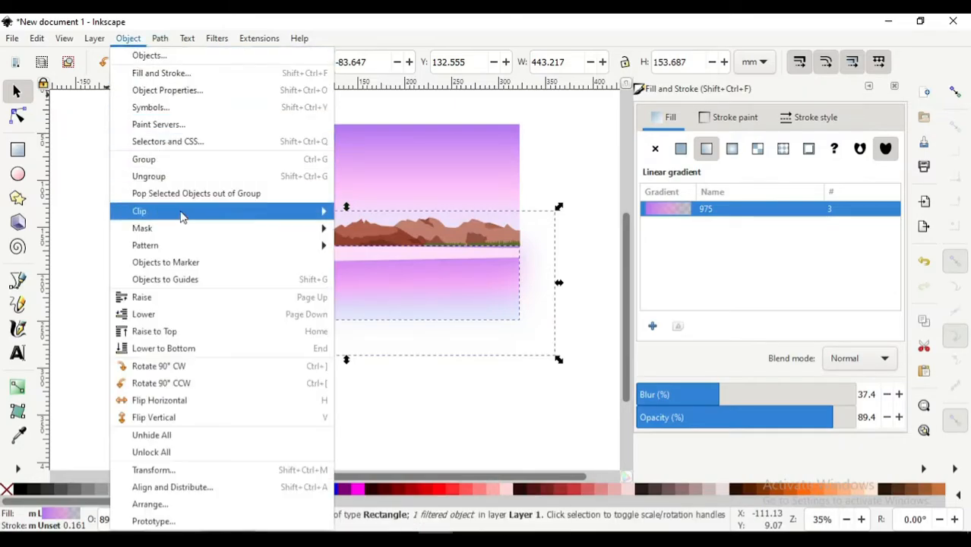
pyautogui.moveTo(181, 213)
pyautogui.click(357, 212)
pyautogui.click(372, 369)
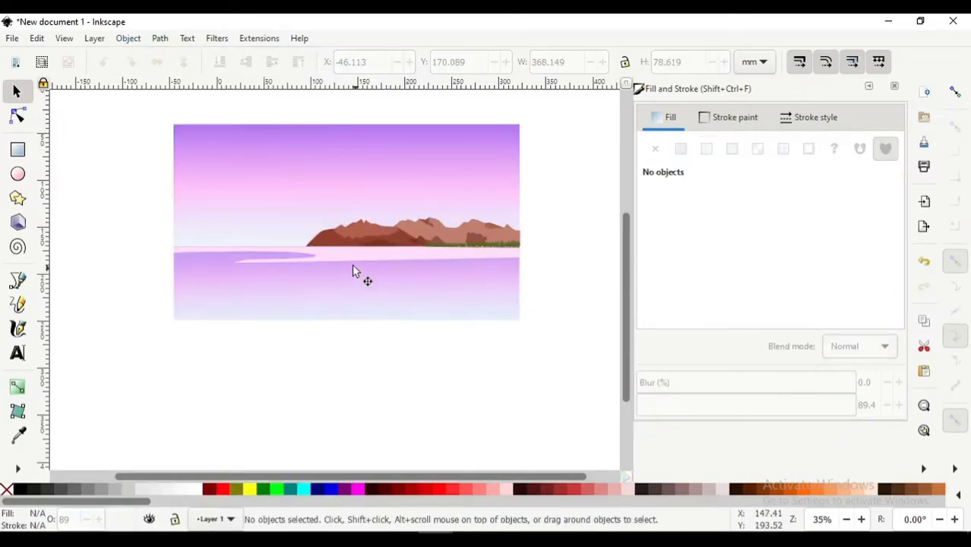
# Lower the clipped foreground rectangle's upper edge to make it 76.351 mm high
pyautogui.click(342, 260)
pyautogui.scroll(2, 297, 263)
pyautogui.click(363, 242)
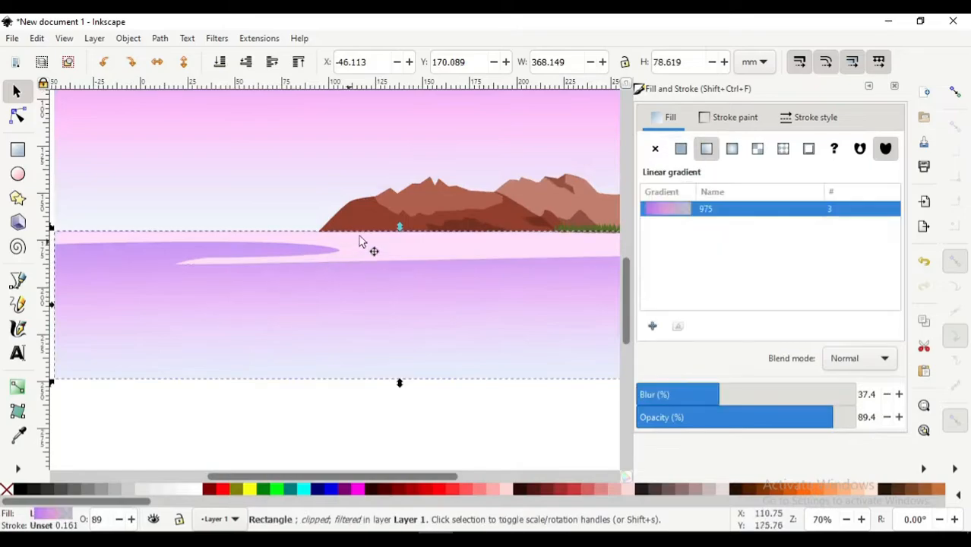
pyautogui.moveTo(402, 232); pyautogui.dragTo(399, 235)
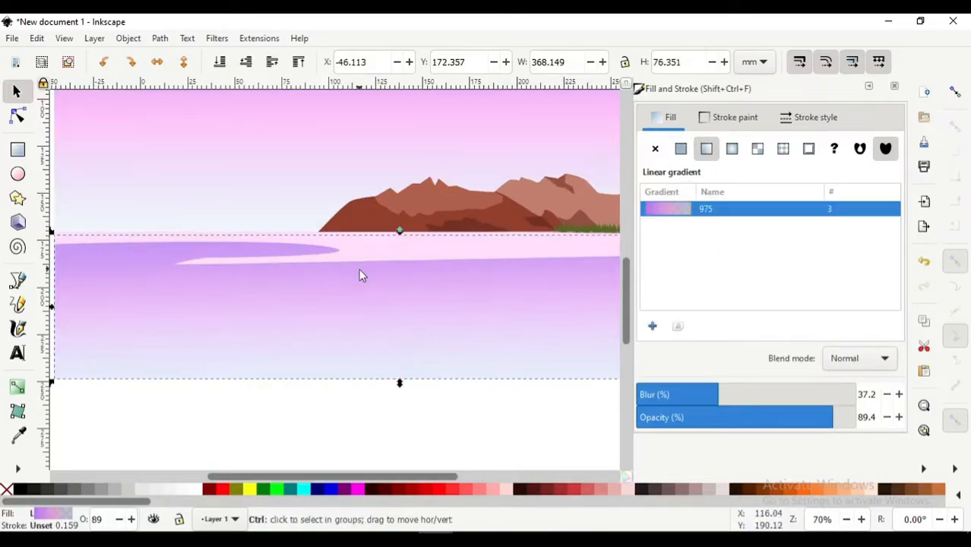
pyautogui.scroll(-1, 361, 275)
pyautogui.press('Escape')
# Align the clipped foreground rectangle's upper edge with the mountains' base, making the rectangle 78.289 mm high
pyautogui.click(360, 255)
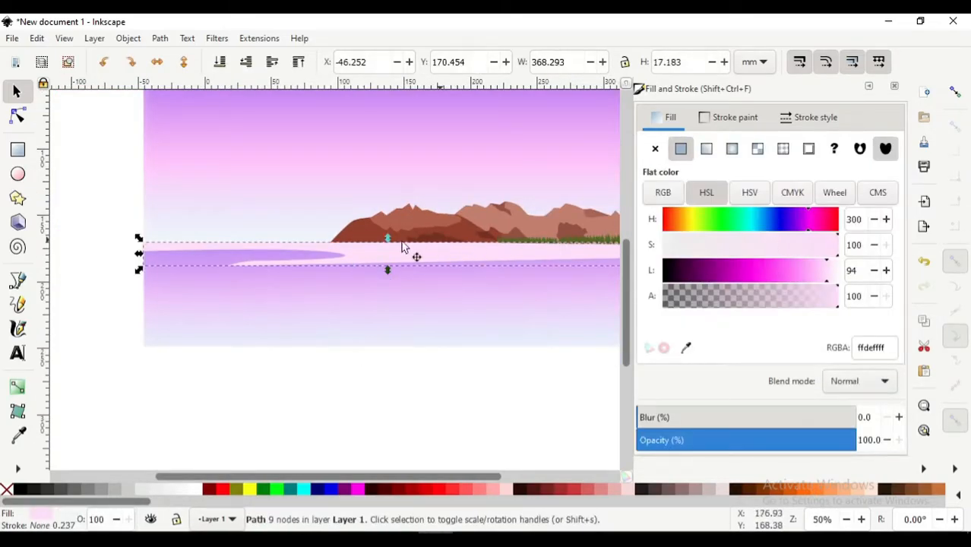
pyautogui.click(390, 254)
pyautogui.moveTo(391, 244); pyautogui.dragTo(392, 240)
pyautogui.scroll(2, 357, 247)
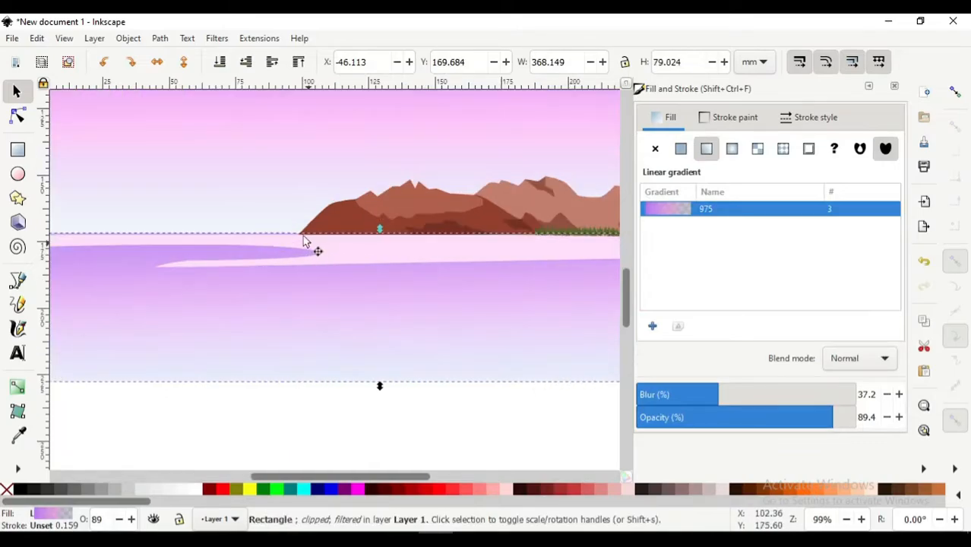
pyautogui.scroll(4, 308, 242)
pyautogui.hscroll(5, 471, 213)
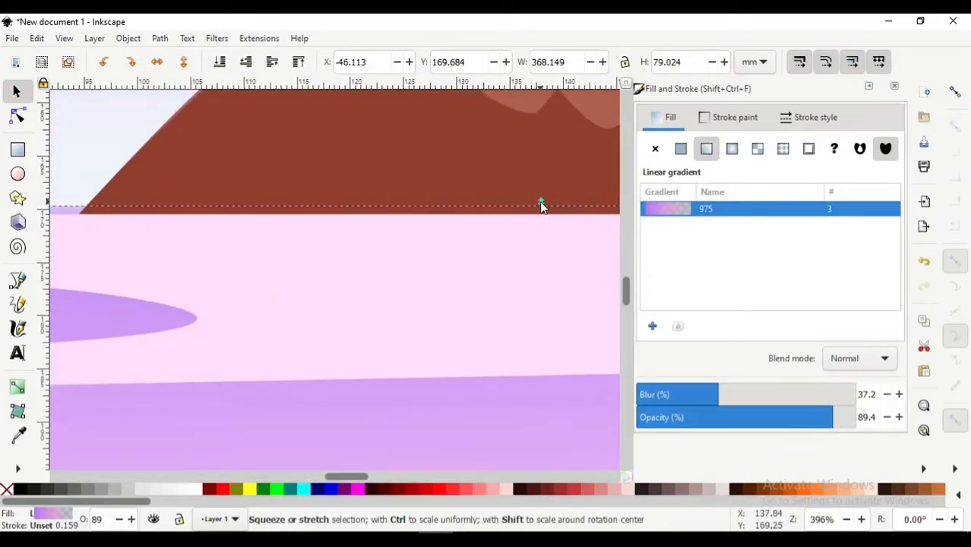
pyautogui.moveTo(541, 205); pyautogui.dragTo(542, 216)
pyautogui.scroll(-4, 481, 280)
pyautogui.scroll(-2, 481, 280)
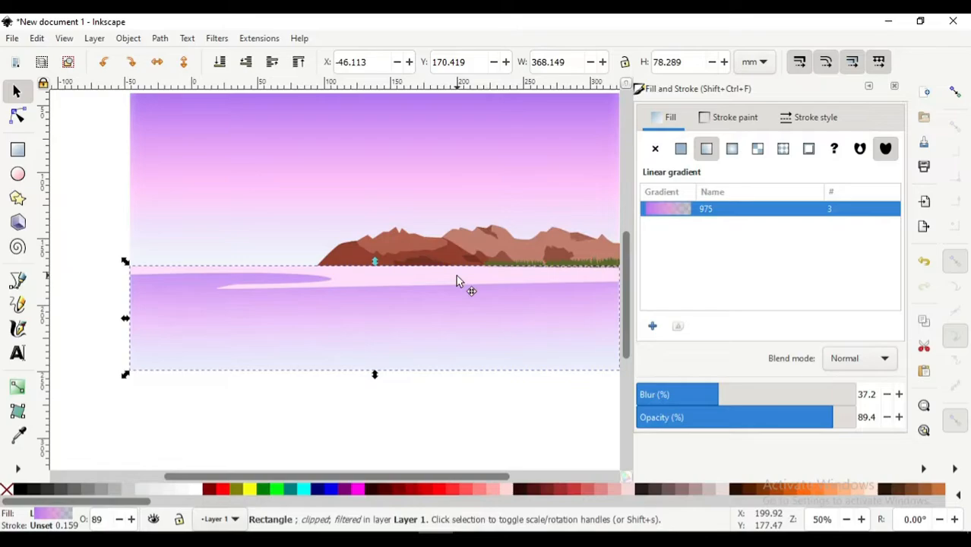
# Make the pale pink shoreline path more translucent by lowering its fill alpha, letting the water show through
pyautogui.click(535, 276)
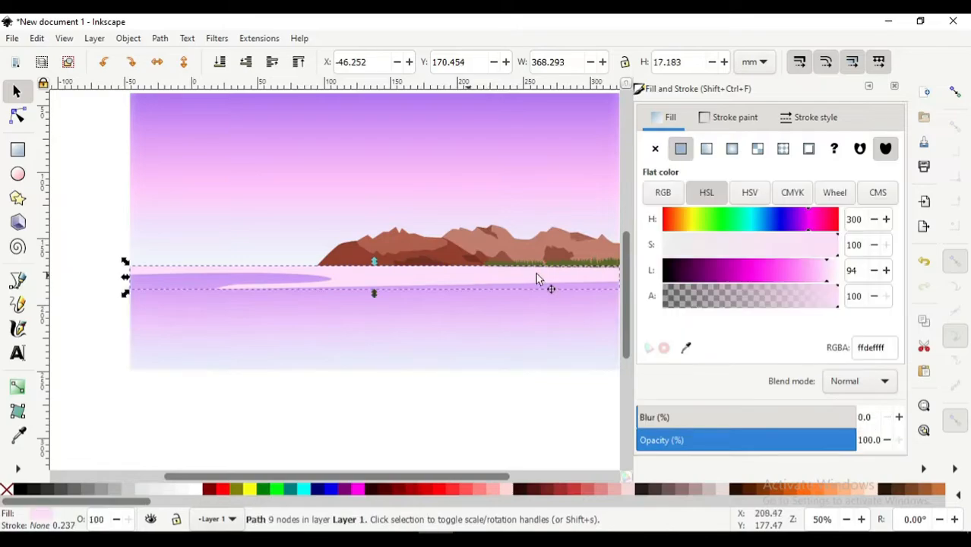
pyautogui.moveTo(821, 306); pyautogui.dragTo(809, 306)
pyautogui.click(417, 440)
pyautogui.scroll(-1, 411, 410)
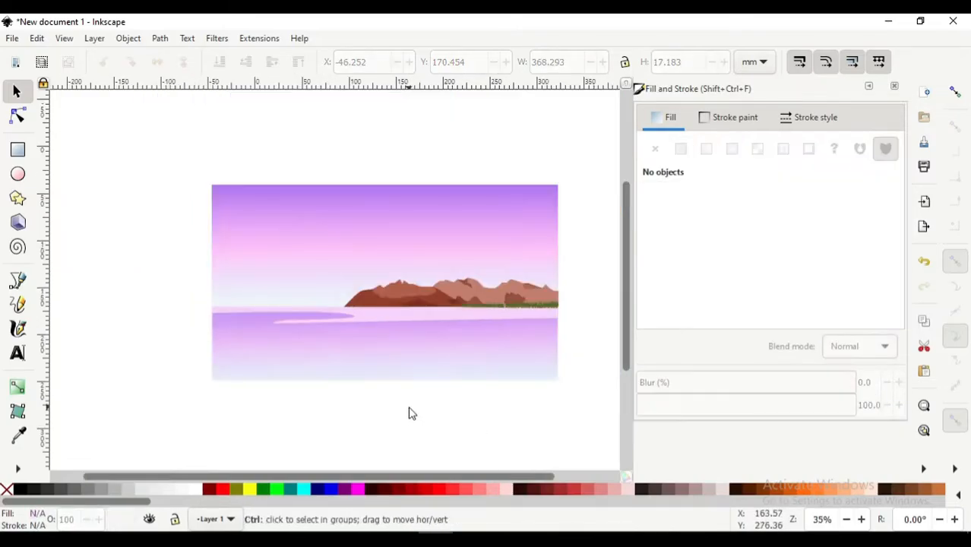
pyautogui.scroll(-2, 408, 401)
pyautogui.scroll(1, 408, 401)
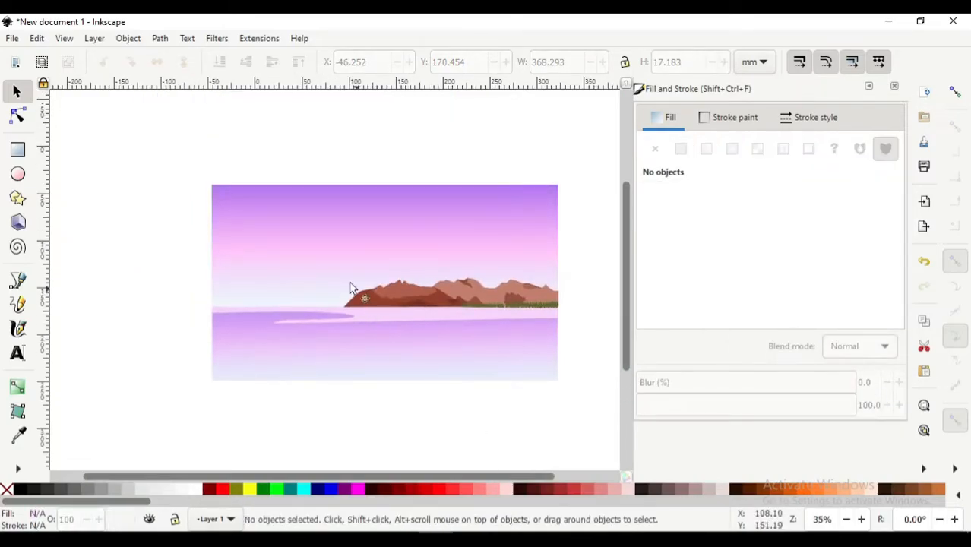
pyautogui.scroll(1, 303, 279)
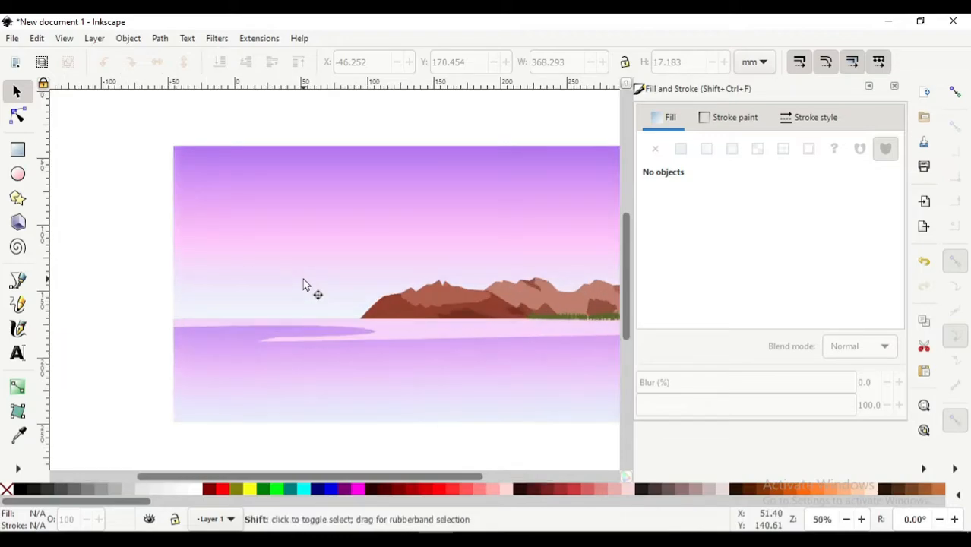
pyautogui.hscroll(2, 303, 281)
pyautogui.hscroll(-1, 304, 287)
pyautogui.click(340, 344)
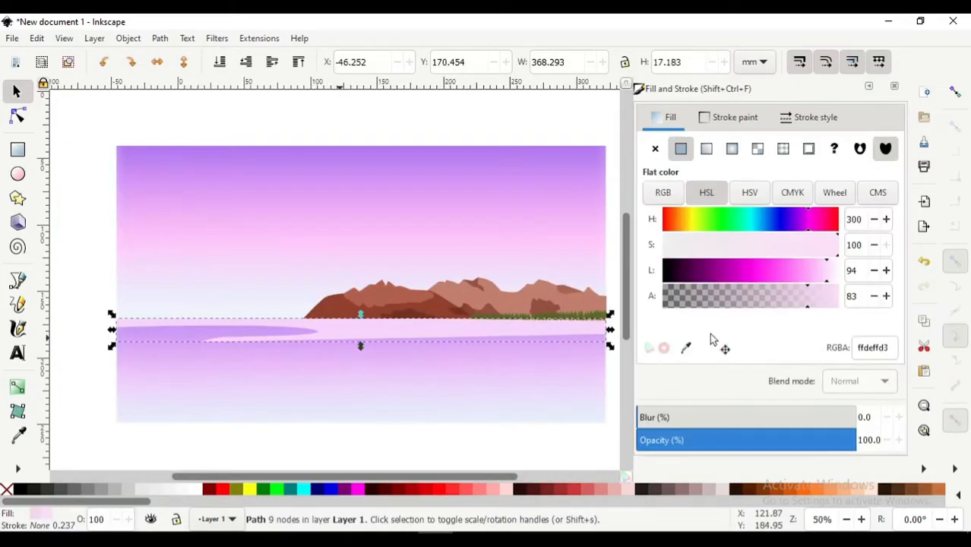
pyautogui.moveTo(827, 298); pyautogui.dragTo(766, 304)
pyautogui.click(96, 294)
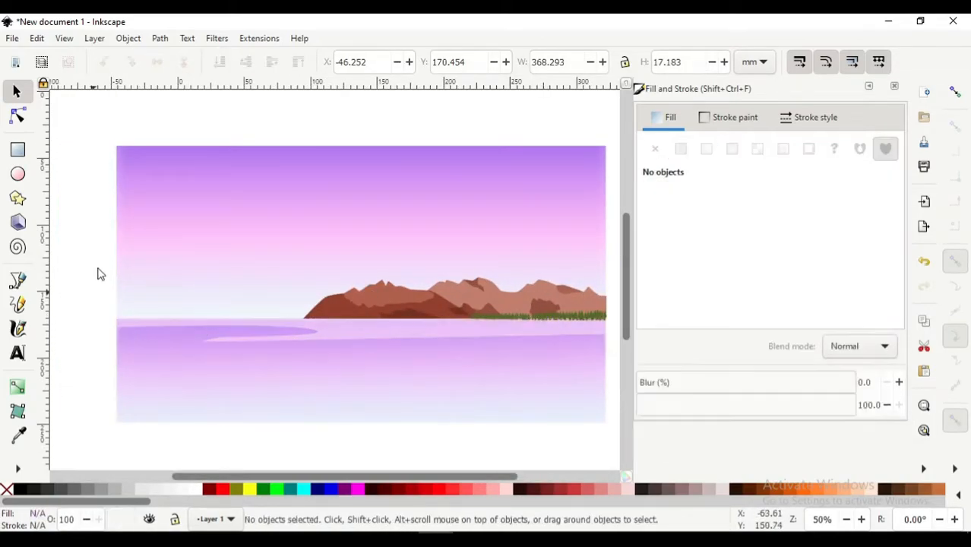
# Start a bare tree outline with the Pen tool left of the mountains, tracing the trunk's right edge up to the lowest right branch
pyautogui.click(19, 280)
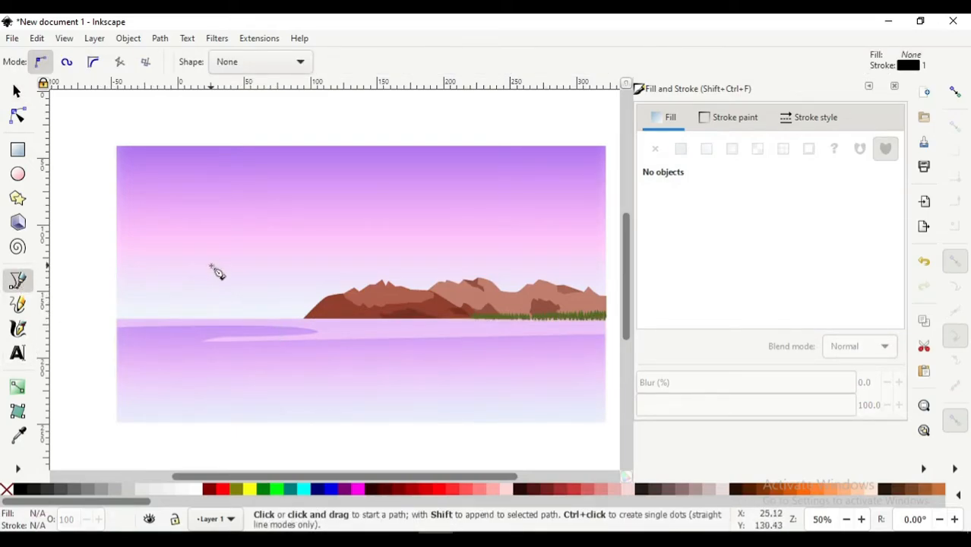
pyautogui.keyDown('ctrl'); pyautogui.scroll(1, 233, 308); pyautogui.keyUp('ctrl')
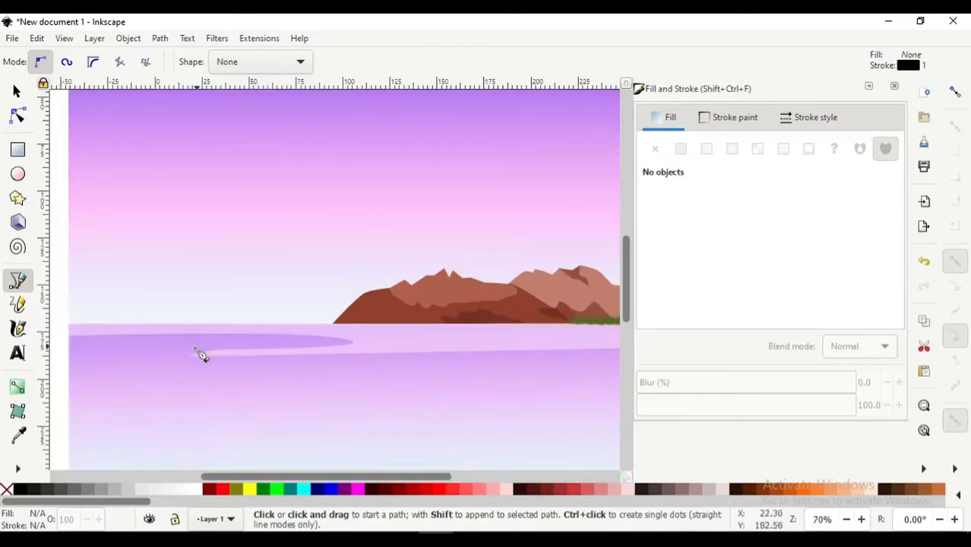
pyautogui.click(222, 338)
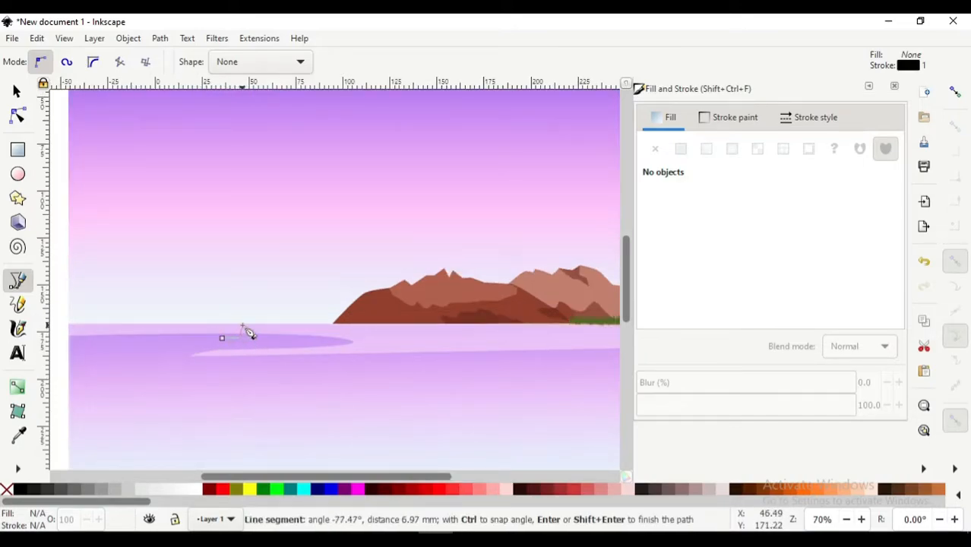
pyautogui.moveTo(242, 328); pyautogui.dragTo(283, 310)
pyautogui.click(269, 322)
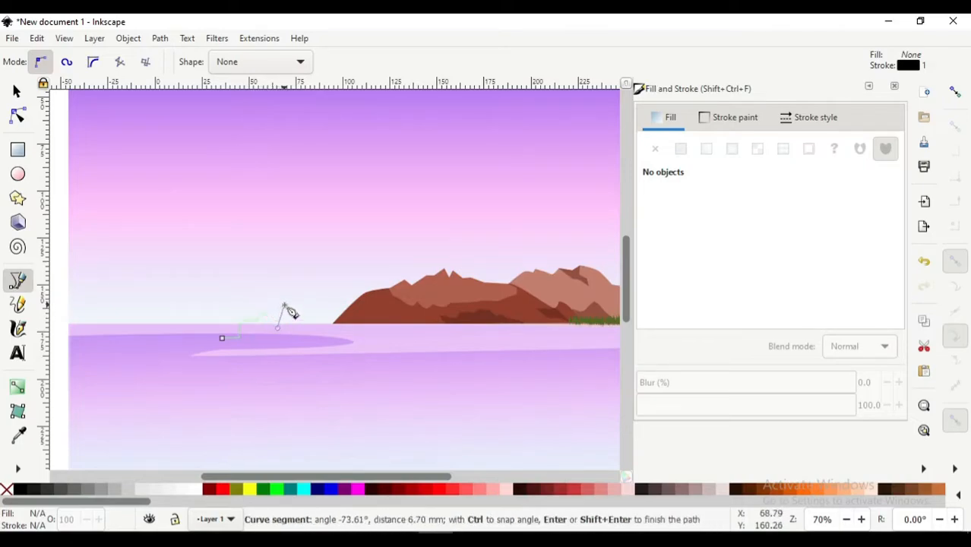
pyautogui.press('BackSpace')
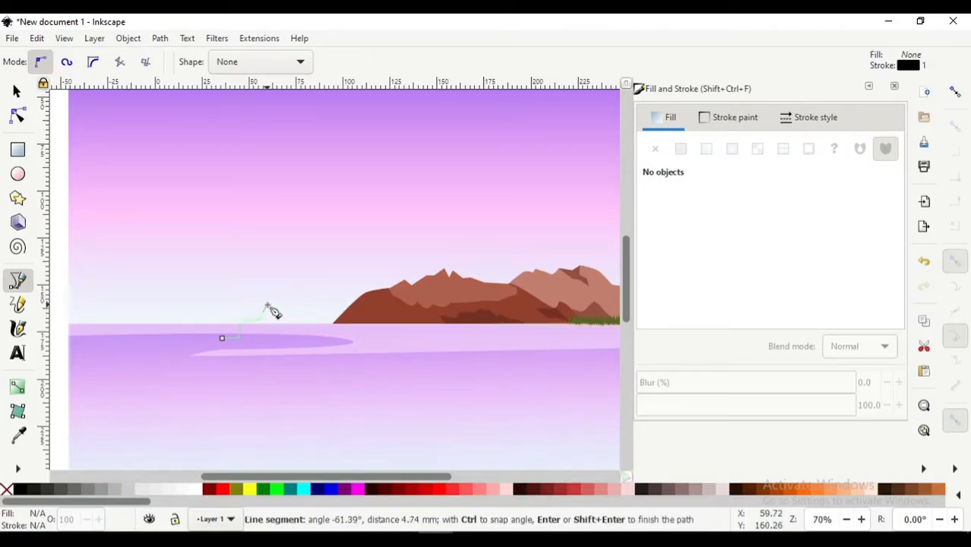
pyautogui.moveTo(280, 288); pyautogui.dragTo(289, 282)
pyautogui.click(307, 270)
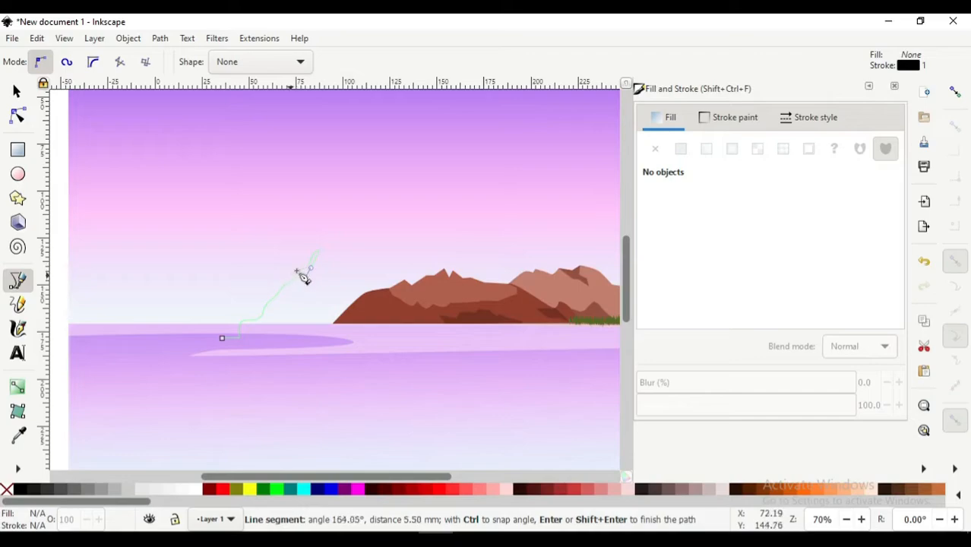
# Continue the tree outline around the second right branch and the tall pointed branch beside it, back to the fork
pyautogui.moveTo(310, 245); pyautogui.dragTo(279, 251)
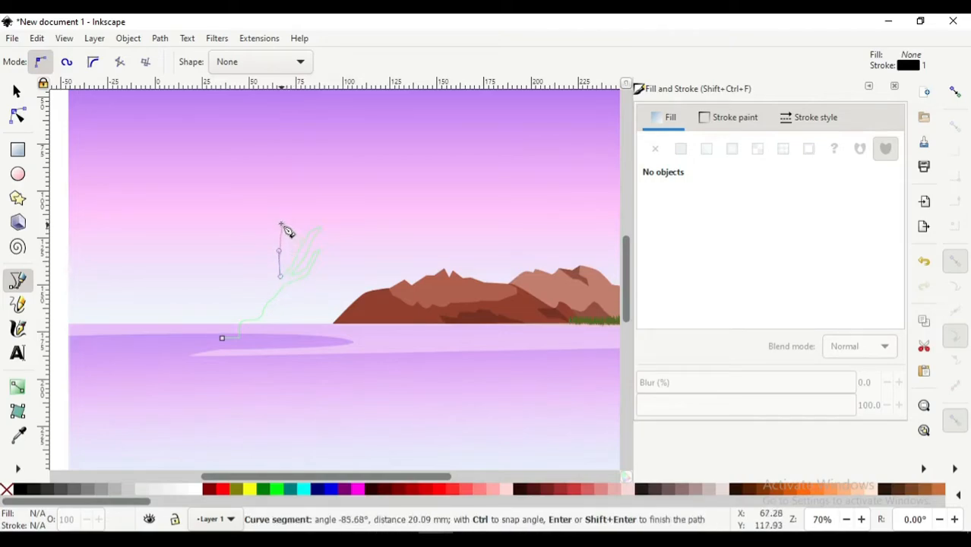
pyautogui.click(281, 225)
pyautogui.click(302, 184)
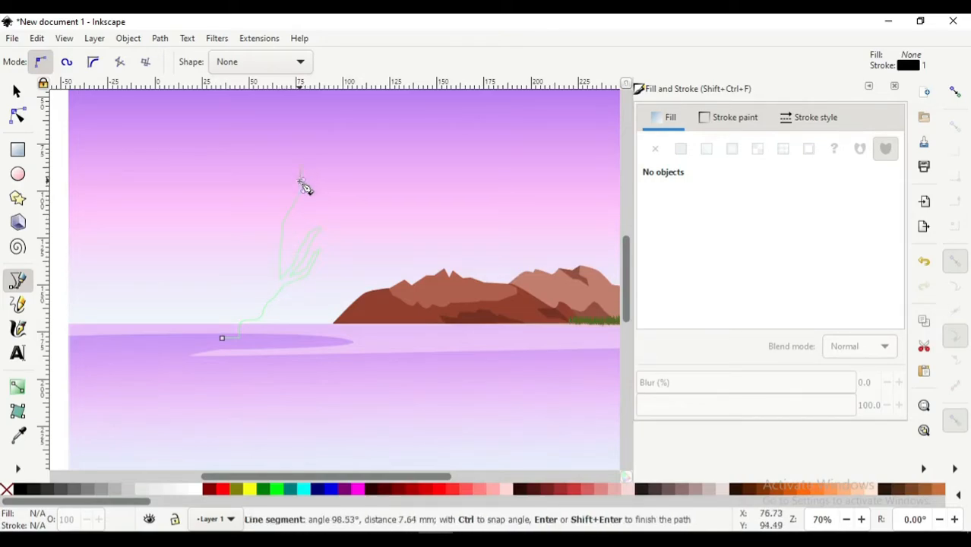
pyautogui.click(282, 220)
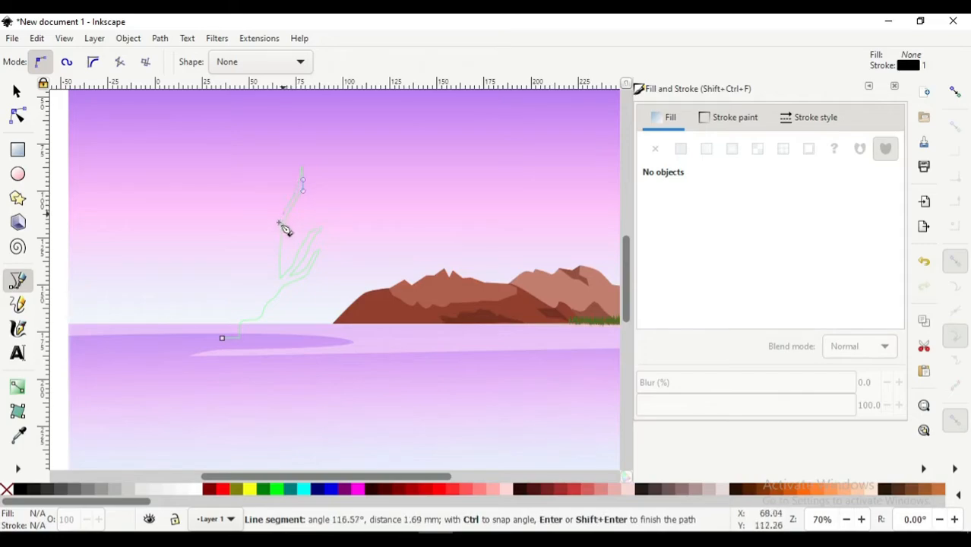
pyautogui.click(275, 278)
# Trace the forked pair of middle branches on the tree outline, left of the tall branch
pyautogui.moveTo(254, 307); pyautogui.dragTo(231, 308)
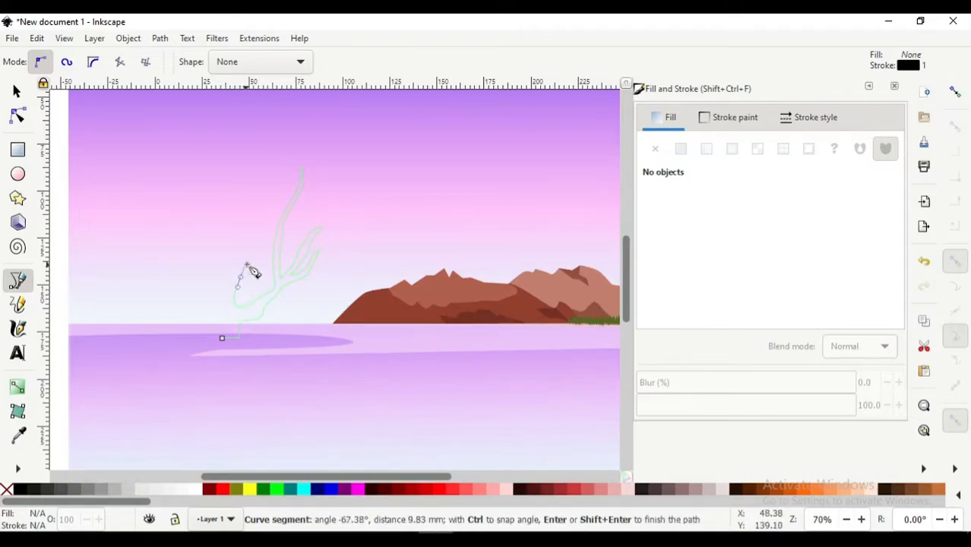
pyautogui.click(256, 225)
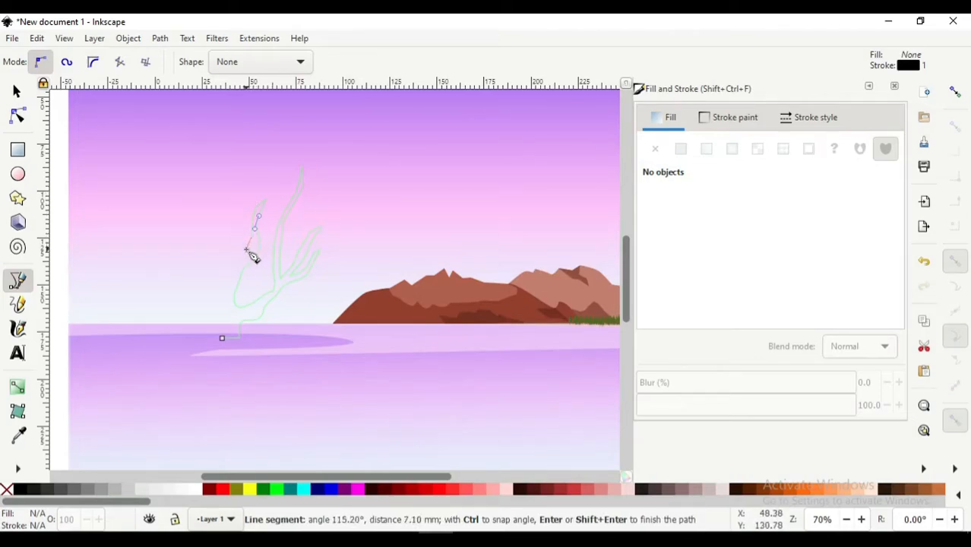
pyautogui.moveTo(244, 235); pyautogui.dragTo(243, 231)
pyautogui.click(248, 206)
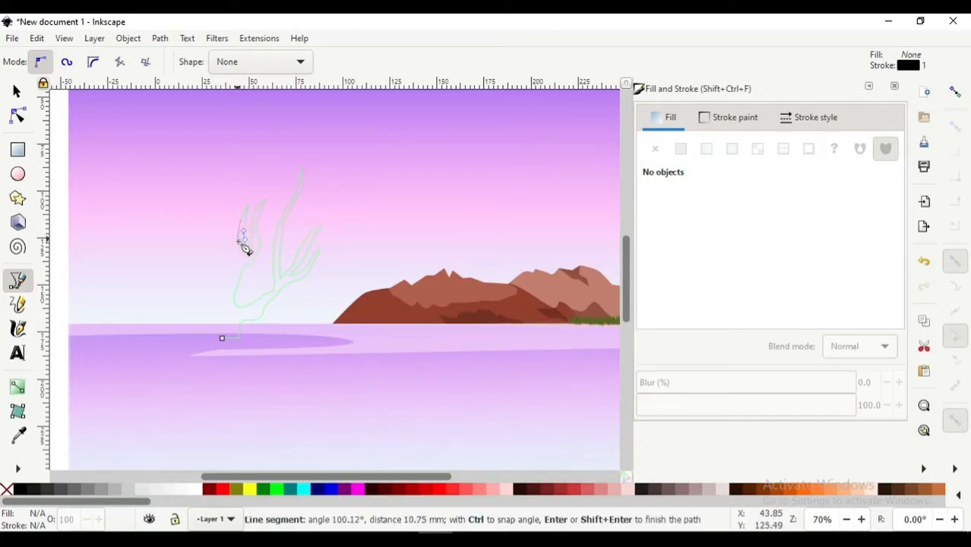
pyautogui.click(239, 242)
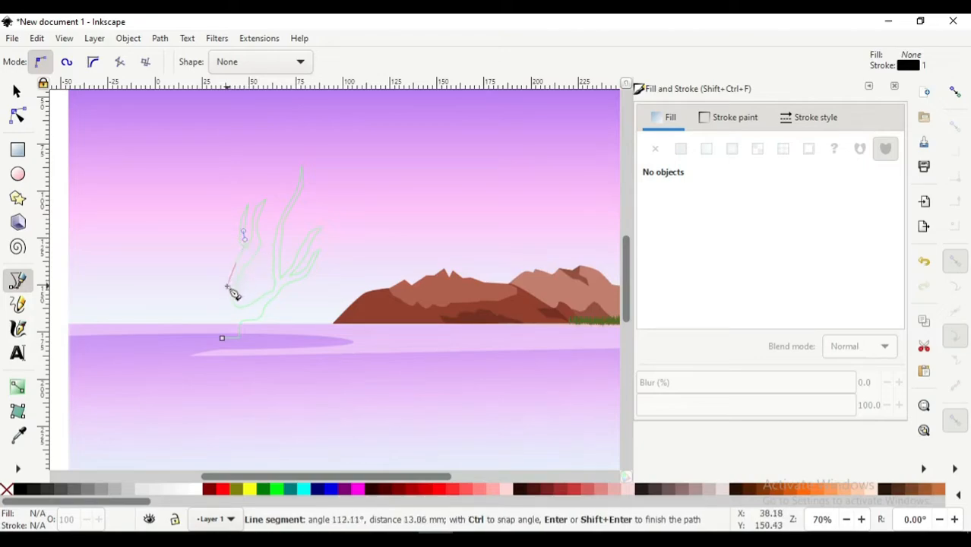
# Trace the leftmost branch down to the trunk's base, closing the tree outline
pyautogui.moveTo(213, 257); pyautogui.dragTo(213, 263)
pyautogui.click(212, 268)
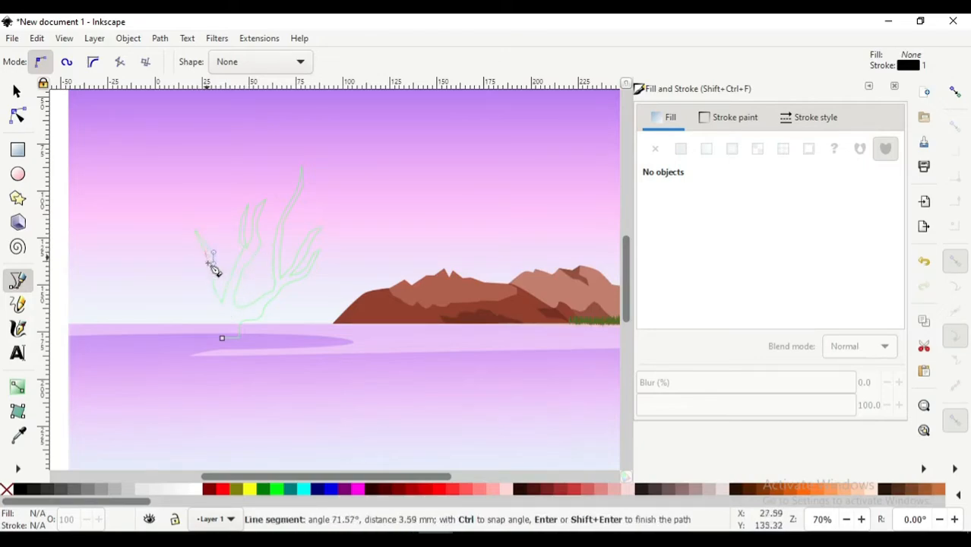
pyautogui.click(210, 285)
pyautogui.click(218, 315)
pyautogui.click(224, 325)
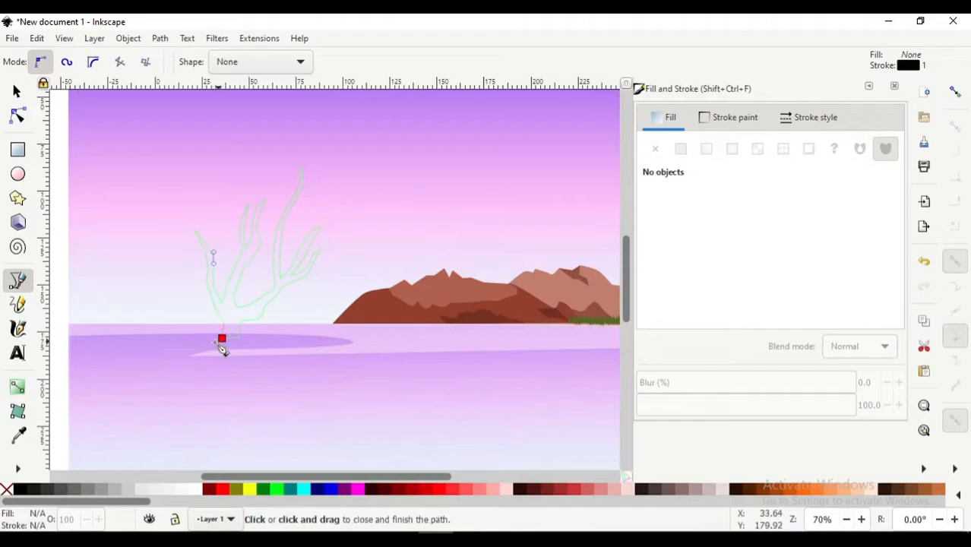
pyautogui.click(212, 338)
pyautogui.click(221, 339)
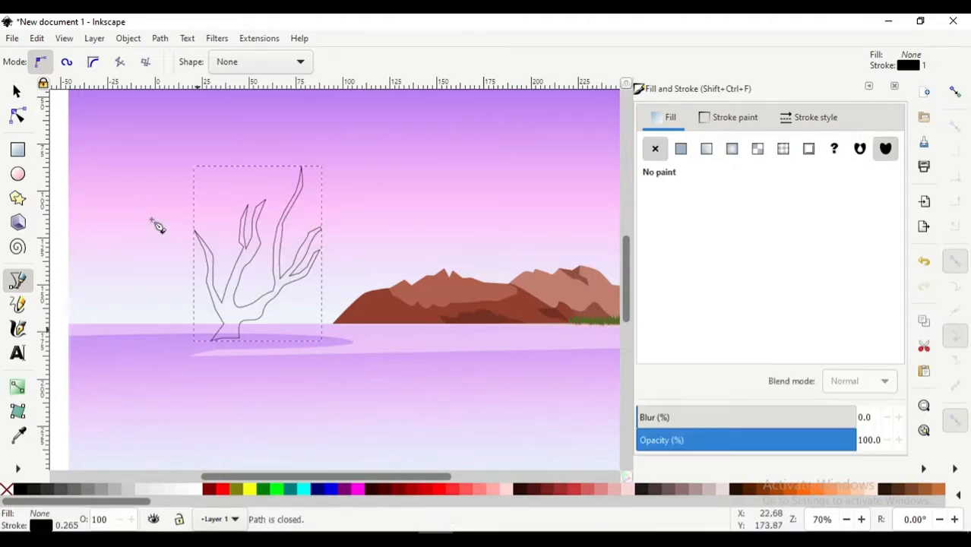
pyautogui.click(15, 118)
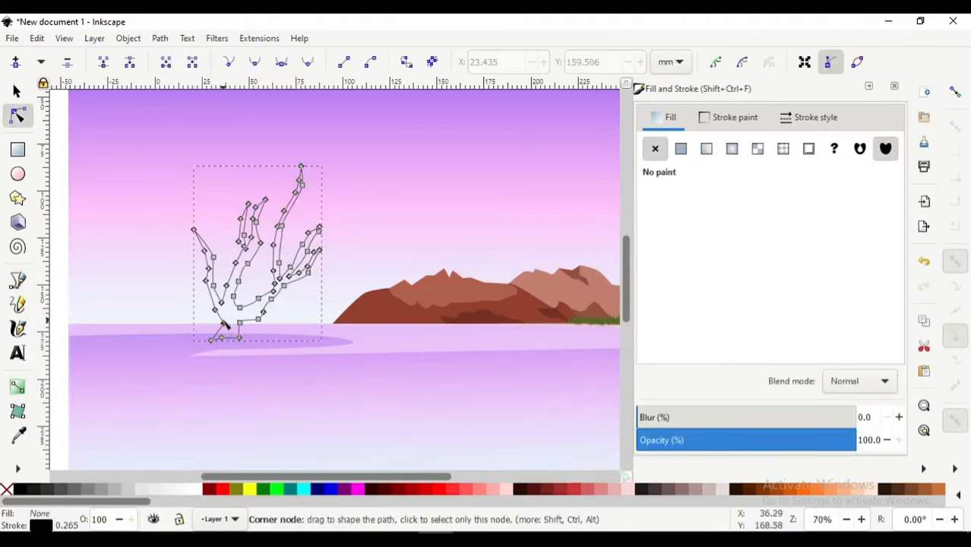
pyautogui.press('s')
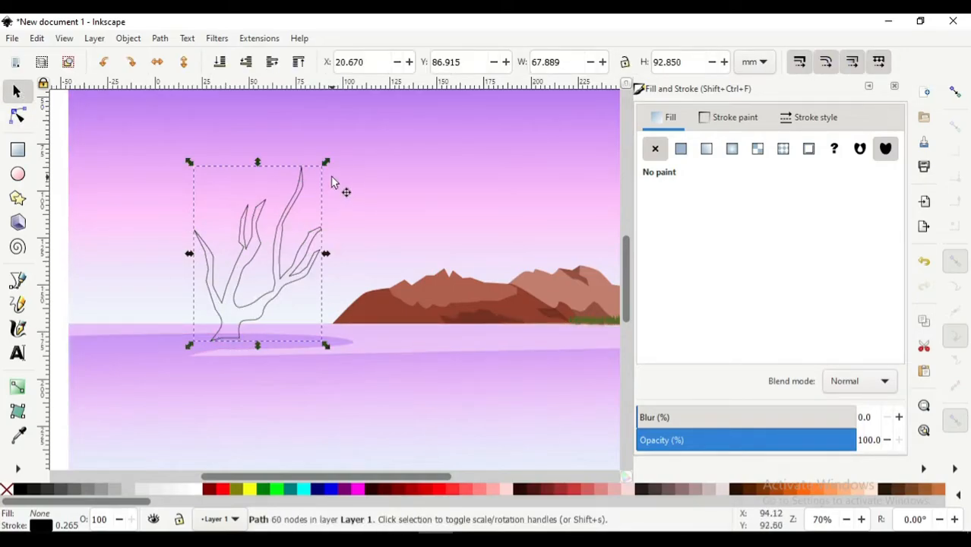
# Draw a small closed side branch about 23 mm wide and 7 mm high, fitted against the trunk's right side
pyautogui.click(26, 287)
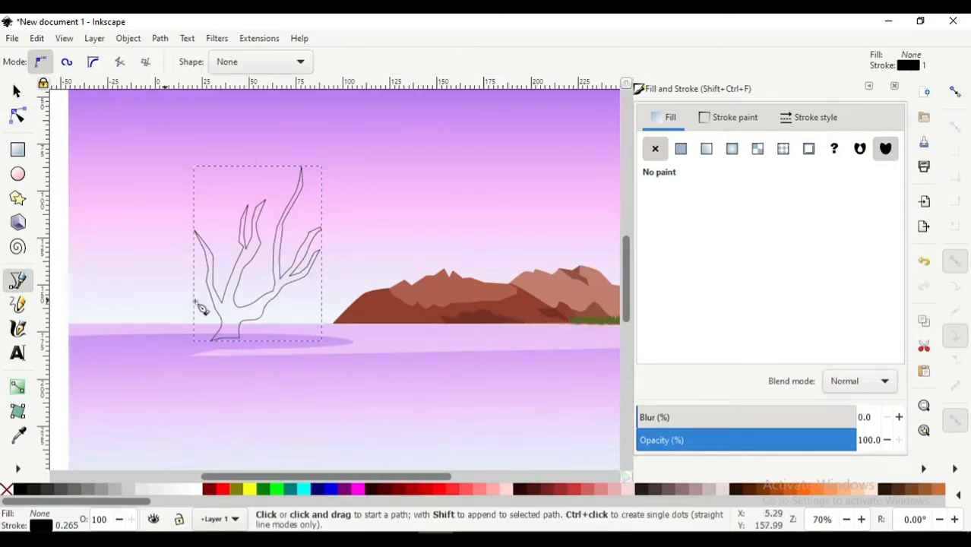
pyautogui.click(266, 306)
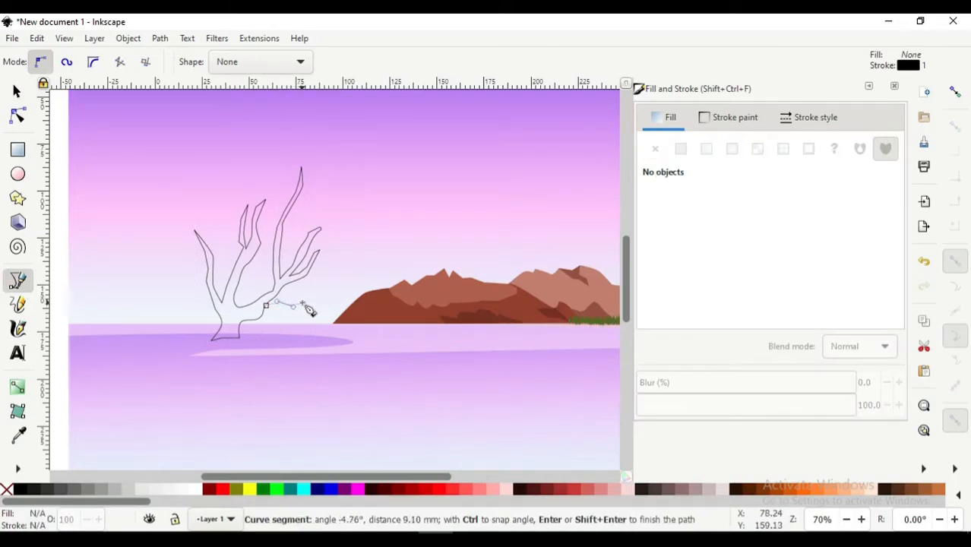
pyautogui.click(303, 304)
pyautogui.moveTo(289, 308); pyautogui.dragTo(280, 309)
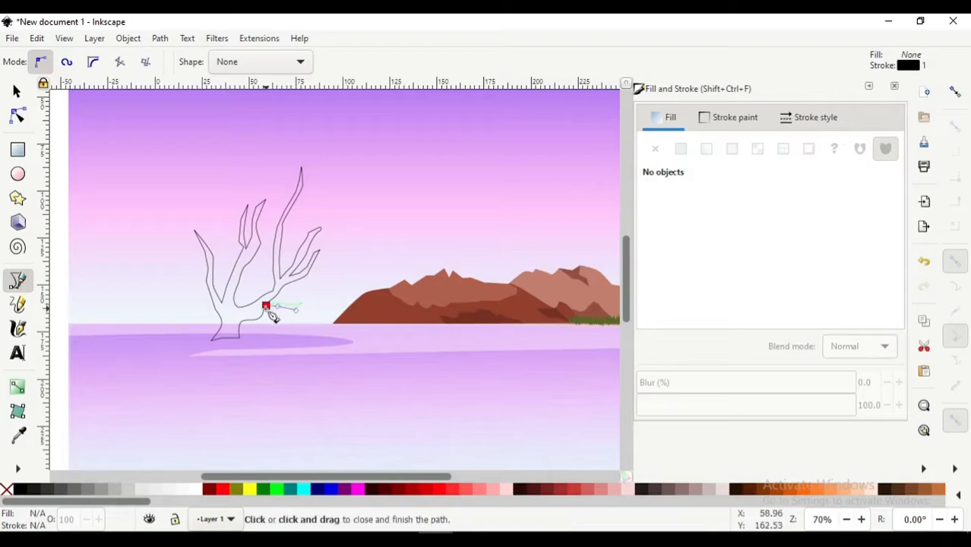
pyautogui.press('Return')
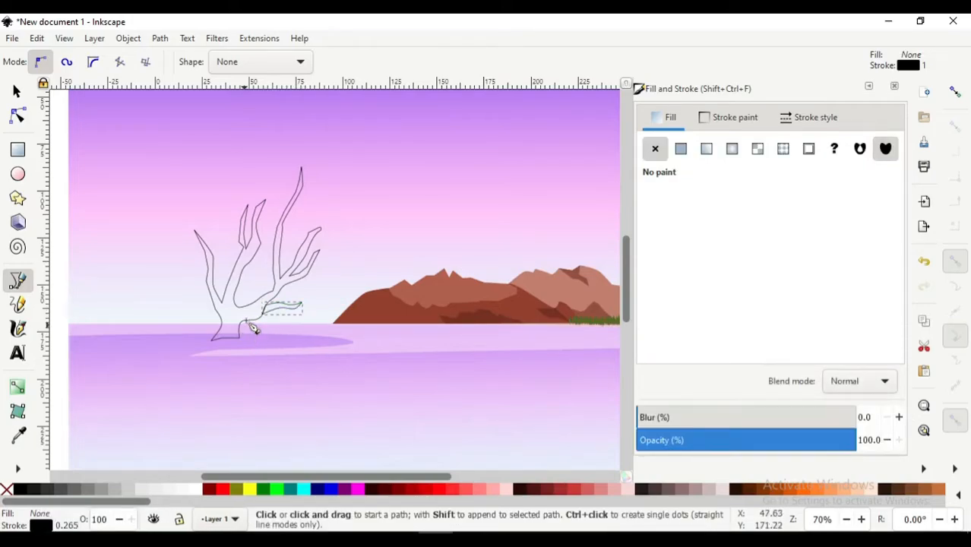
pyautogui.click(17, 92)
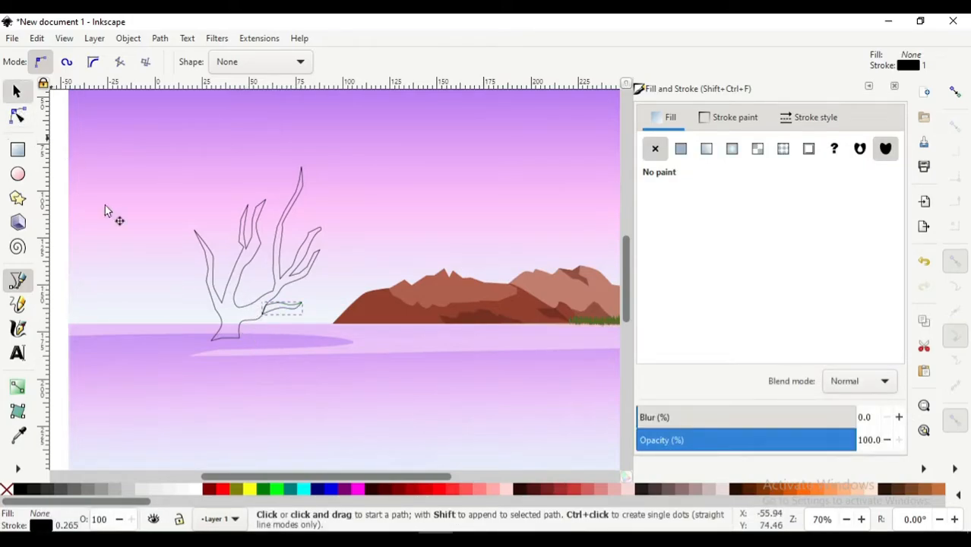
pyautogui.moveTo(275, 316)
pyautogui.mouseDown()
pyautogui.moveTo(306, 306)
pyautogui.moveTo(287, 316)
pyautogui.mouseUp()
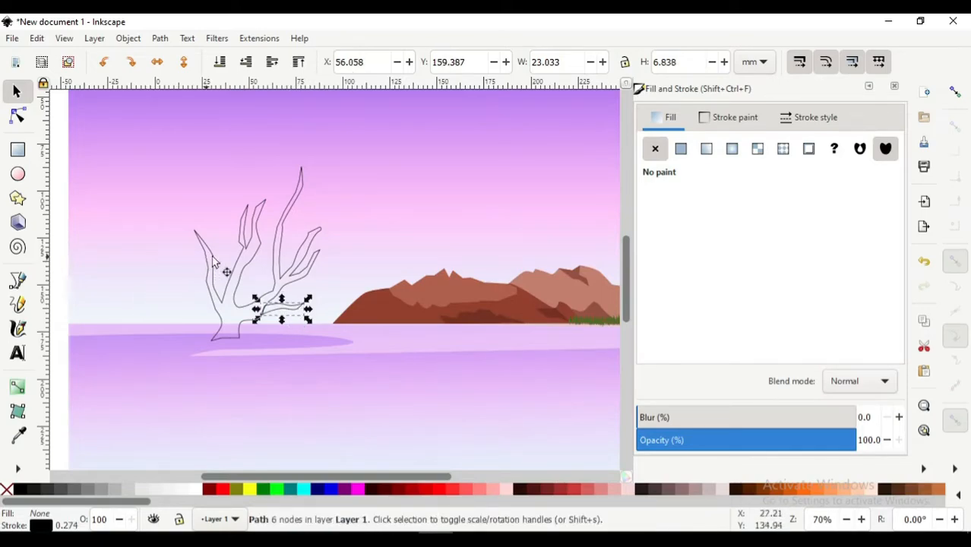
# Fill the tree with a flat, very dark brown of about hue 5 and saturation 28, and remove its stroke
pyautogui.click(253, 261)
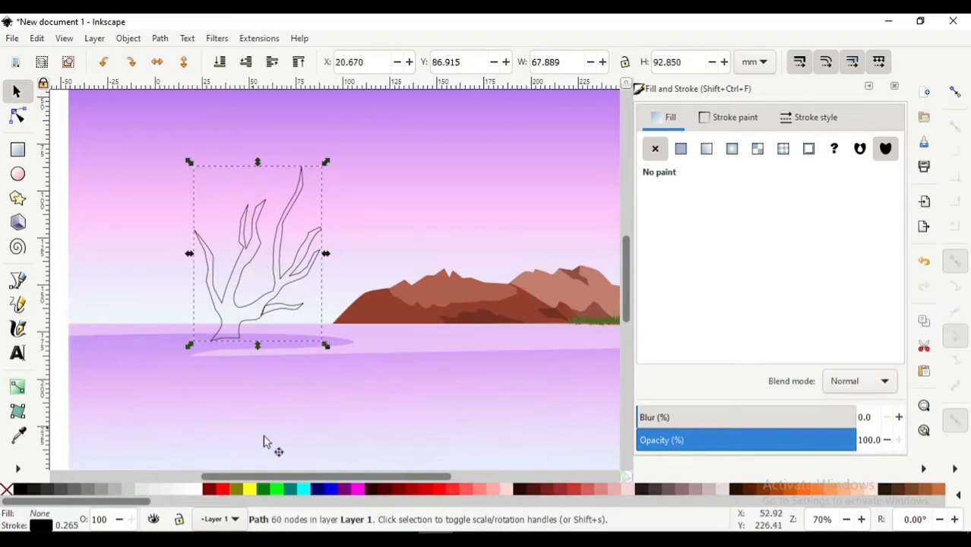
pyautogui.click(681, 149)
pyautogui.moveTo(690, 226); pyautogui.dragTo(665, 226)
pyautogui.moveTo(712, 272); pyautogui.dragTo(896, 320)
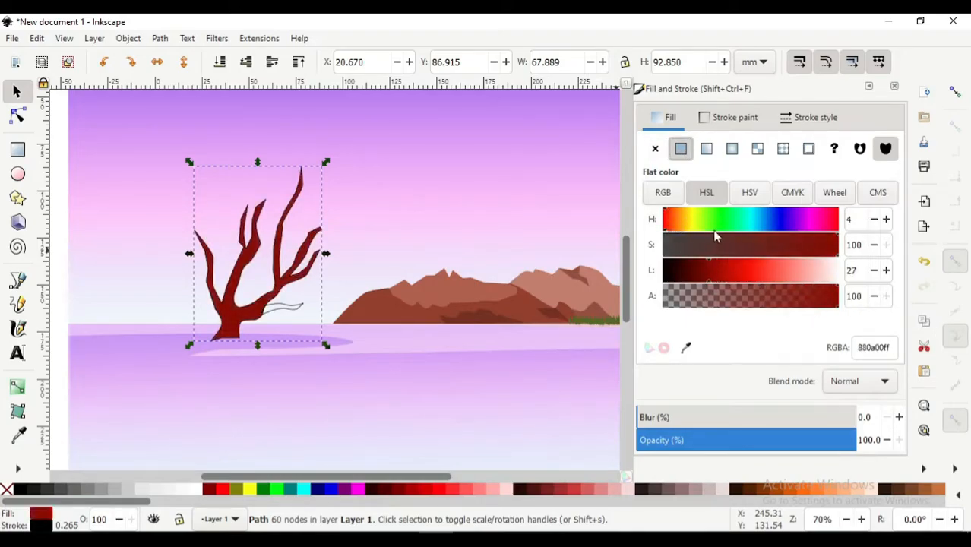
pyautogui.moveTo(803, 256); pyautogui.dragTo(747, 254)
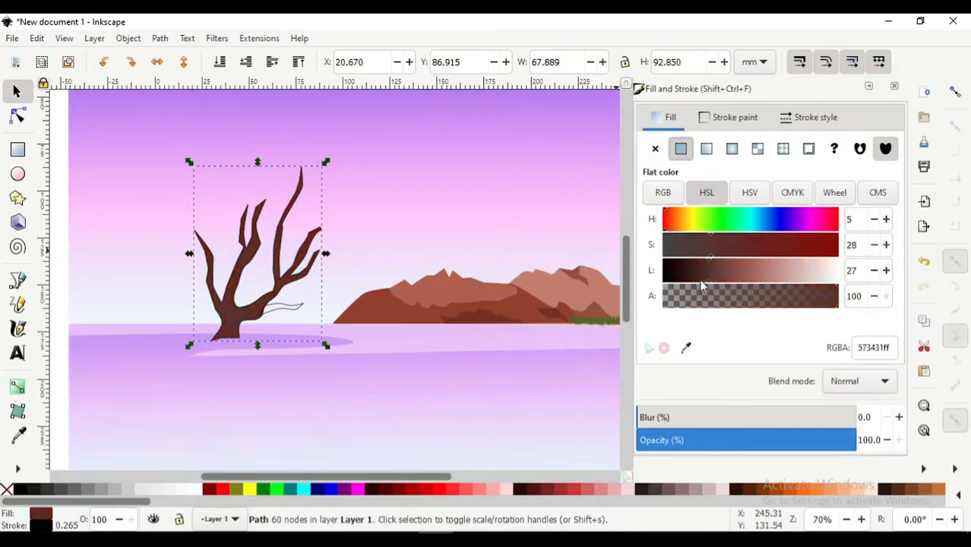
pyautogui.moveTo(702, 286); pyautogui.dragTo(693, 287)
pyautogui.click(729, 117)
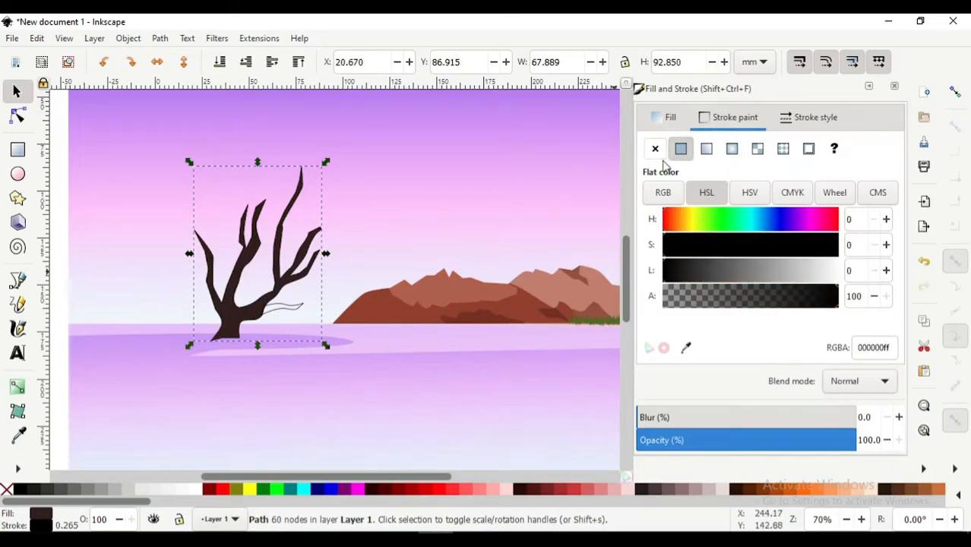
pyautogui.click(655, 149)
# Fill the small side branch with the trunk's dark brown sampled from the tree, and remove its stroke
pyautogui.click(288, 315)
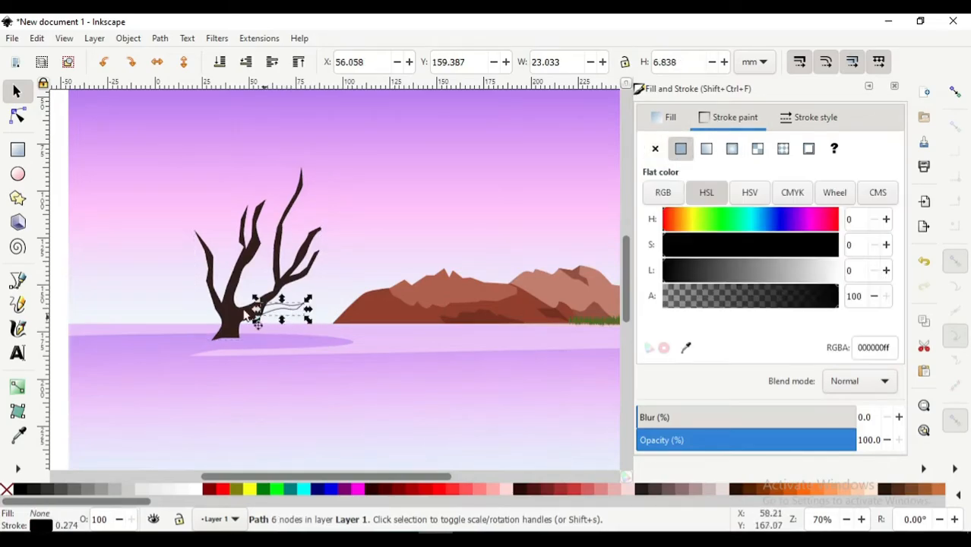
pyautogui.click(17, 435)
pyautogui.click(234, 319)
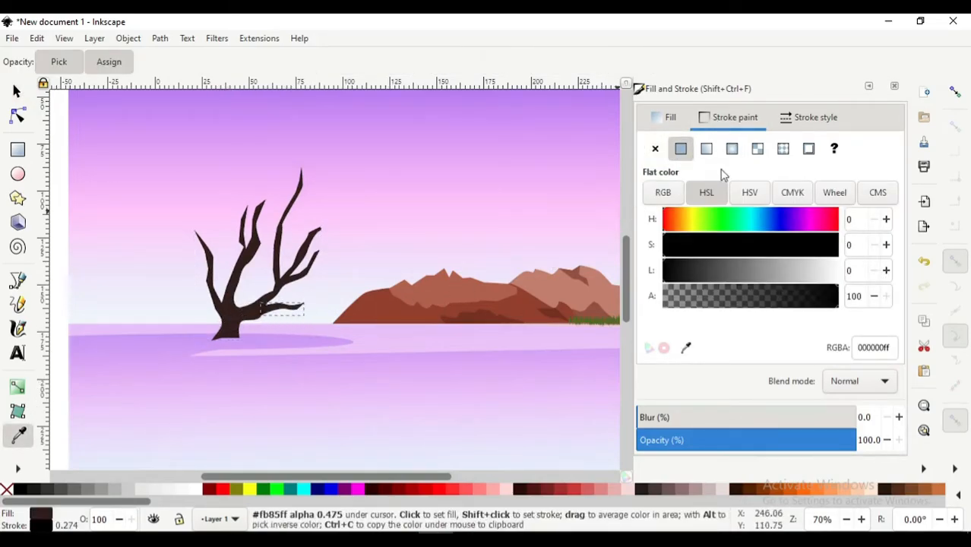
pyautogui.click(654, 149)
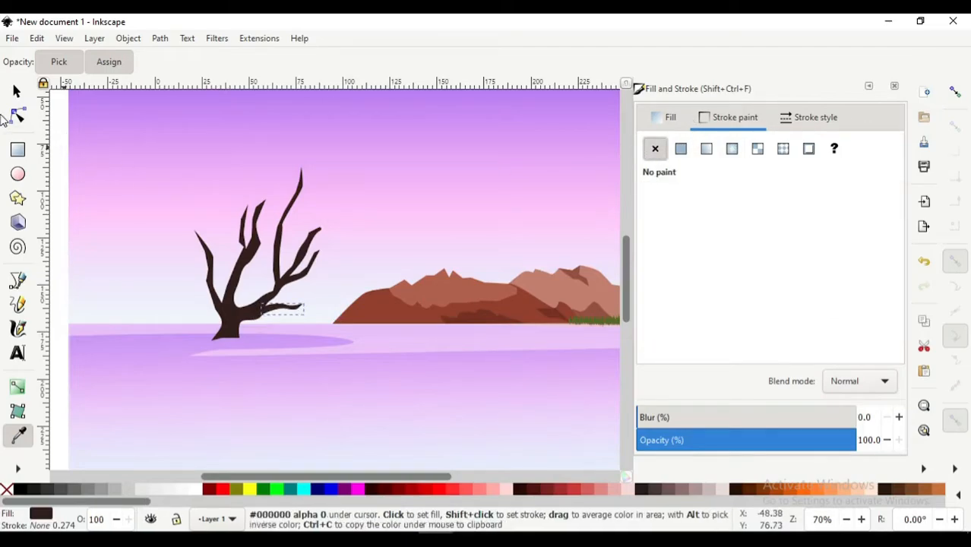
pyautogui.click(17, 92)
# Draw a dark circle about 6 mm wide beside the canvas artwork and scatter copies into a bushy cluster about 61 by 53 mm
pyautogui.scroll(2, 198, 365)
pyautogui.scroll(-2, 203, 380)
pyautogui.hscroll(-8, 200, 367)
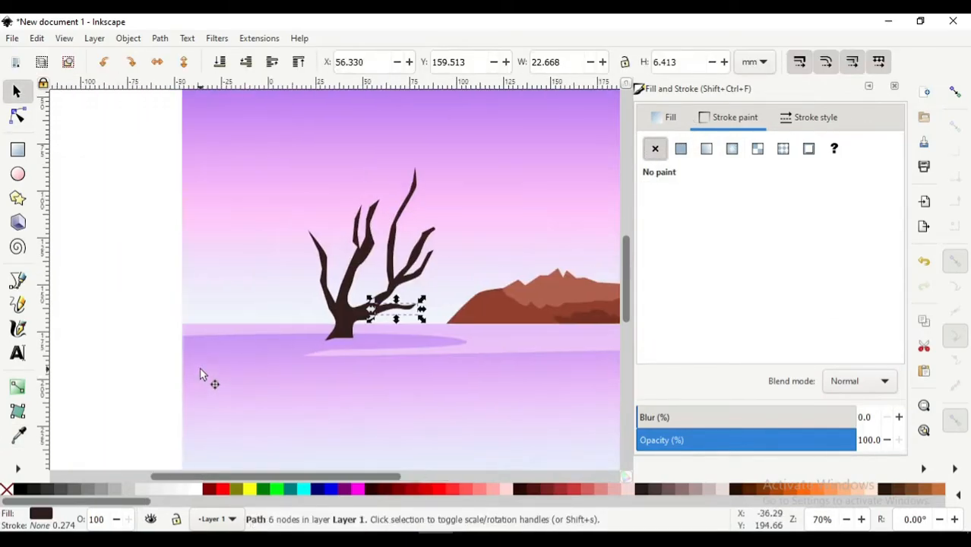
pyautogui.click(148, 316)
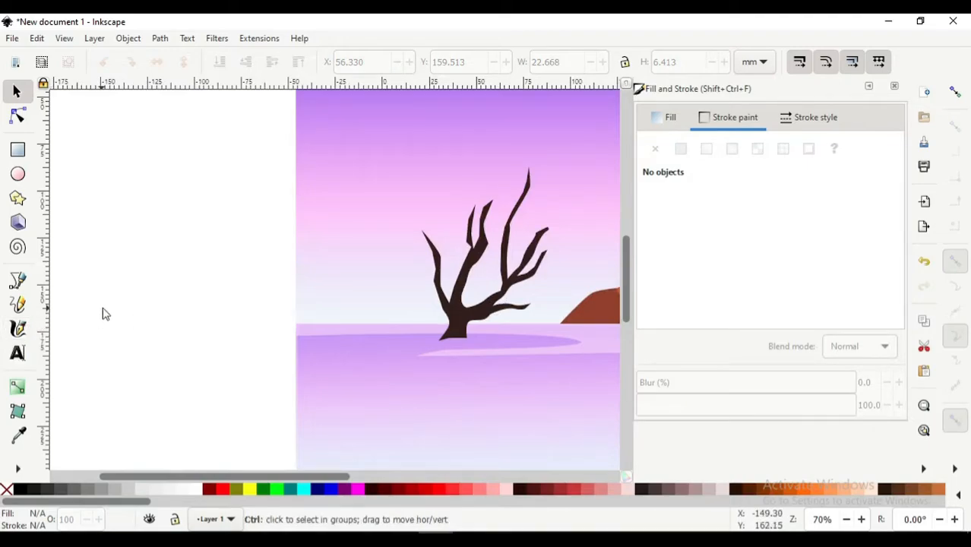
pyautogui.scroll(1, 102, 310)
pyautogui.click(18, 174)
pyautogui.moveTo(214, 186)
pyautogui.mouseDown()
pyautogui.moveTo(253, 219)
pyautogui.moveTo(237, 233)
pyautogui.moveTo(207, 227)
pyautogui.moveTo(194, 266)
pyautogui.moveTo(211, 221)
pyautogui.moveTo(173, 234)
pyautogui.moveTo(182, 271)
pyautogui.moveTo(210, 269)
pyautogui.moveTo(249, 290)
pyautogui.moveTo(279, 249)
pyautogui.moveTo(262, 232)
pyautogui.moveTo(271, 199)
pyautogui.moveTo(282, 267)
pyautogui.moveTo(202, 180)
pyautogui.moveTo(177, 262)
pyautogui.moveTo(211, 207)
pyautogui.moveTo(190, 218)
pyautogui.moveTo(173, 285)
pyautogui.moveTo(203, 255)
pyautogui.moveTo(262, 296)
pyautogui.moveTo(297, 249)
pyautogui.moveTo(277, 304)
pyautogui.mouseUp()
pyautogui.press('space')
pyautogui.press('space')
pyautogui.press('space')
pyautogui.press('space')
pyautogui.press('space')
pyautogui.press('space')
pyautogui.press('space')
pyautogui.press('space')
pyautogui.press('space')
pyautogui.press('space')
pyautogui.press('space')
pyautogui.press('space')
pyautogui.press('space')
pyautogui.press('space')
pyautogui.press('space')
pyautogui.press('space')
pyautogui.press('space')
pyautogui.press('space')
pyautogui.press('space')
pyautogui.press('space')
pyautogui.press('space')
pyautogui.press('space')
pyautogui.press('space')
pyautogui.press('space')
pyautogui.press('space')
pyautogui.press('space')
pyautogui.press('space')
pyautogui.press('space')
pyautogui.press('space')
pyautogui.press('space')
pyautogui.press('space')
pyautogui.press('space')
pyautogui.press('space')
pyautogui.press('space')
pyautogui.press('space')
pyautogui.press('space')
pyautogui.press('space')
pyautogui.press('space')
pyautogui.press('space')
pyautogui.press('space')
pyautogui.press('space')
pyautogui.press('space')
pyautogui.press('space')
pyautogui.press('space')
pyautogui.press('space')
pyautogui.press('space')
pyautogui.press('space')
pyautogui.press('space')
pyautogui.press('space')
pyautogui.press('space')
pyautogui.press('space')
pyautogui.press('space')
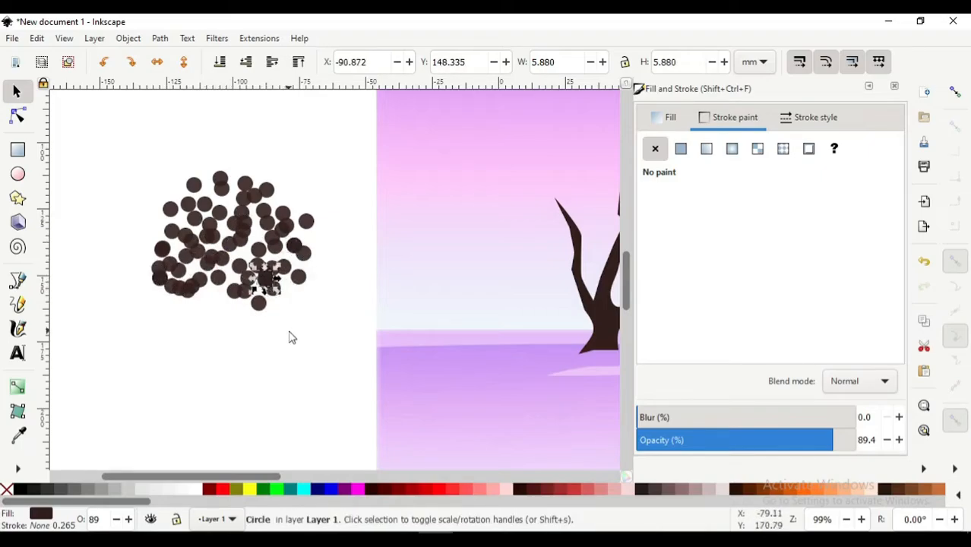
# Select all the scattered circles and unite them into a single path
pyautogui.click(337, 367)
pyautogui.moveTo(339, 365); pyautogui.dragTo(107, 129)
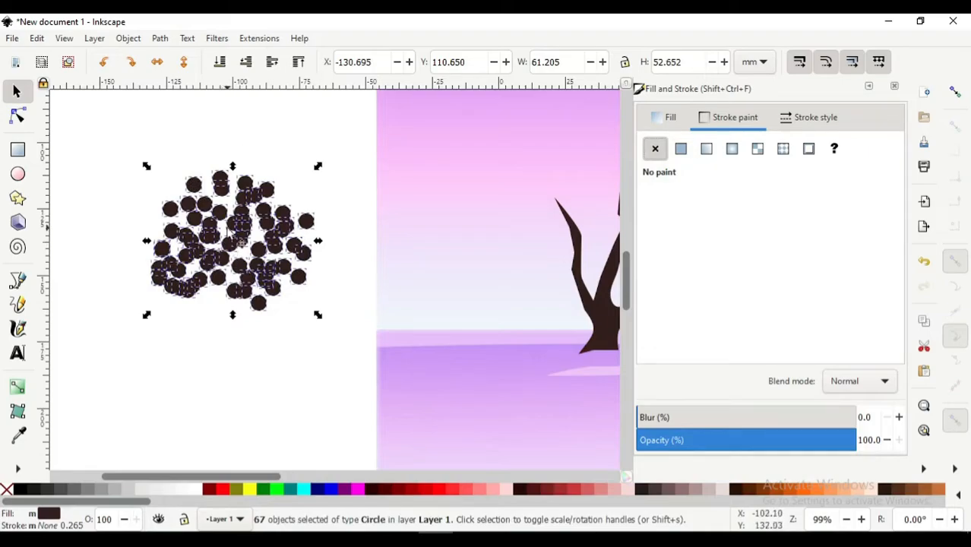
pyautogui.click(160, 38)
pyautogui.click(184, 107)
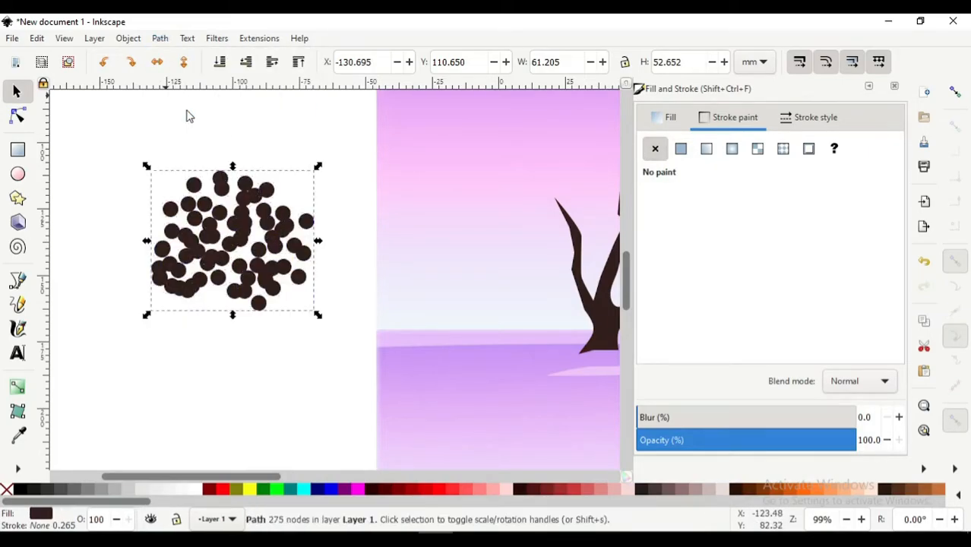
# Fill the circle cluster with olive green at hue 64, saturation 99 and lightness 26
pyautogui.click(664, 117)
pyautogui.click(691, 221)
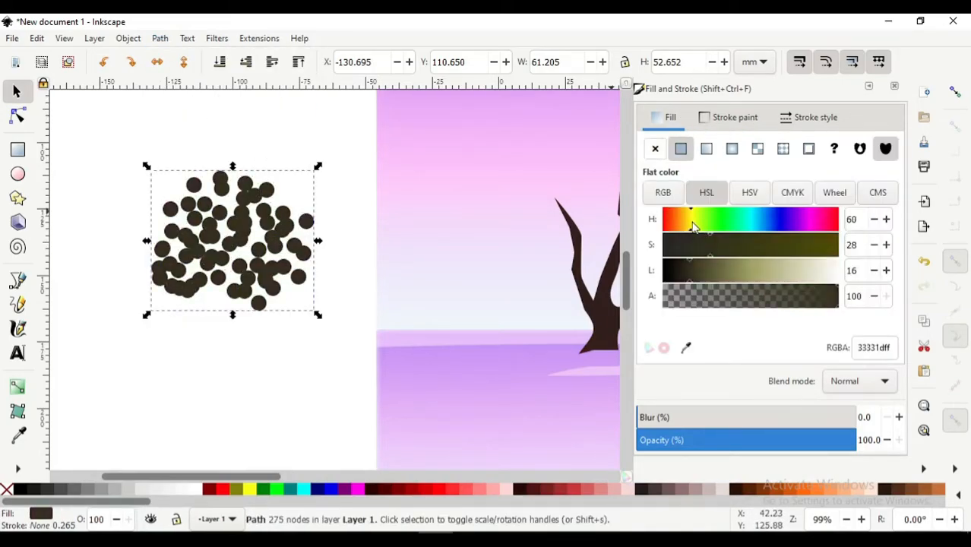
pyautogui.click(706, 273)
pyautogui.click(826, 245)
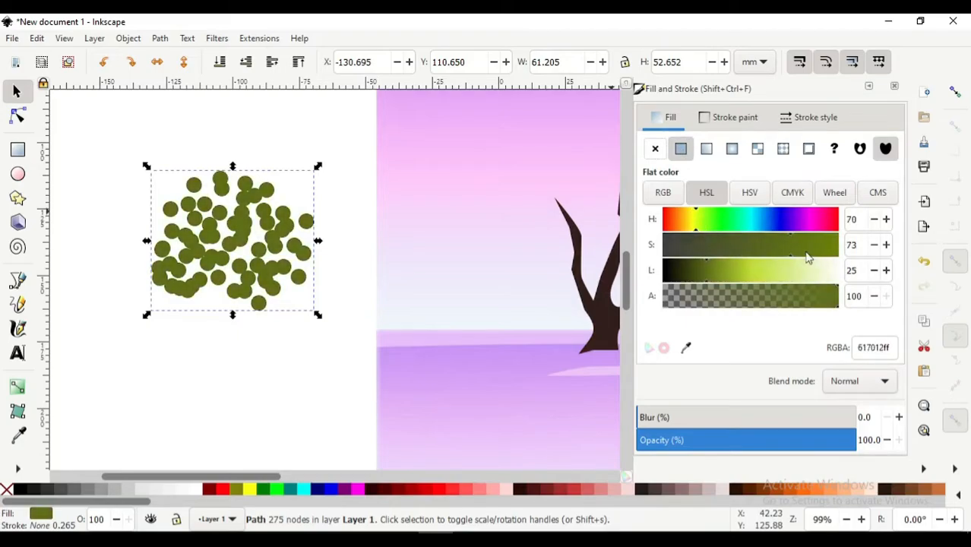
pyautogui.click(701, 220)
pyautogui.moveTo(707, 273)
pyautogui.mouseDown()
pyautogui.moveTo(727, 277)
pyautogui.moveTo(711, 280)
pyautogui.mouseUp()
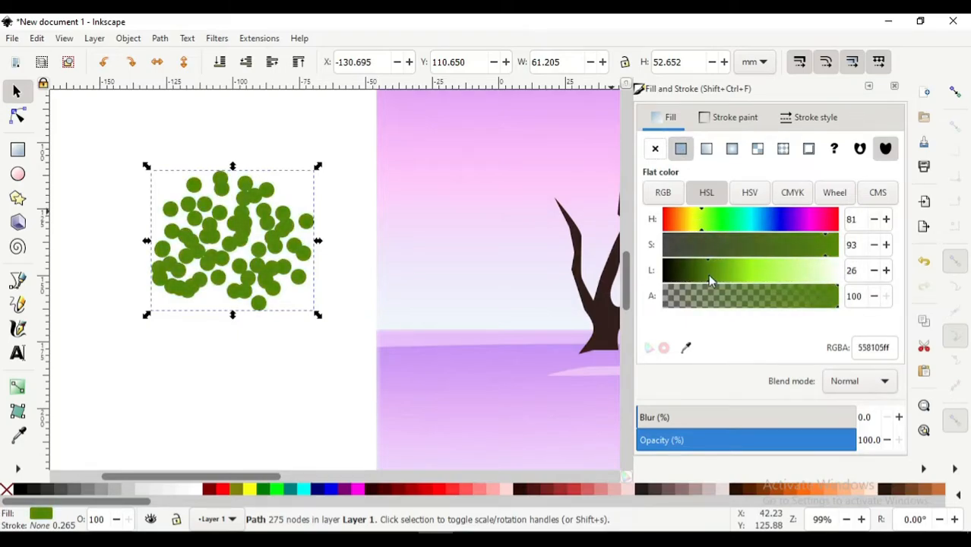
pyautogui.moveTo(703, 222); pyautogui.dragTo(699, 222)
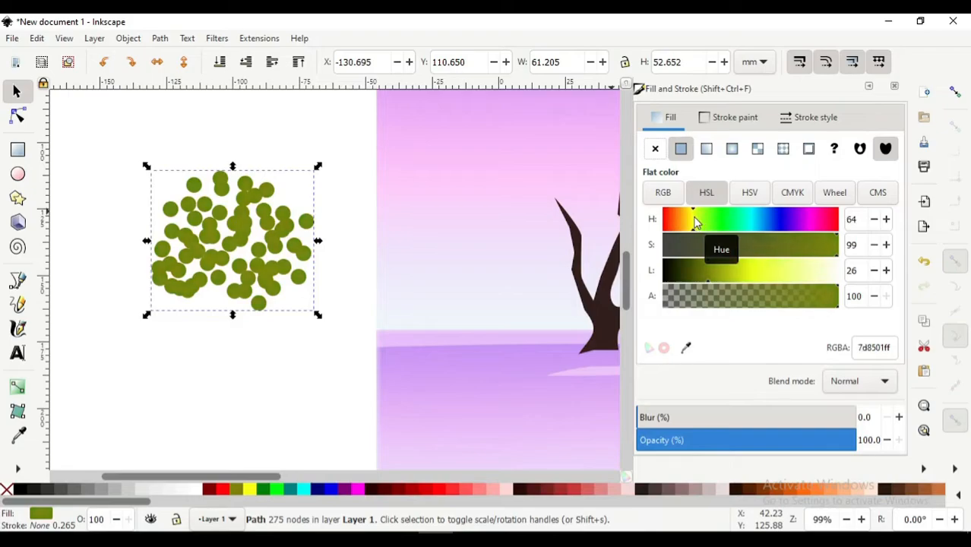
# Shrink the leaf cluster to about 24 by 20 mm and place copies over the tree's branches to form the crown
pyautogui.scroll(-2, 259, 339)
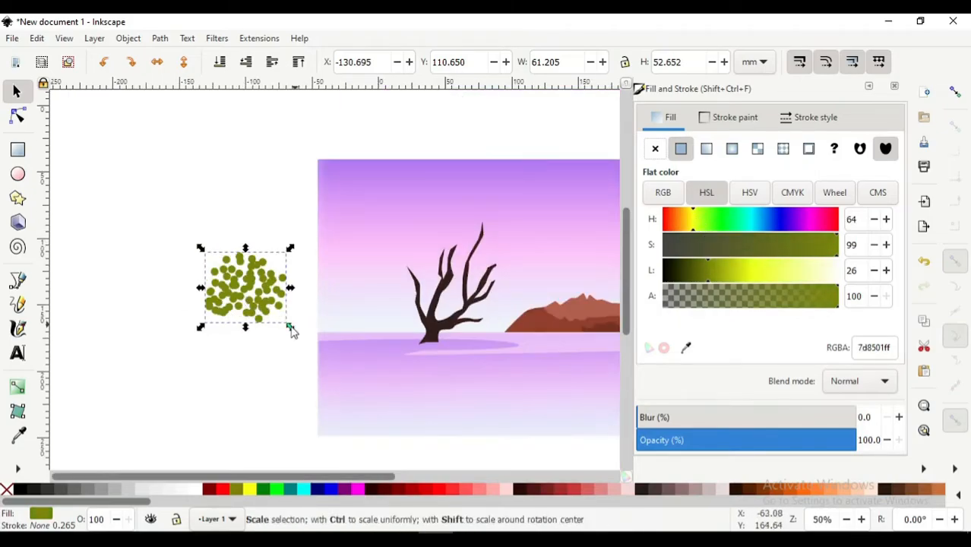
pyautogui.moveTo(289, 327); pyautogui.dragTo(558, 218)
pyautogui.scroll(1, 271, 317)
pyautogui.press('space')
pyautogui.press('space')
pyautogui.press('space')
pyautogui.hscroll(5, 314, 287)
pyautogui.moveTo(397, 208)
pyautogui.mouseDown()
pyautogui.moveTo(415, 246)
pyautogui.moveTo(410, 223)
pyautogui.moveTo(432, 260)
pyautogui.moveTo(423, 260)
pyautogui.moveTo(425, 280)
pyautogui.moveTo(434, 261)
pyautogui.moveTo(417, 233)
pyautogui.moveTo(417, 282)
pyautogui.moveTo(402, 324)
pyautogui.moveTo(409, 340)
pyautogui.moveTo(417, 301)
pyautogui.moveTo(388, 274)
pyautogui.moveTo(346, 315)
pyautogui.moveTo(316, 276)
pyautogui.mouseUp()
pyautogui.press('space')
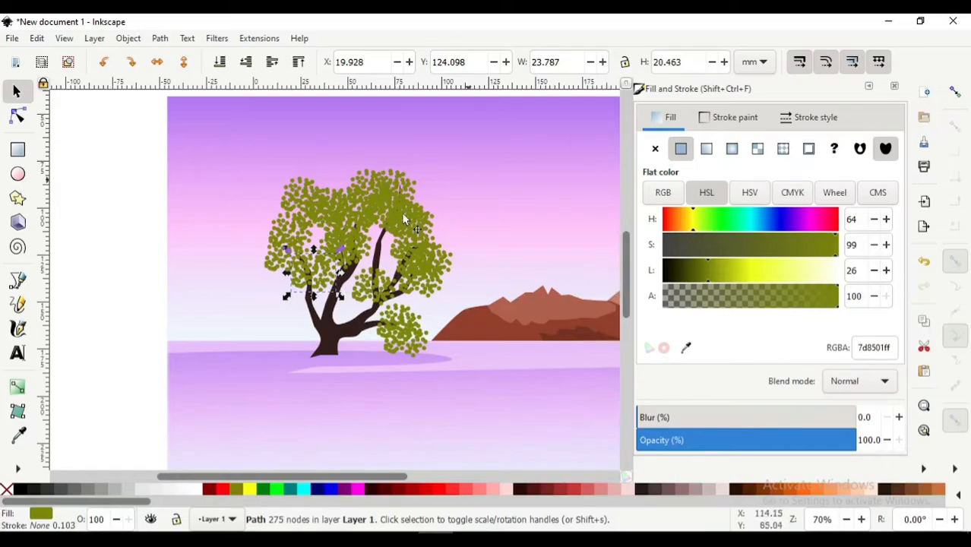
# Duplicate a leaf cluster and fill the copy with dark brown at hue 41, saturation 99 and lightness 21
pyautogui.rightClick(297, 277)
pyautogui.click(336, 226)
pyautogui.moveTo(289, 289); pyautogui.dragTo(322, 319)
pyautogui.click(700, 271)
pyautogui.moveTo(688, 218); pyautogui.dragTo(681, 219)
# Place copies of the brown leaf cluster over the crown's lower foliage and the small side branch as shading
pyautogui.click(361, 304)
pyautogui.moveTo(362, 304); pyautogui.dragTo(267, 259)
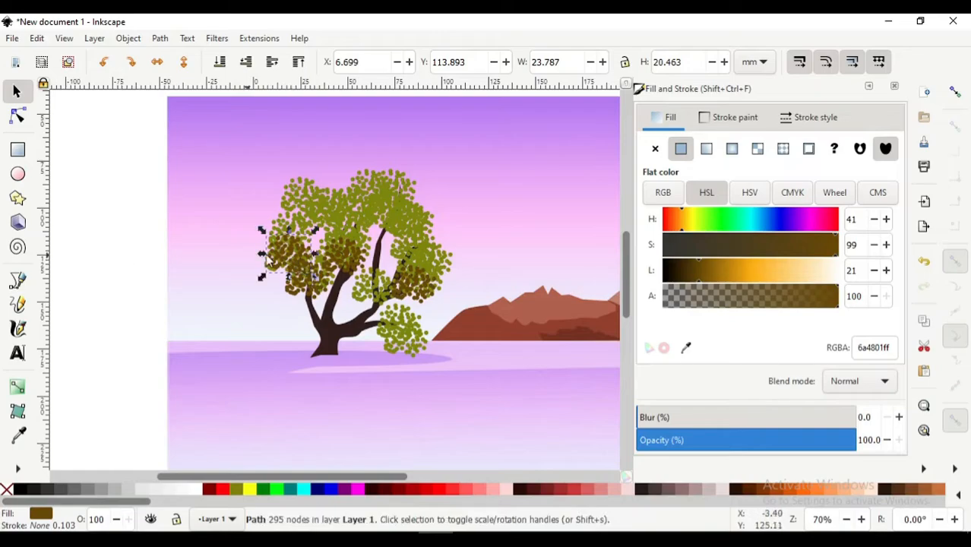
pyautogui.moveTo(324, 274); pyautogui.dragTo(443, 365)
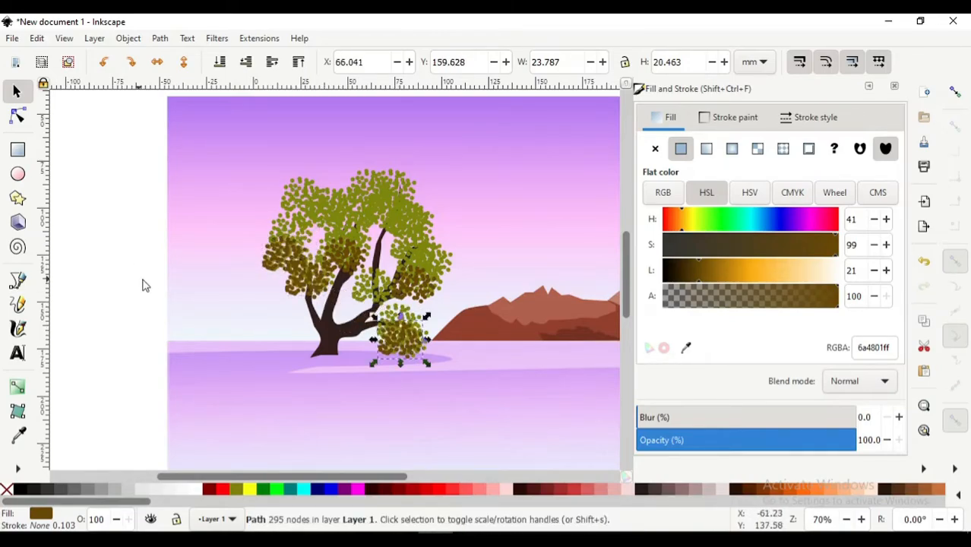
pyautogui.click(148, 320)
# Scale the whole tree with its foliage down to about 79 mm wide and 79 mm high
pyautogui.keyDown('ctrl'); pyautogui.scroll(-2, 147, 319); pyautogui.keyUp('ctrl')
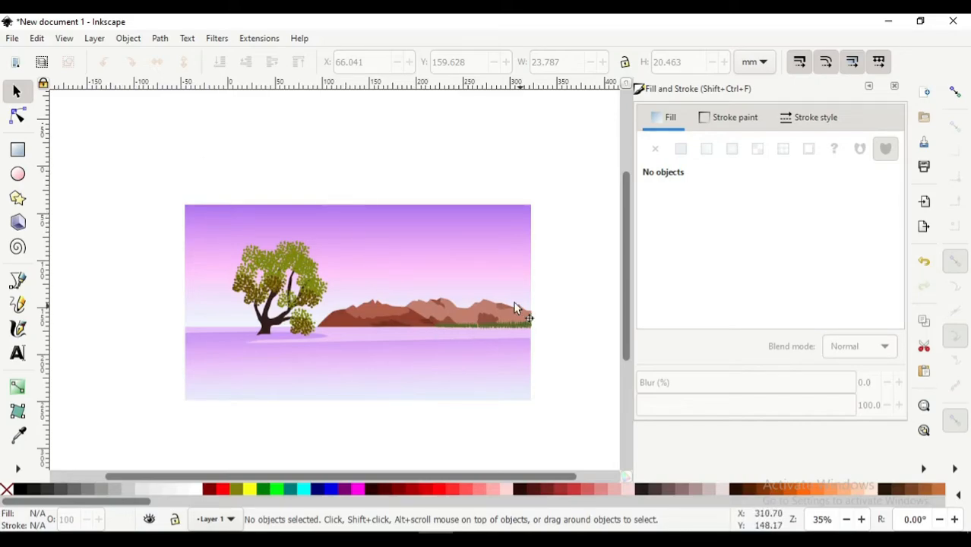
pyautogui.scroll(-2, 437, 350)
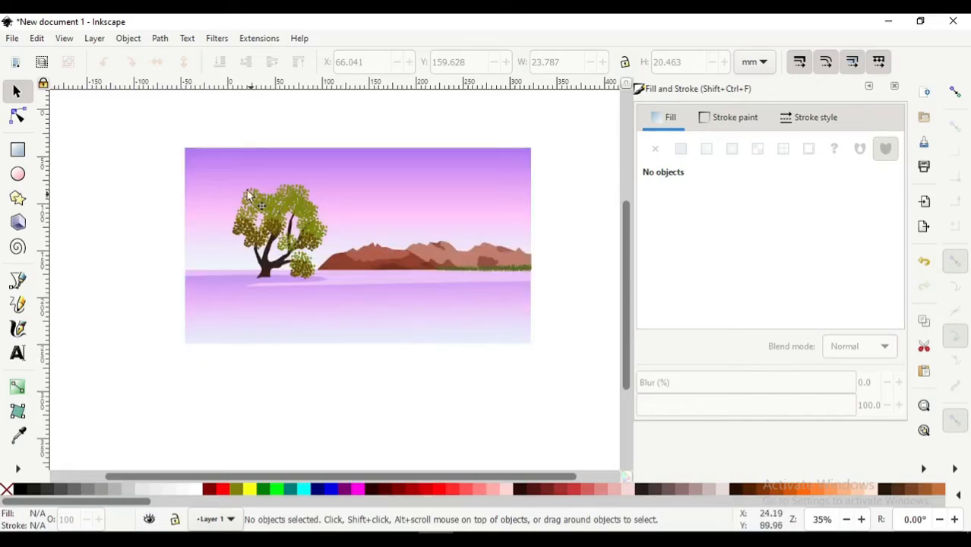
pyautogui.keyDown('ctrl'); pyautogui.scroll(1, 199, 208); pyautogui.keyUp('ctrl')
pyautogui.moveTo(129, 123)
pyautogui.mouseDown()
pyautogui.moveTo(204, 239)
pyautogui.moveTo(385, 350)
pyautogui.mouseUp()
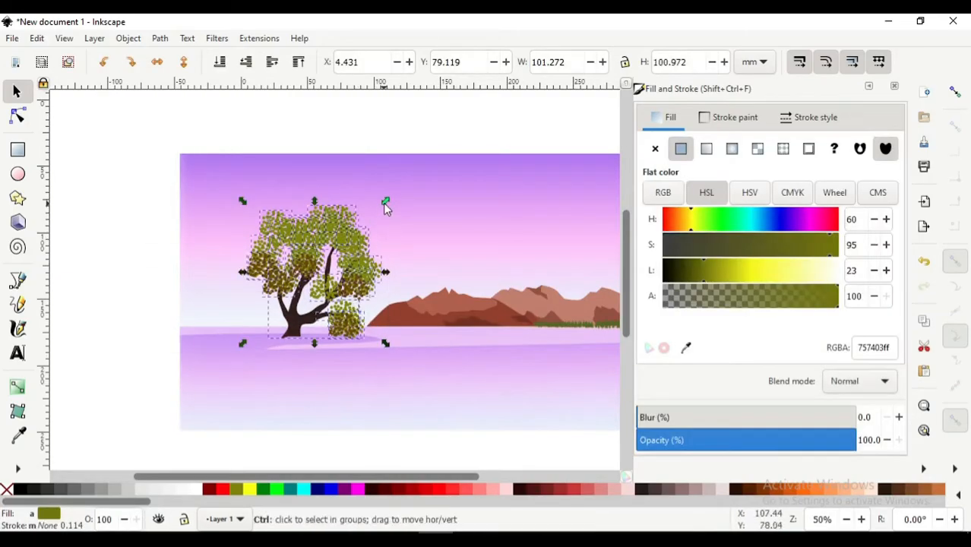
pyautogui.moveTo(385, 202); pyautogui.dragTo(358, 240)
pyautogui.click(74, 255)
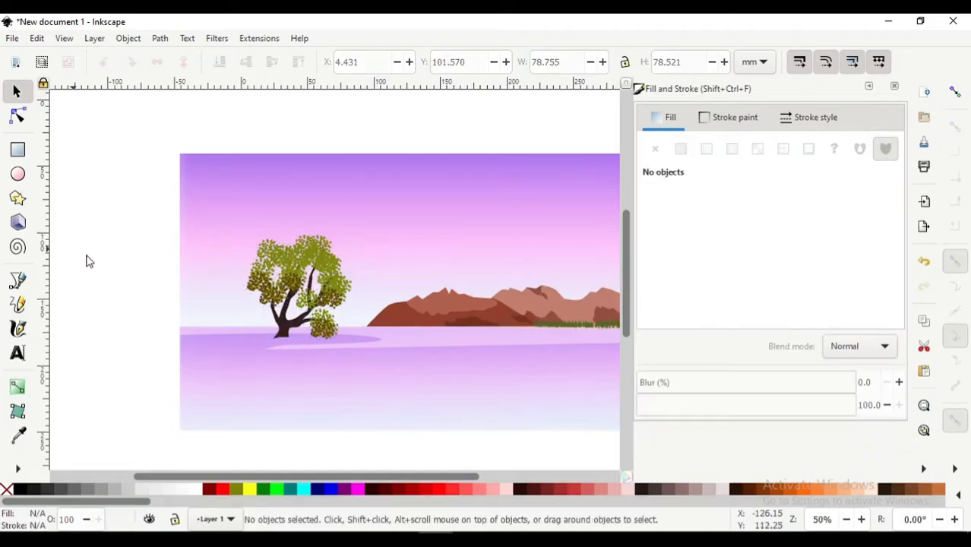
# Duplicate the whole tree, move the copy down over the water, and group its parts
pyautogui.scroll(-1, 87, 261)
pyautogui.moveTo(119, 180); pyautogui.dragTo(363, 336)
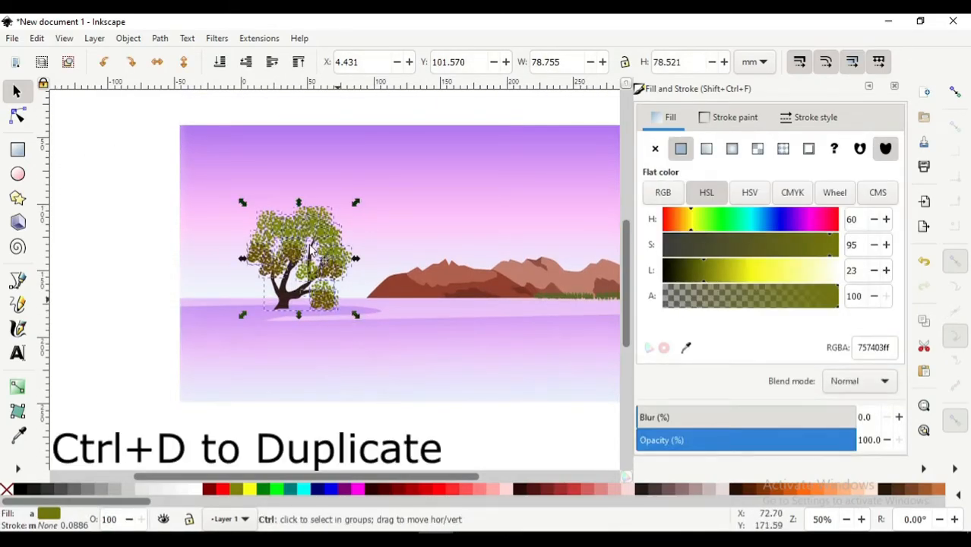
pyautogui.hotkey('ctrl', 'd')
pyautogui.moveTo(310, 251); pyautogui.dragTo(310, 306)
pyautogui.rightClick(902, 443)
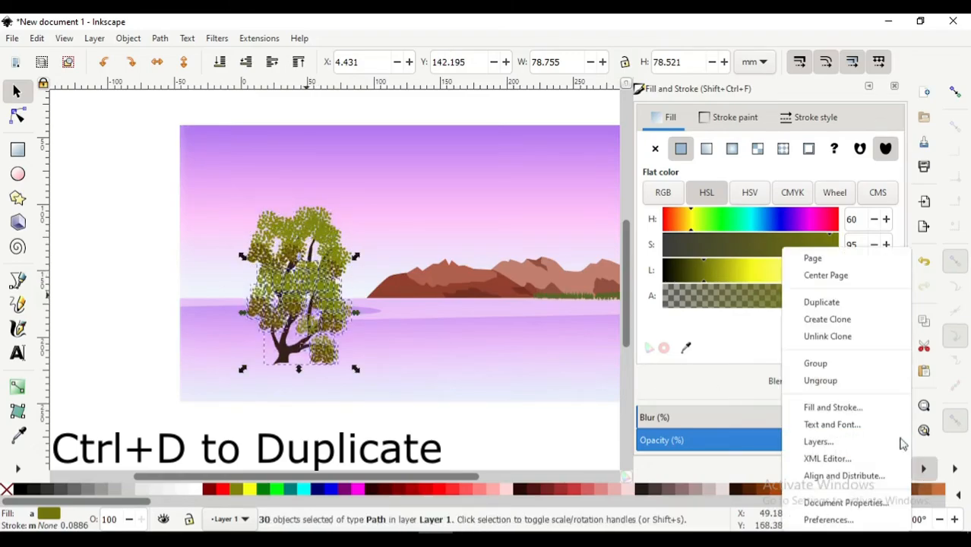
pyautogui.press('Escape')
pyautogui.hotkey('ctrl', 'g')
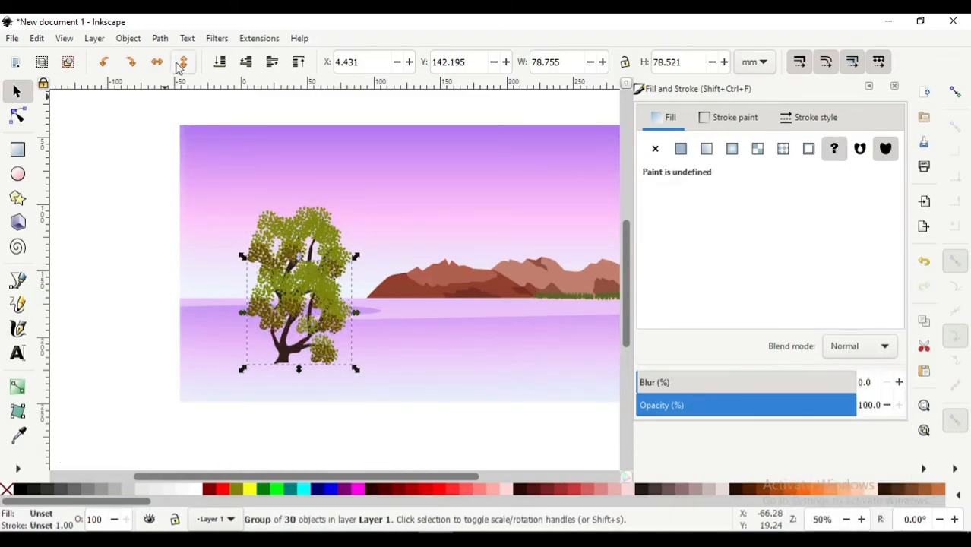
# Flip the grouped copy vertically beneath the trunk and shrink it to about 62 mm wide and 71 mm high
pyautogui.click(183, 65)
pyautogui.moveTo(288, 277); pyautogui.dragTo(290, 333)
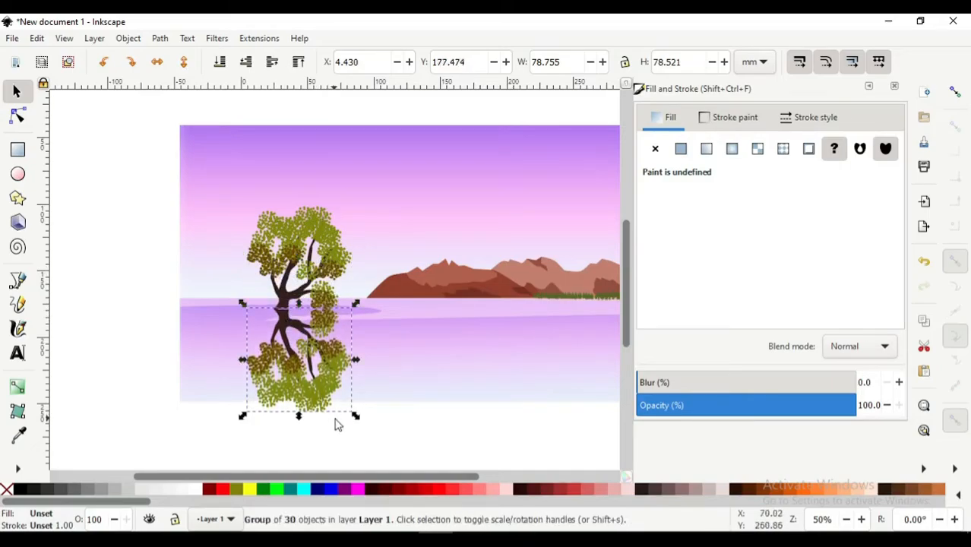
pyautogui.moveTo(299, 417); pyautogui.dragTo(299, 411)
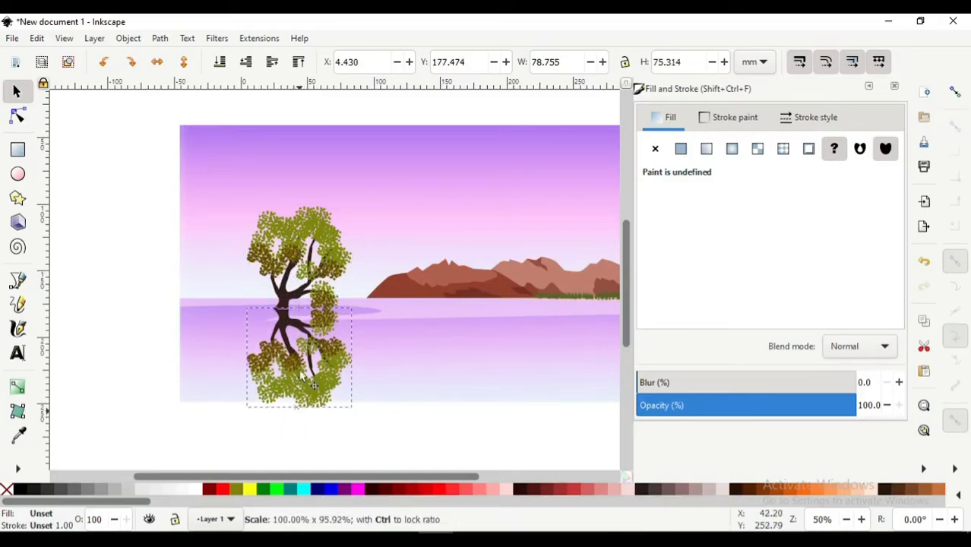
pyautogui.click(302, 376)
pyautogui.moveTo(352, 357); pyautogui.dragTo(323, 375)
pyautogui.keyDown('ctrl'); pyautogui.click(305, 411); pyautogui.keyUp('ctrl')
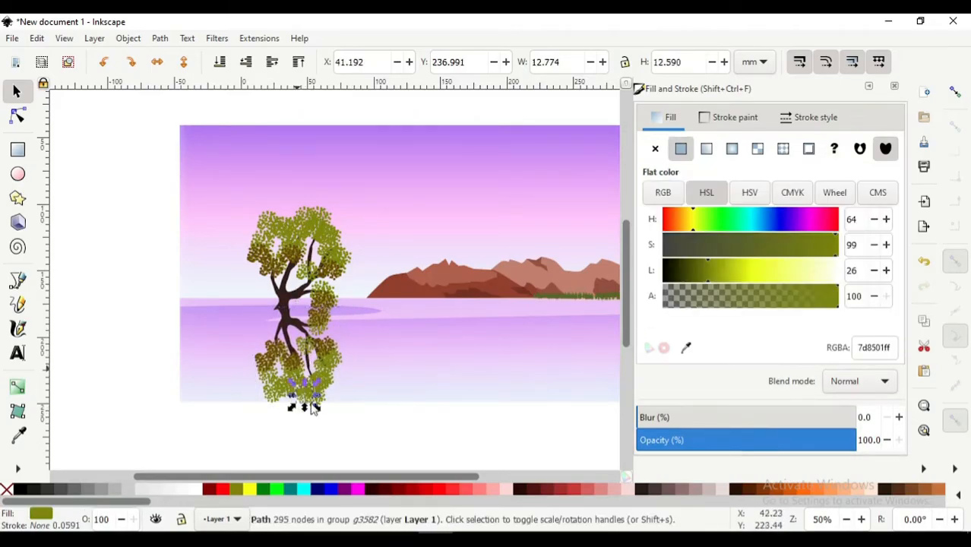
pyautogui.click(289, 353)
pyautogui.moveTo(299, 410); pyautogui.dragTo(298, 403)
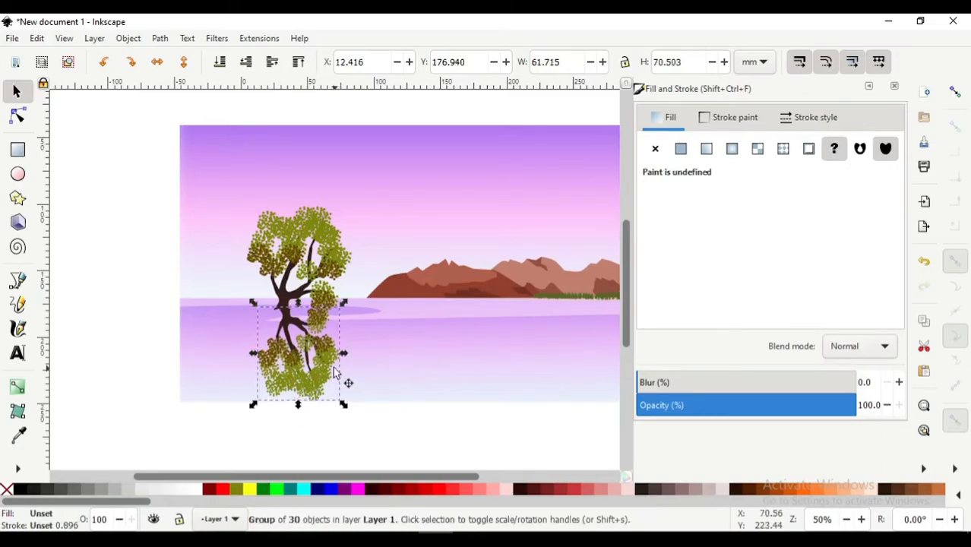
pyautogui.moveTo(293, 358); pyautogui.dragTo(289, 353)
# Blur the whole tree reflection group softly and reduce its opacity to about 77%
pyautogui.keyDown('ctrl'); pyautogui.click(289, 352); pyautogui.keyUp('ctrl')
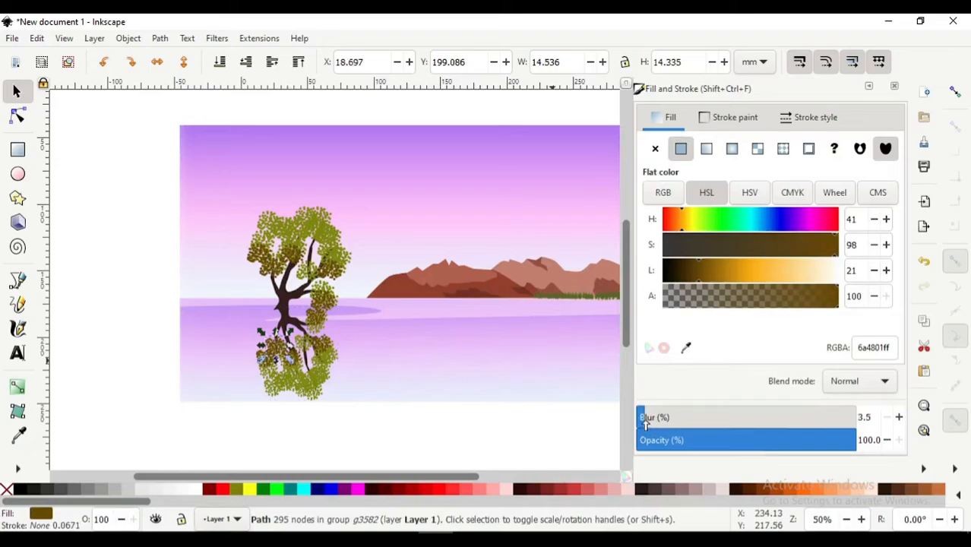
pyautogui.moveTo(661, 426); pyautogui.dragTo(681, 385)
pyautogui.hotkey('ctrl', 'z')
pyautogui.click(338, 399)
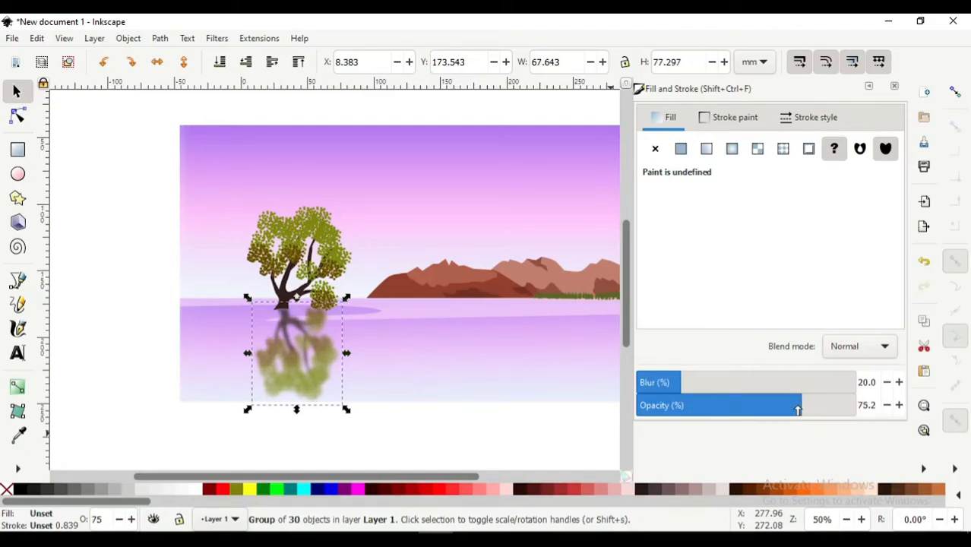
pyautogui.moveTo(679, 385); pyautogui.dragTo(673, 386)
pyautogui.click(282, 442)
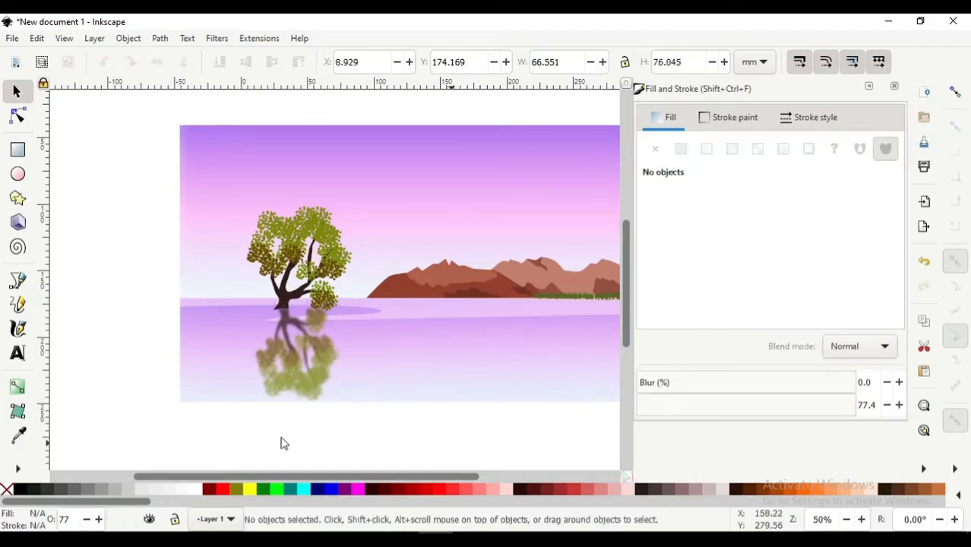
# Draw a thin closed ripple about 39 mm wide and 4.5 mm high across the trunk's base, centred over the reflection
pyautogui.click(309, 346)
pyautogui.moveTo(309, 345); pyautogui.dragTo(309, 358)
pyautogui.scroll(2, 285, 316)
pyautogui.moveTo(285, 315); pyautogui.dragTo(319, 319)
pyautogui.press('b')
pyautogui.click(230, 317)
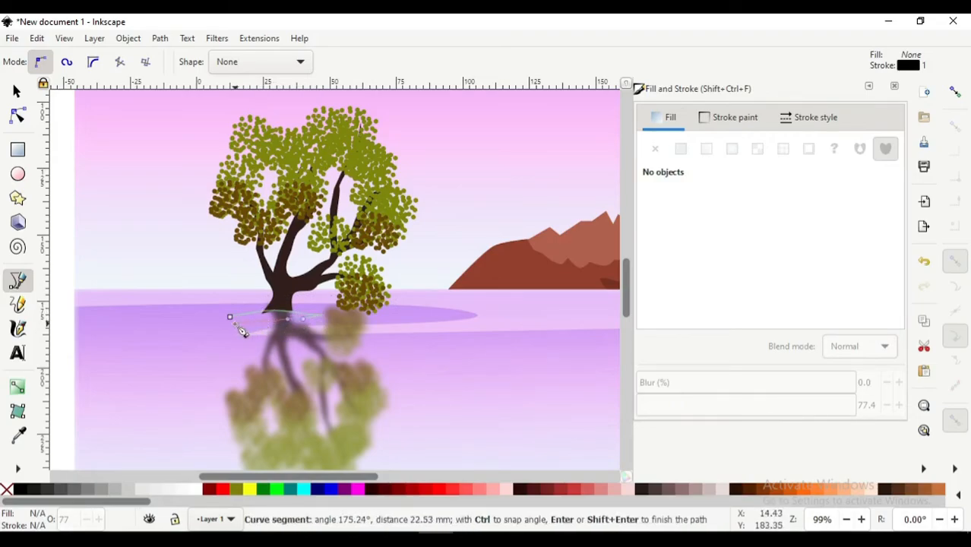
pyautogui.click(282, 323)
pyautogui.press('s')
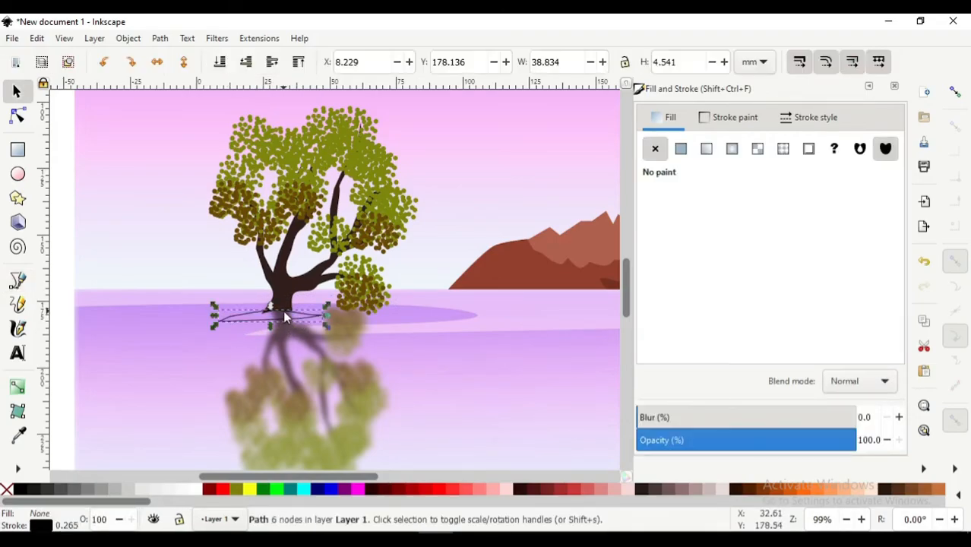
pyautogui.moveTo(302, 319); pyautogui.dragTo(307, 319)
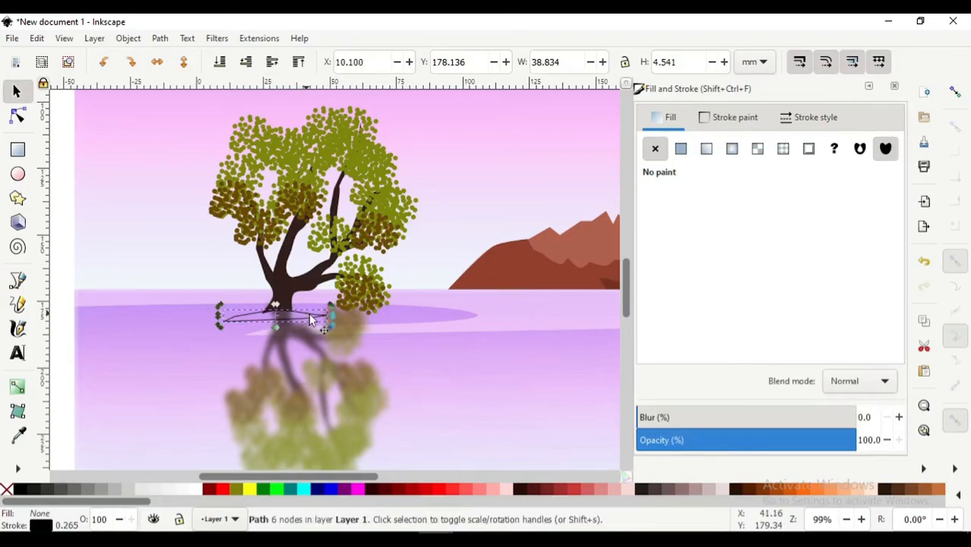
# Fill the ripple with the pale pink sampled from the shoreline, and remove its stroke
pyautogui.press('d')
pyautogui.click(505, 314)
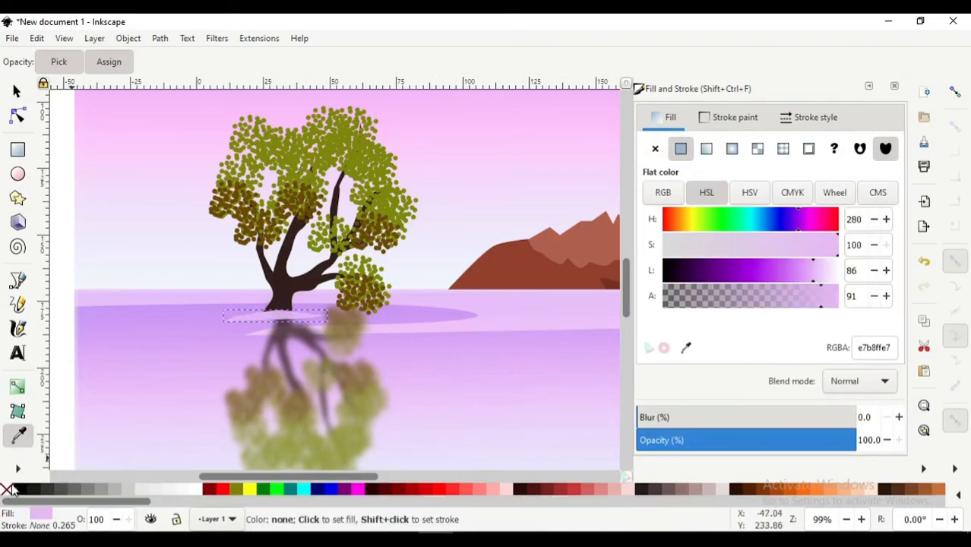
pyautogui.press('s')
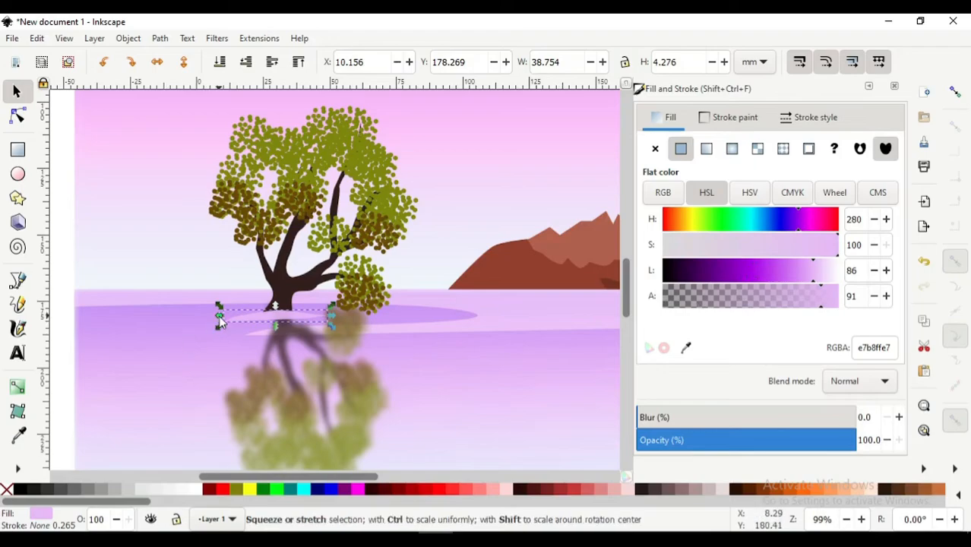
# Stretch the pale pink ripple at the trunk's base out to the left until it is about 58 mm wide
pyautogui.moveTo(219, 314); pyautogui.dragTo(168, 316)
pyautogui.click(138, 395)
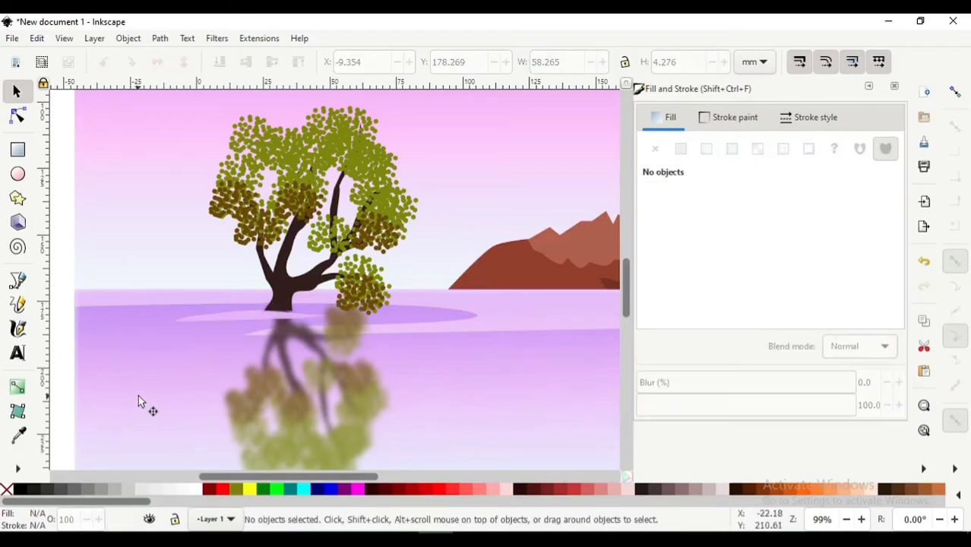
# Duplicate the grouped mountains and grass, flip the copy vertically, and place it directly beneath the originals as a water reflection
pyautogui.scroll(-2, 139, 395)
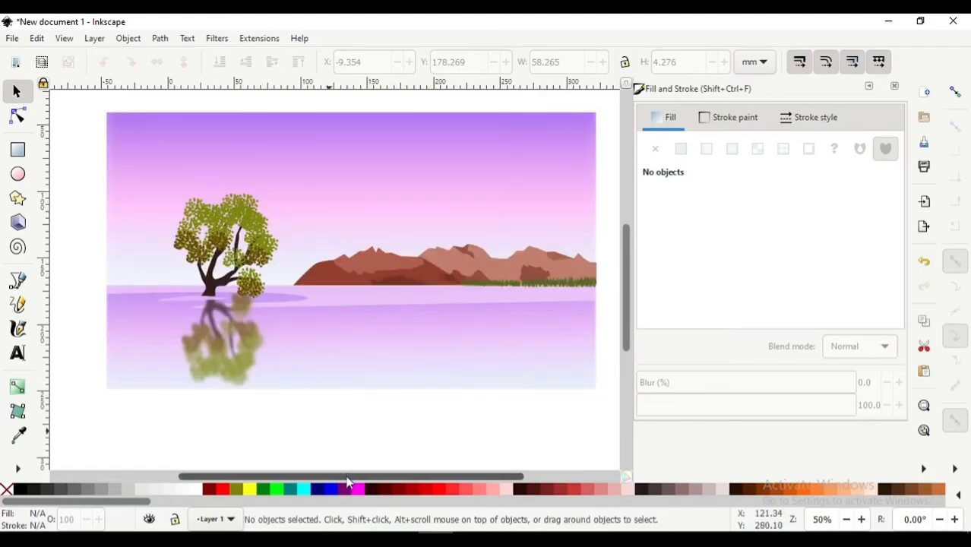
pyautogui.moveTo(350, 477); pyautogui.dragTo(374, 478)
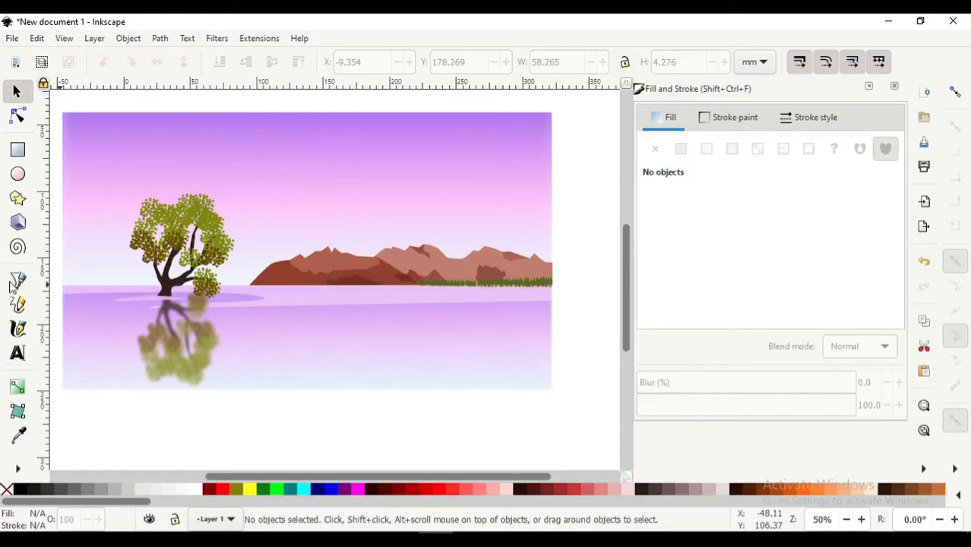
pyautogui.moveTo(582, 241); pyautogui.dragTo(347, 307)
pyautogui.click(316, 266)
pyautogui.hotkey('ctrl', 'd')
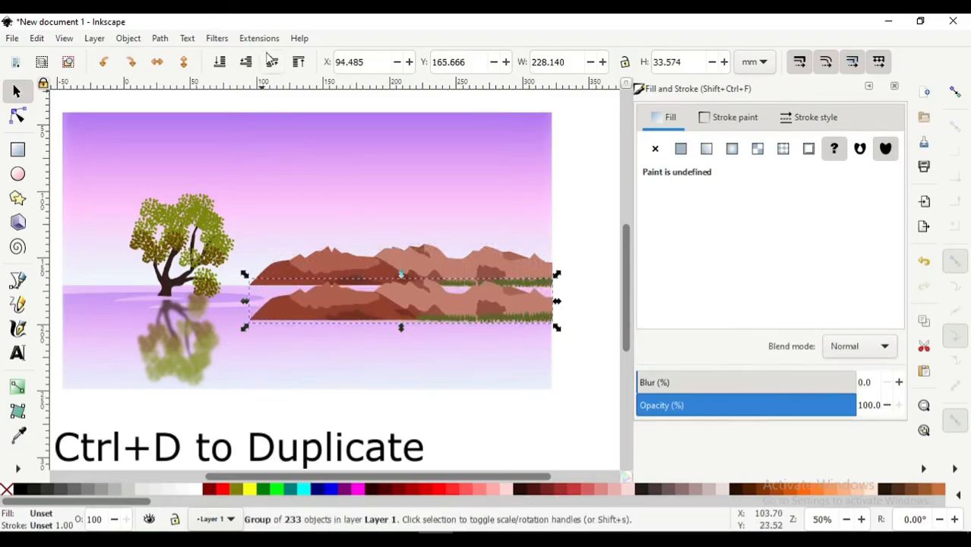
pyautogui.click(181, 64)
pyautogui.moveTo(418, 297)
pyautogui.mouseDown()
pyautogui.moveTo(416, 317)
pyautogui.moveTo(416, 307)
pyautogui.mouseUp()
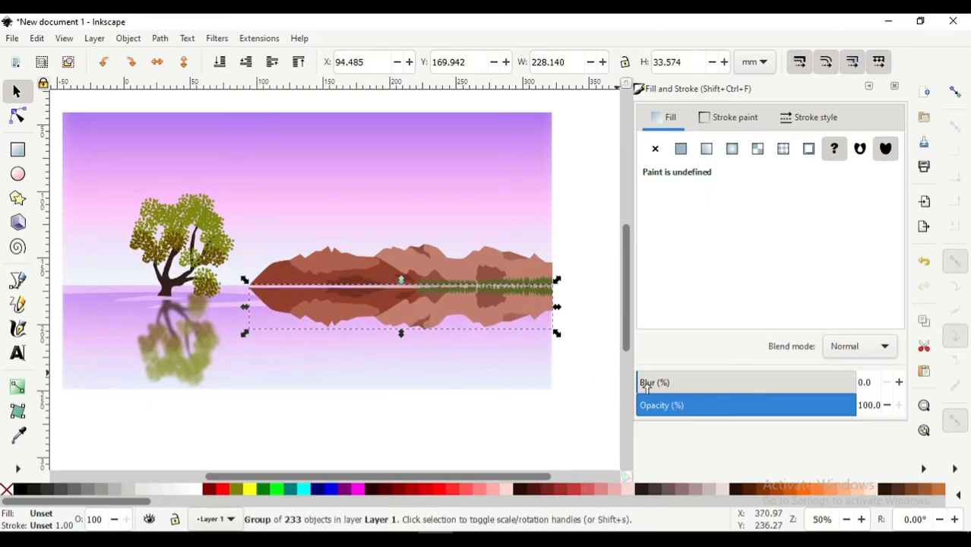
# Blur the mountain reflection by about 9.8% and stretch it downward to about 47 mm high
pyautogui.moveTo(643, 382); pyautogui.dragTo(655, 382)
pyautogui.moveTo(401, 336); pyautogui.dragTo(404, 348)
pyautogui.click(354, 332)
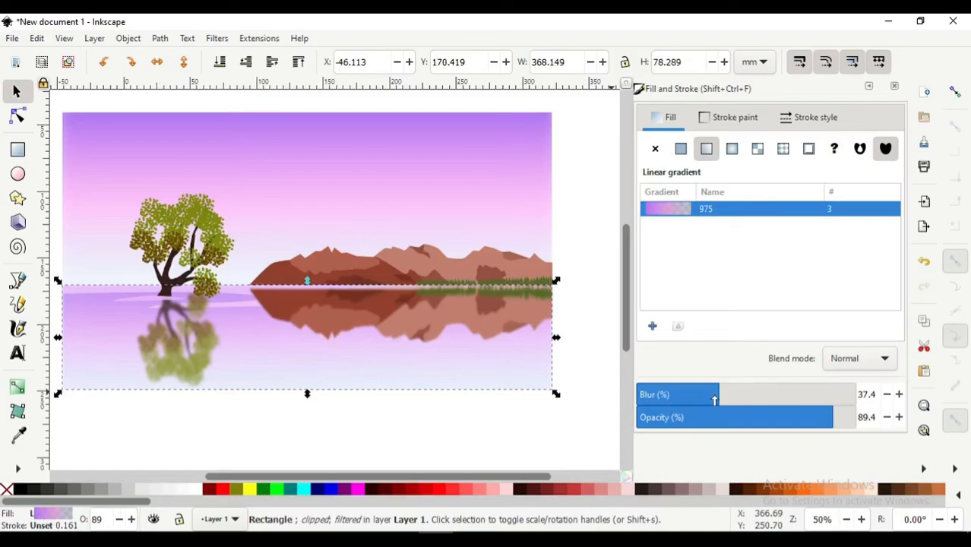
pyautogui.moveTo(837, 427); pyautogui.dragTo(697, 426)
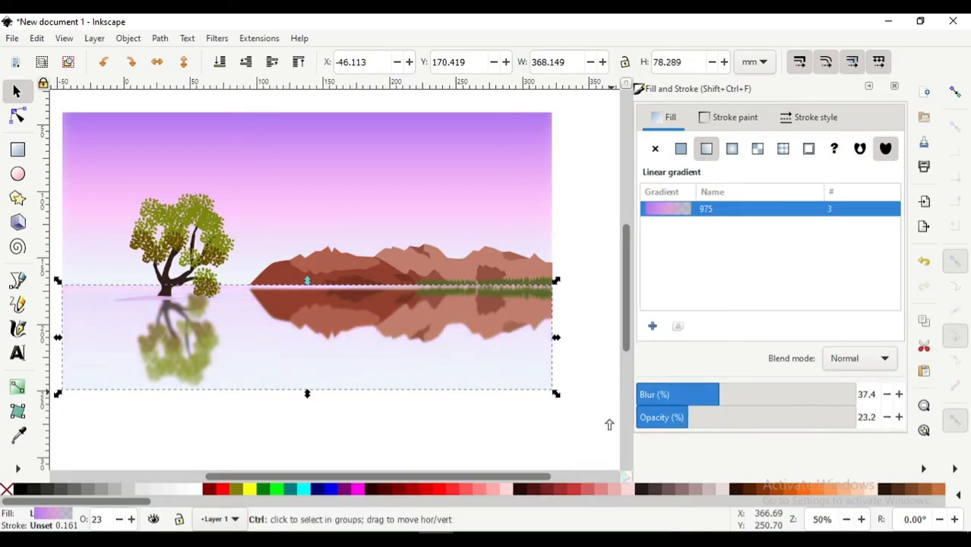
pyautogui.hotkey('ctrl', 'z')
# Reduce the mountain reflection's opacity to about 52% and increase its blur to about 12.9%
pyautogui.click(431, 326)
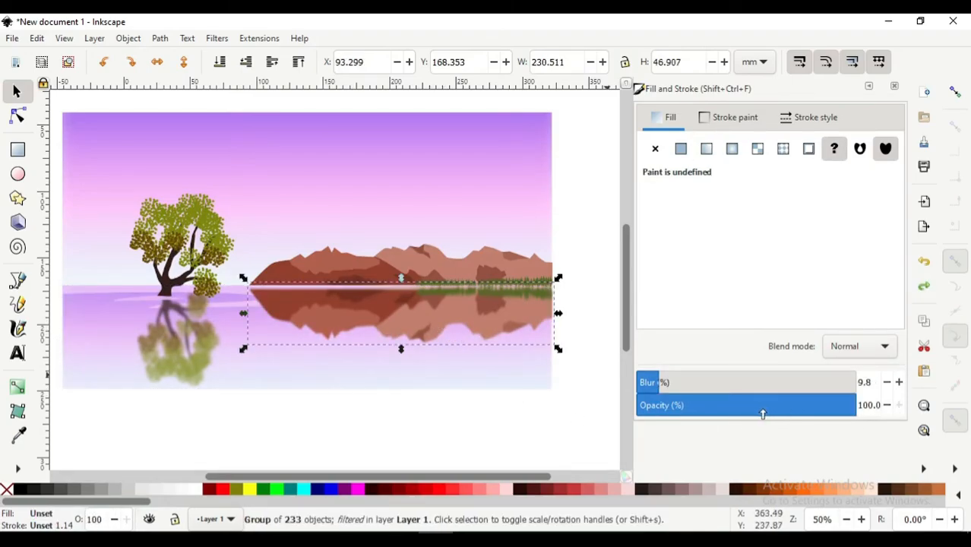
pyautogui.moveTo(748, 414)
pyautogui.mouseDown()
pyautogui.moveTo(794, 411)
pyautogui.moveTo(737, 408)
pyautogui.moveTo(750, 410)
pyautogui.mouseUp()
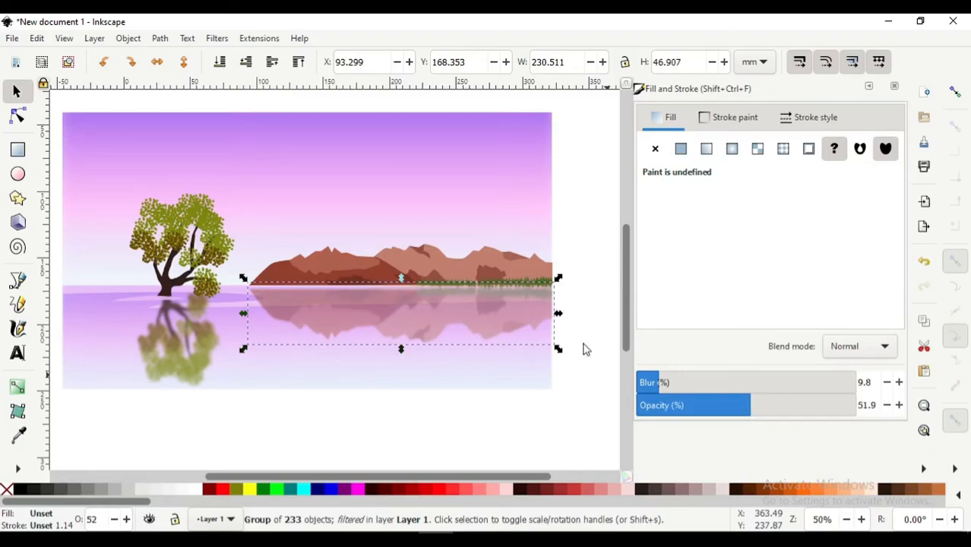
pyautogui.moveTo(662, 382); pyautogui.dragTo(665, 384)
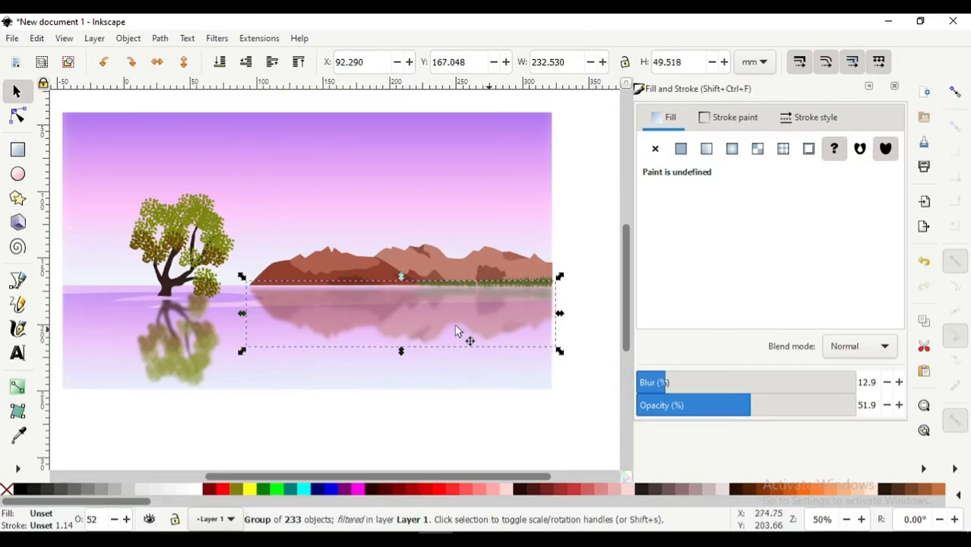
# Lower the mountain reflection in the stacking order so it sits behind the pink shoreline, and deselect it
pyautogui.click(225, 314)
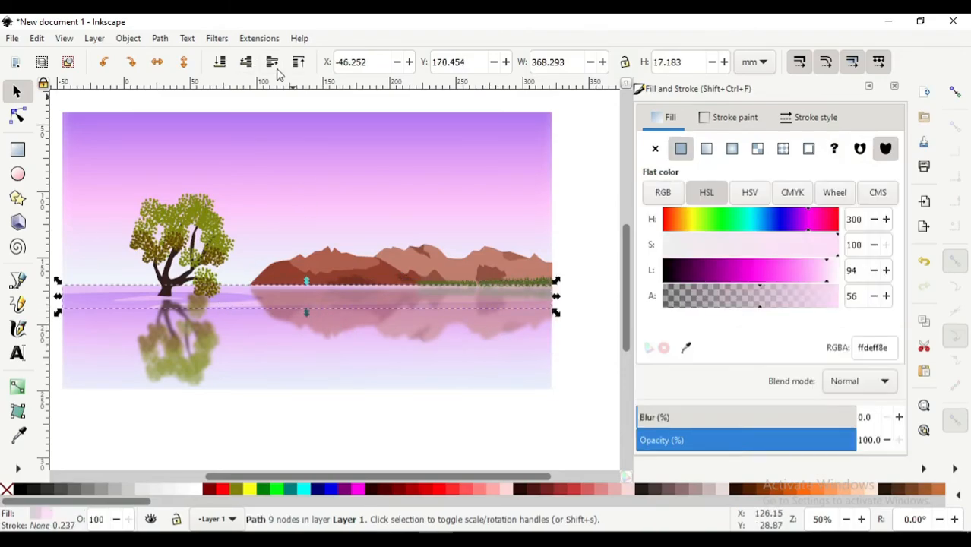
pyautogui.click(368, 315)
pyautogui.click(245, 62)
pyautogui.click(587, 314)
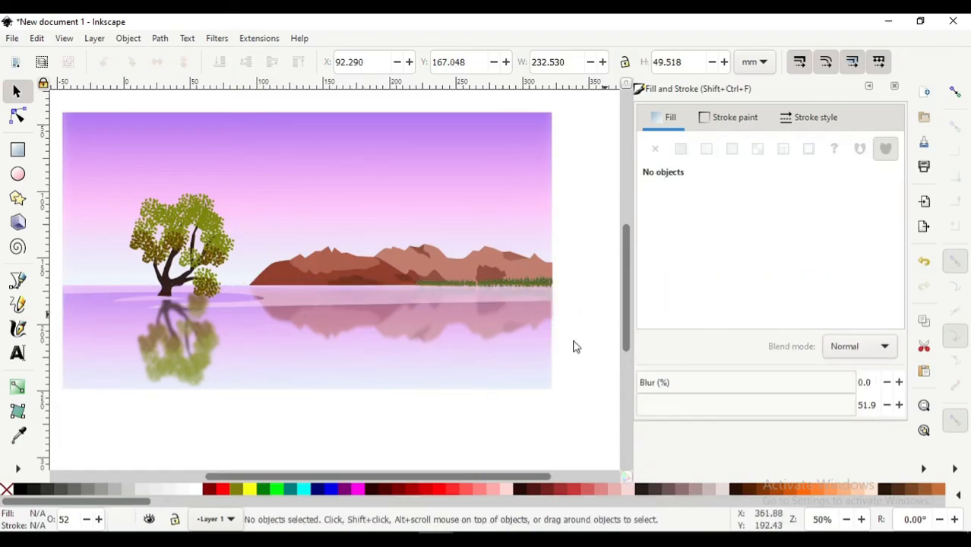
pyautogui.keyDown('ctrl'); pyautogui.scroll(-2, 553, 315); pyautogui.keyUp('ctrl')
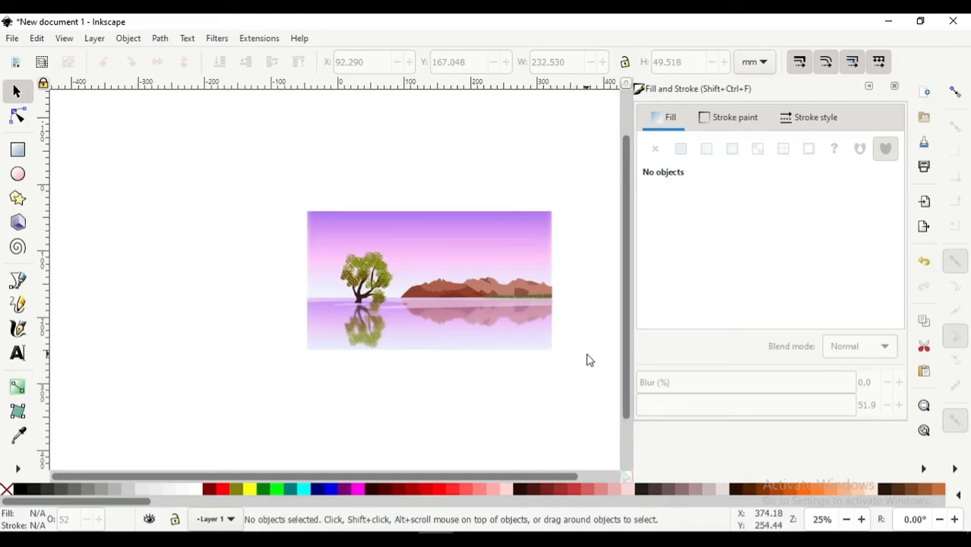
pyautogui.keyDown('ctrl'); pyautogui.scroll(1, 560, 335); pyautogui.keyUp('ctrl')
pyautogui.scroll(2, 435, 318)
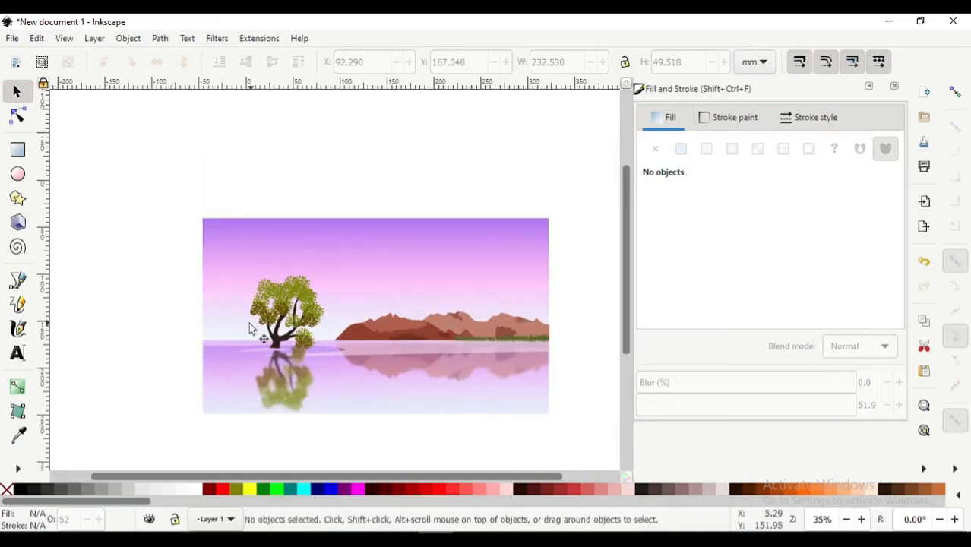
pyautogui.scroll(-2, 252, 328)
pyautogui.scroll(1, 220, 386)
pyautogui.keyDown('ctrl'); pyautogui.scroll(1, 220, 386); pyautogui.keyUp('ctrl')
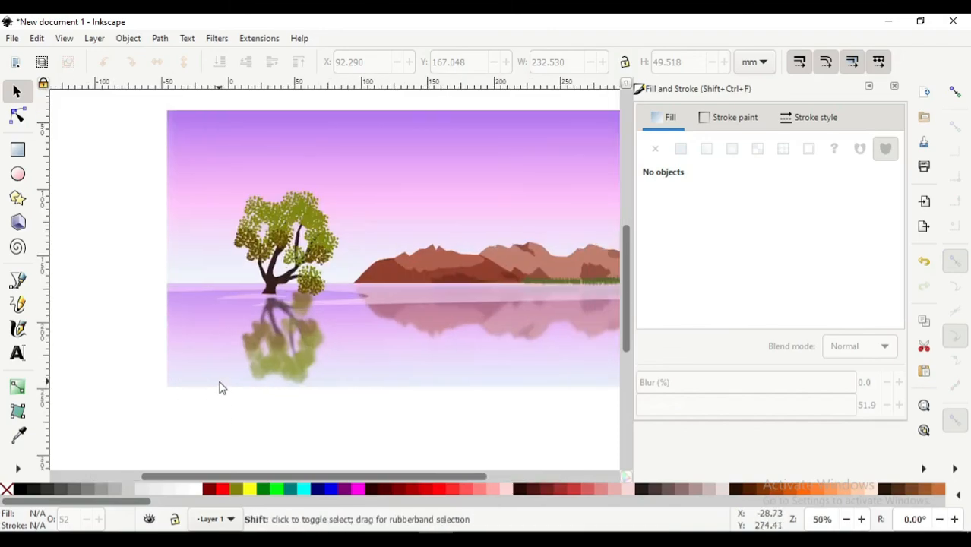
pyautogui.hscroll(3, 220, 382)
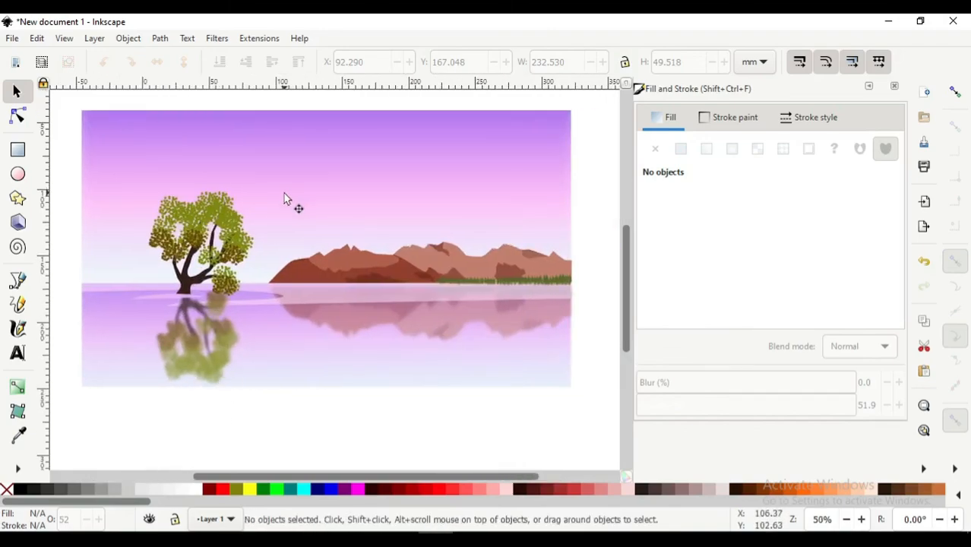